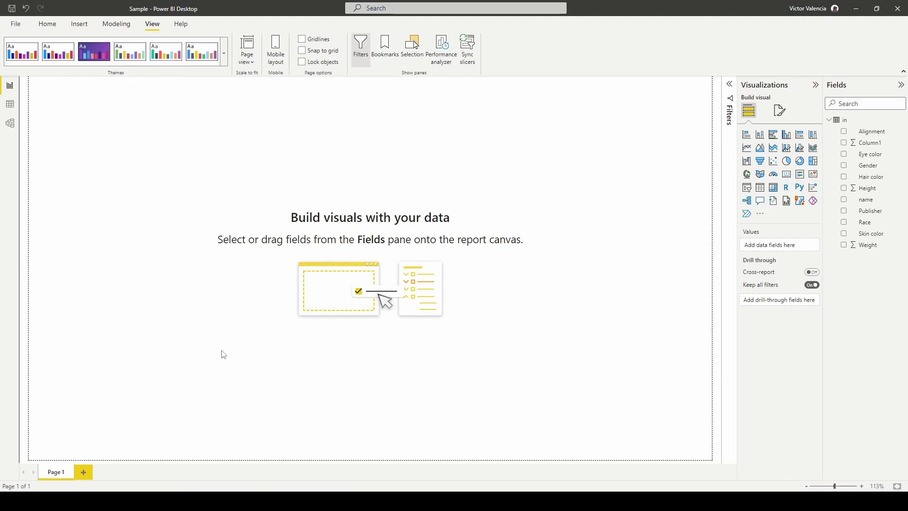
Step: Switch to the Untitled report, add a table visual, enlarge it and move it towards the middle of the page
mouse_move(268, 501)
click(318, 444)
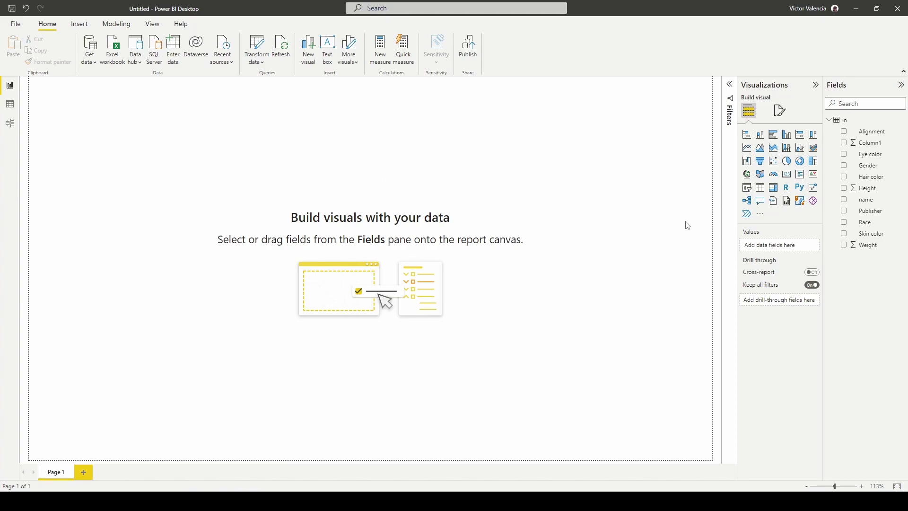
click(760, 187)
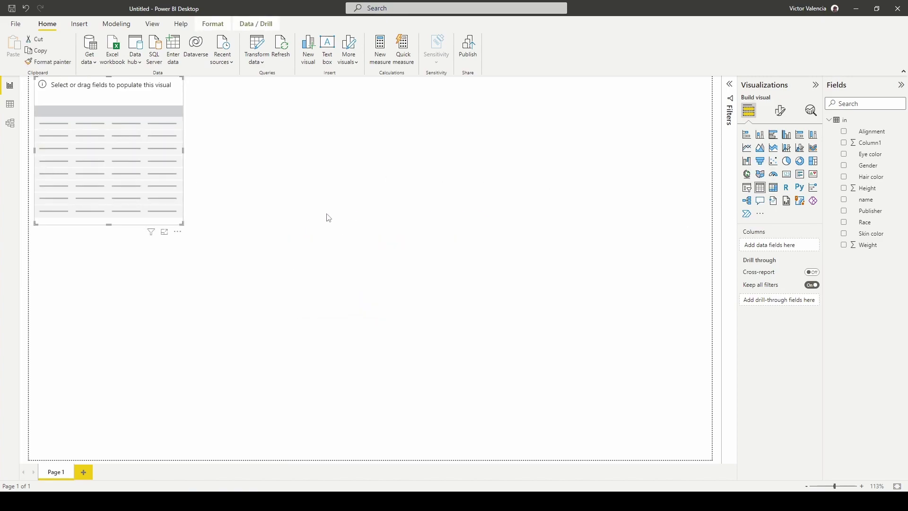
drag(182, 225, 278, 329)
drag(243, 255, 355, 318)
Step: Fill the table's columns with the name, Gender, Hair color and Publisher fields
drag(865, 199, 776, 245)
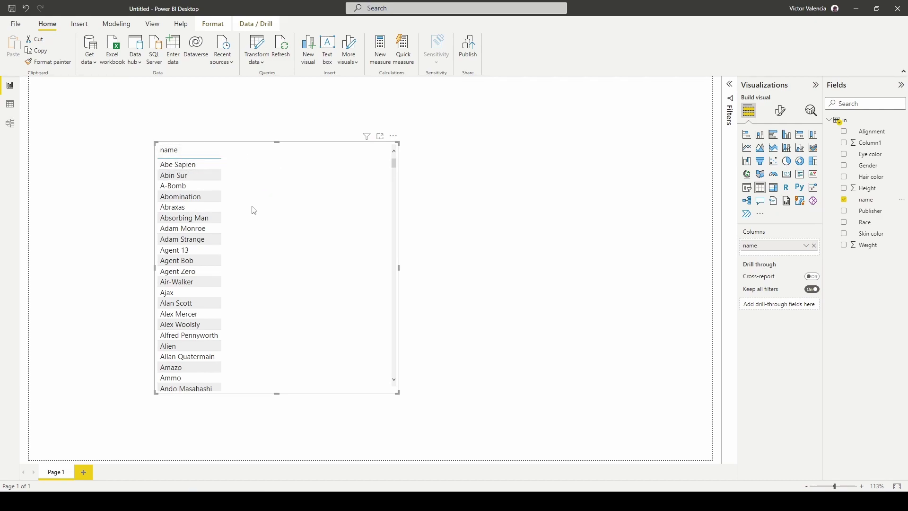
drag(869, 166, 807, 254)
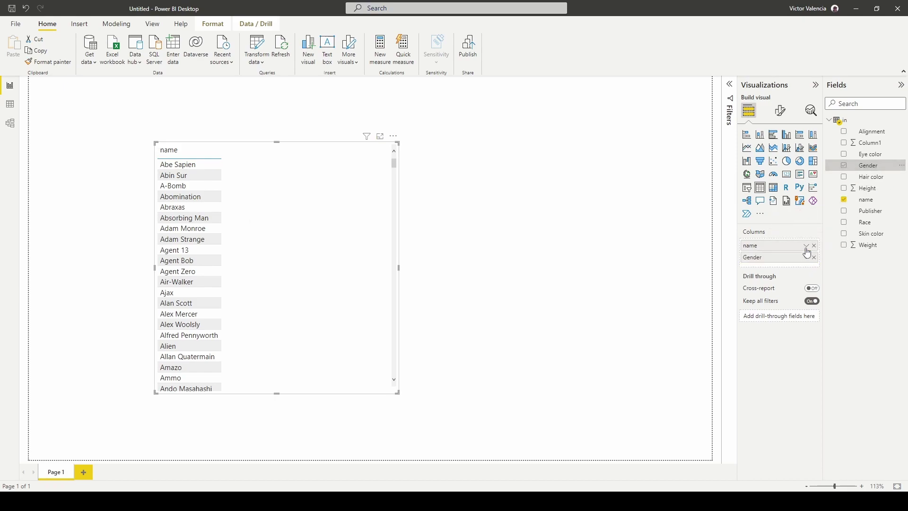
drag(872, 176, 804, 267)
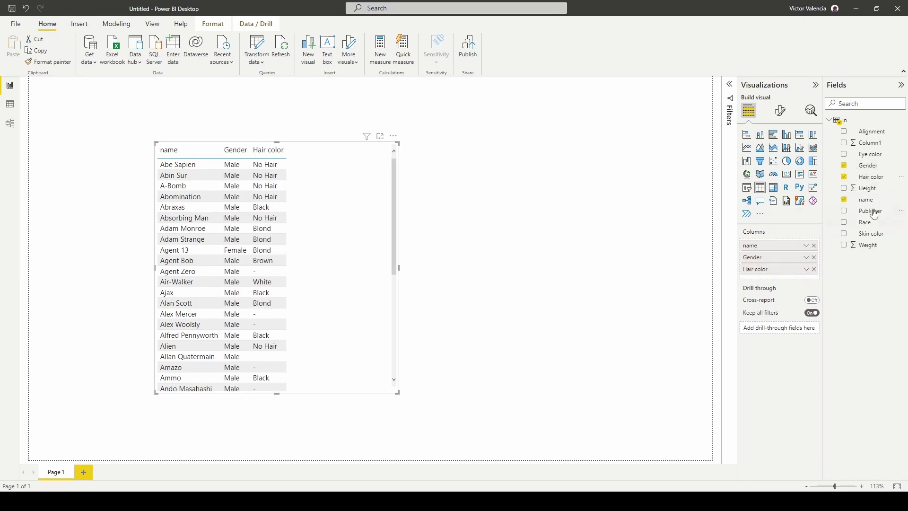
drag(874, 216, 803, 278)
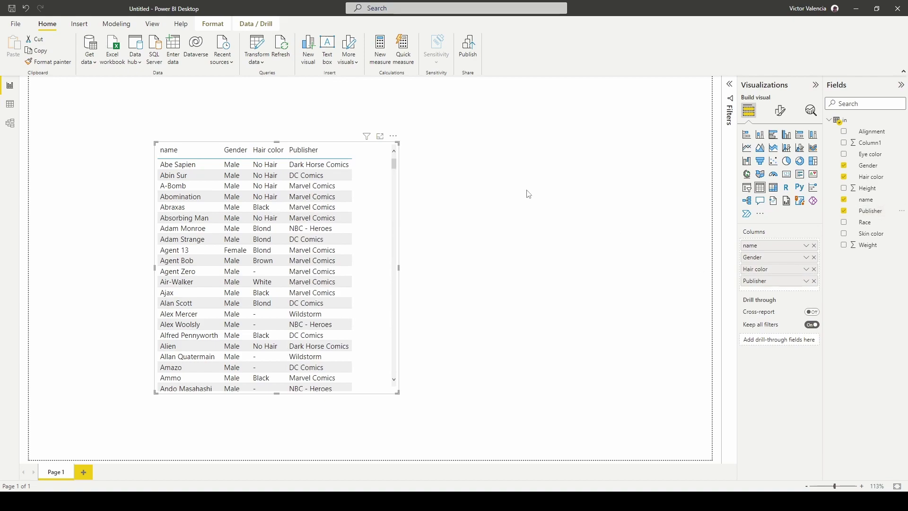
Step: Format the table's column headers with a dark blue background and white text
click(781, 110)
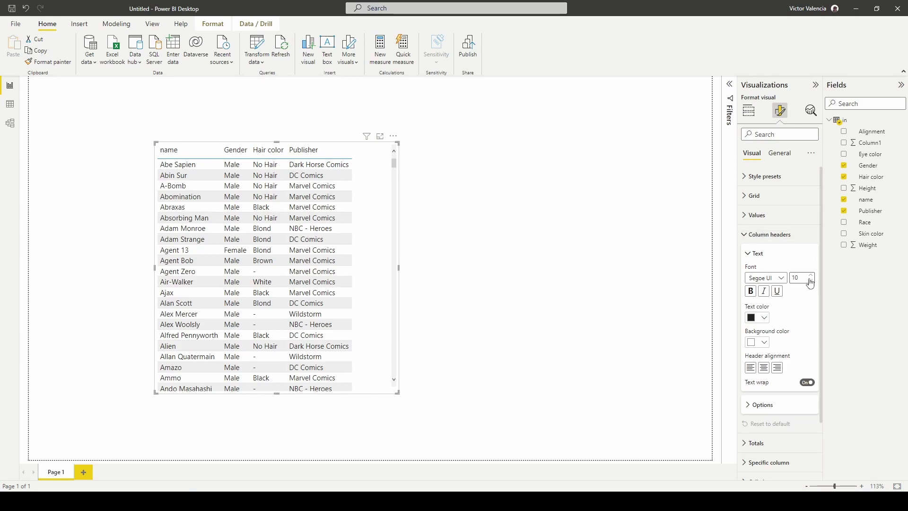
click(769, 344)
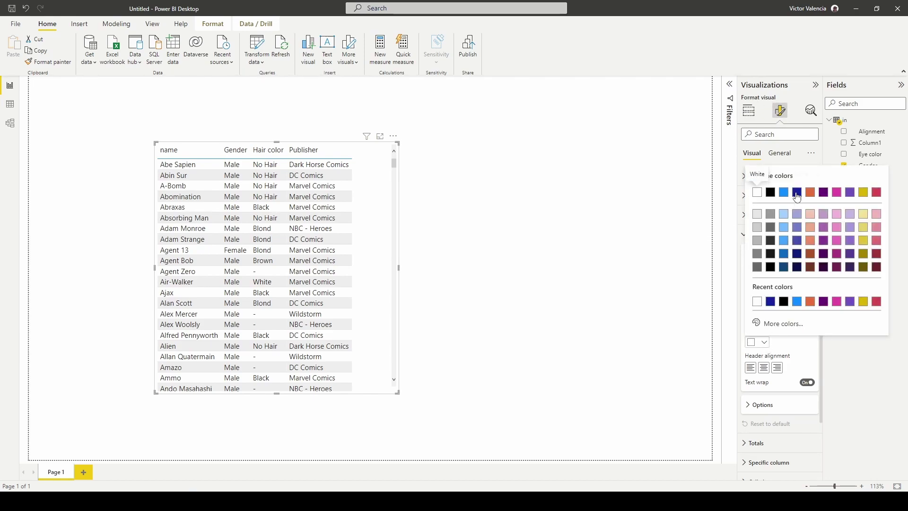
click(798, 192)
click(762, 318)
click(764, 172)
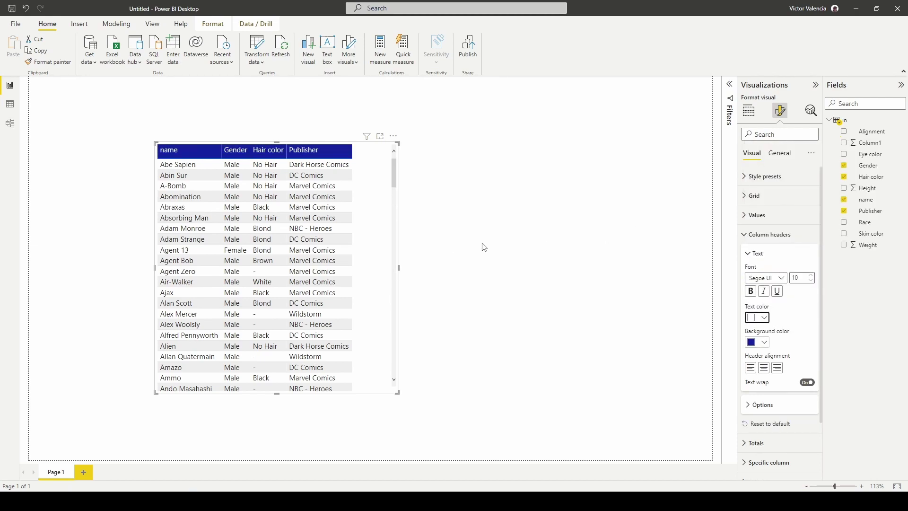
Step: Switch to the Sample report, insert a table visual and enlarge it from its lower-right corner
mouse_move(223, 501)
click(223, 465)
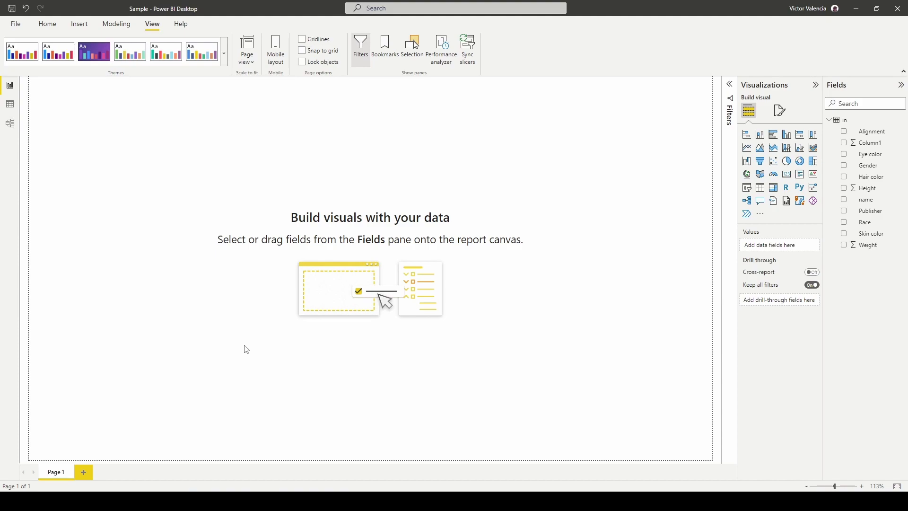
click(758, 190)
drag(182, 224, 306, 341)
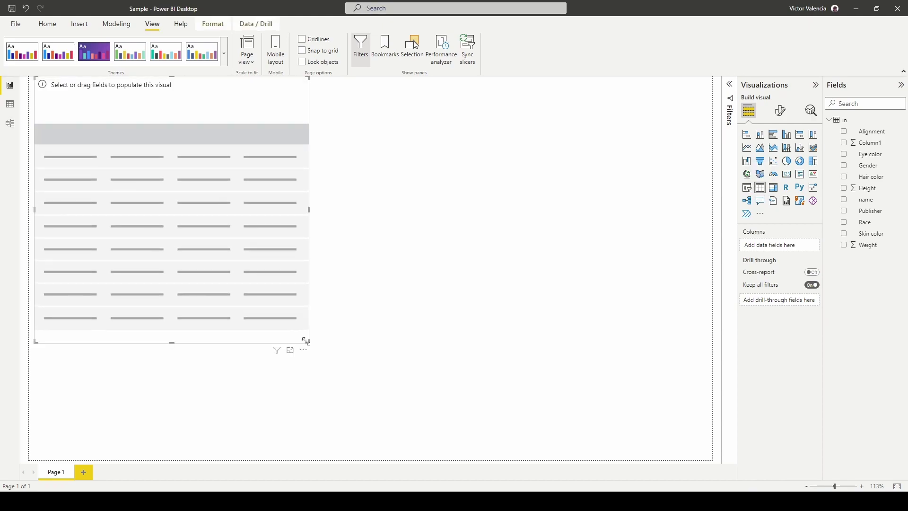
Step: Add the name, Publisher, Race and Gender fields as columns of the Sample report's table
drag(869, 200, 789, 245)
drag(868, 212, 794, 256)
drag(872, 223, 794, 266)
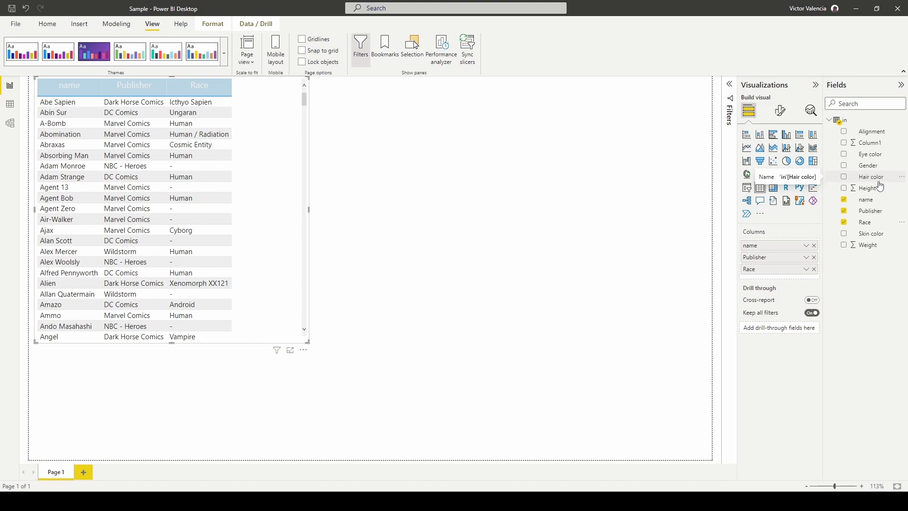
drag(869, 166, 798, 276)
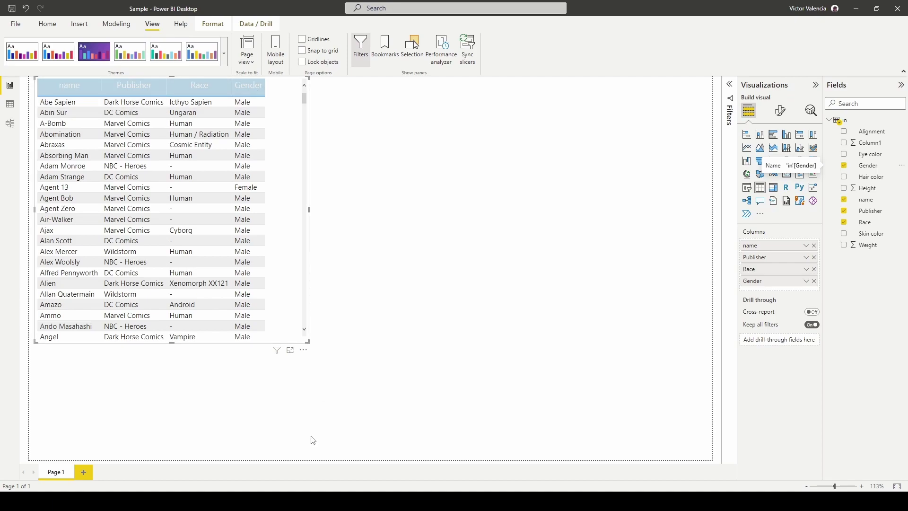
Step: Copy colour 66101F from the Coolors palette in the browser, set it as the header backColor in TableTheme.json in Notepad++, and save
click(255, 501)
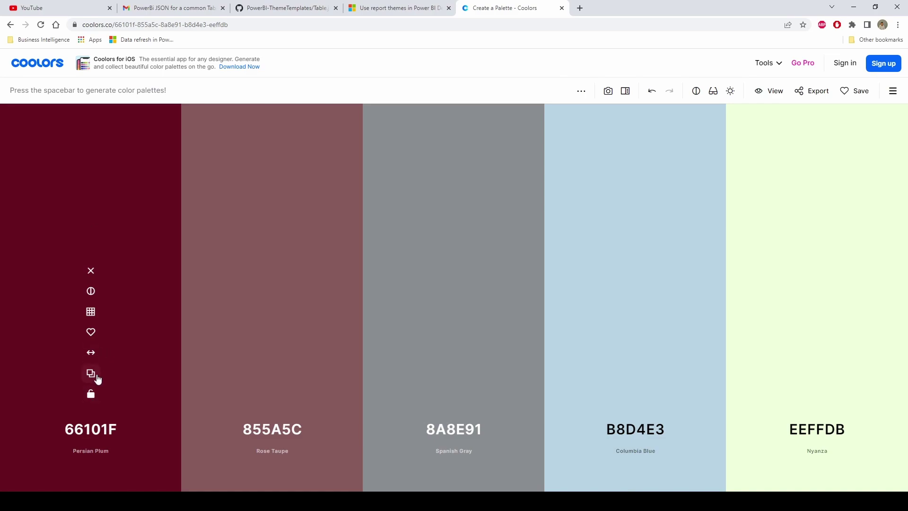
click(91, 373)
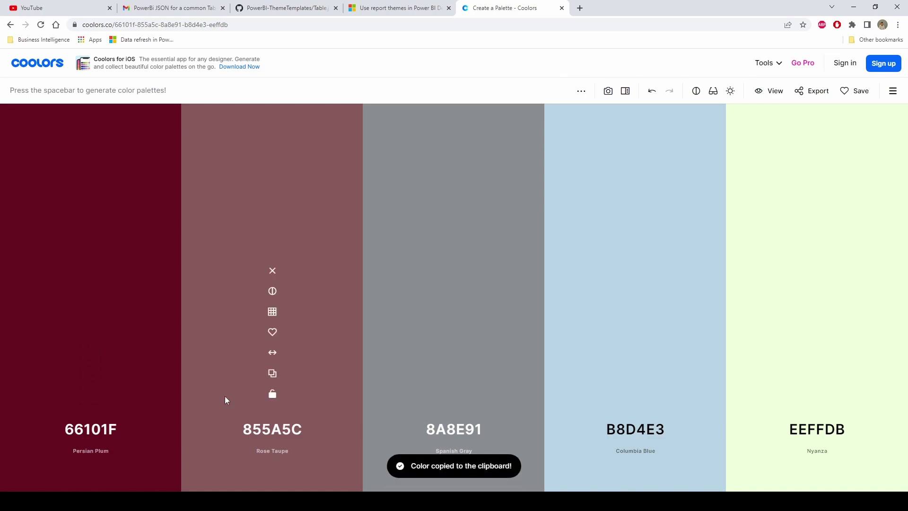
mouse_move(290, 502)
click(289, 454)
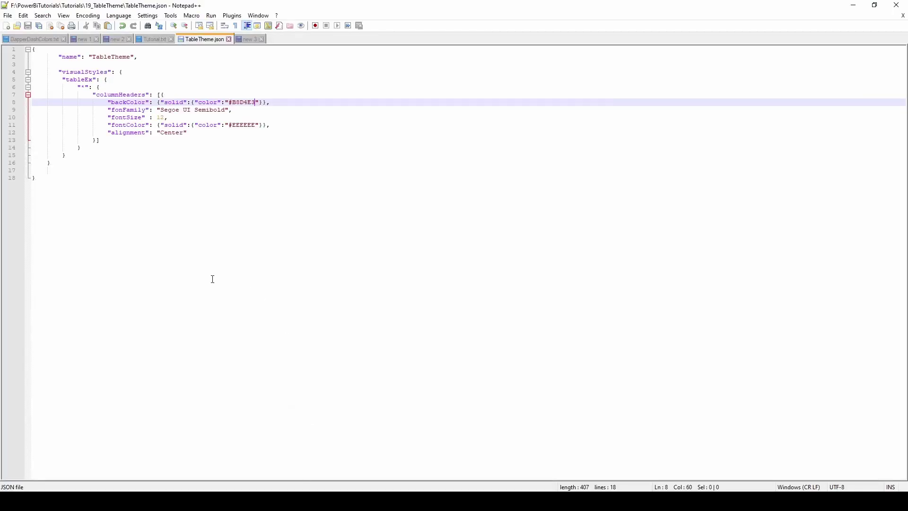
drag(232, 102, 258, 103)
key(ctrl+v)
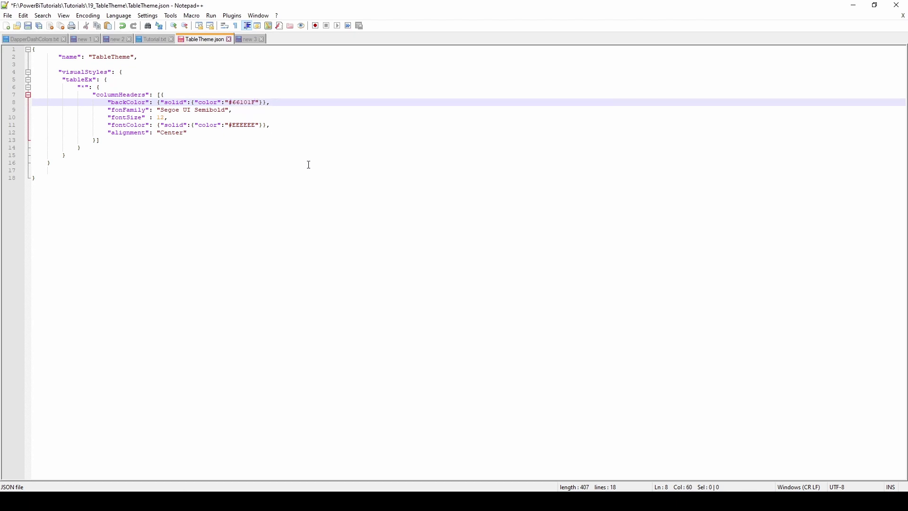
key(ctrl+s)
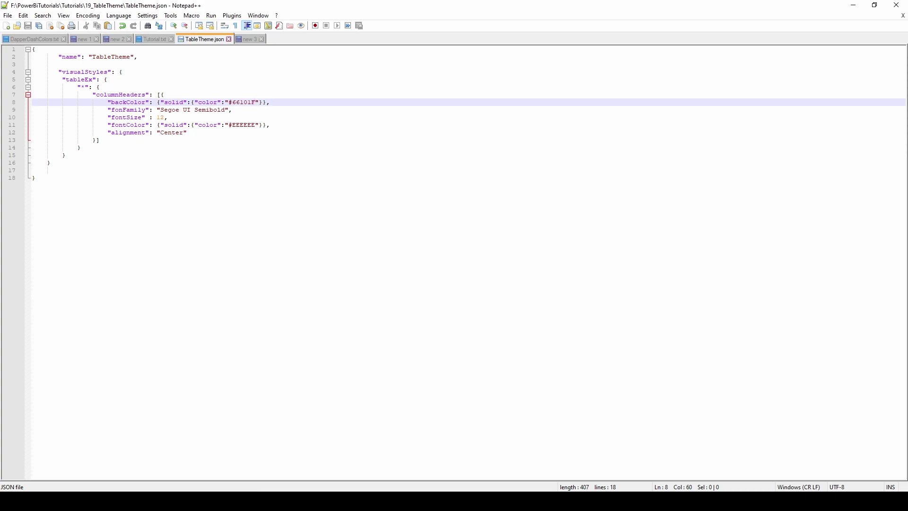
Step: Return to the Sample report in Power BI Desktop and import TableTheme.json from the 19_TableTheme folder as the theme
click(268, 501)
click(225, 465)
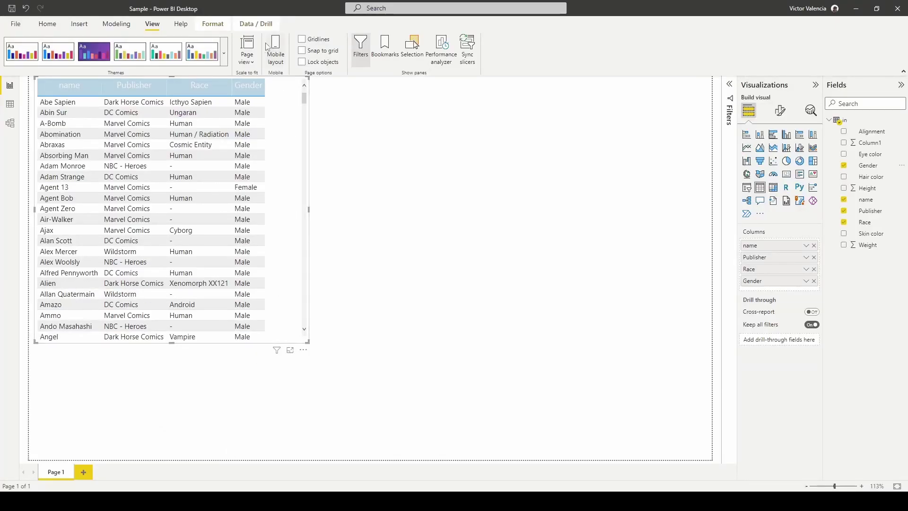
click(224, 53)
click(95, 285)
click(132, 72)
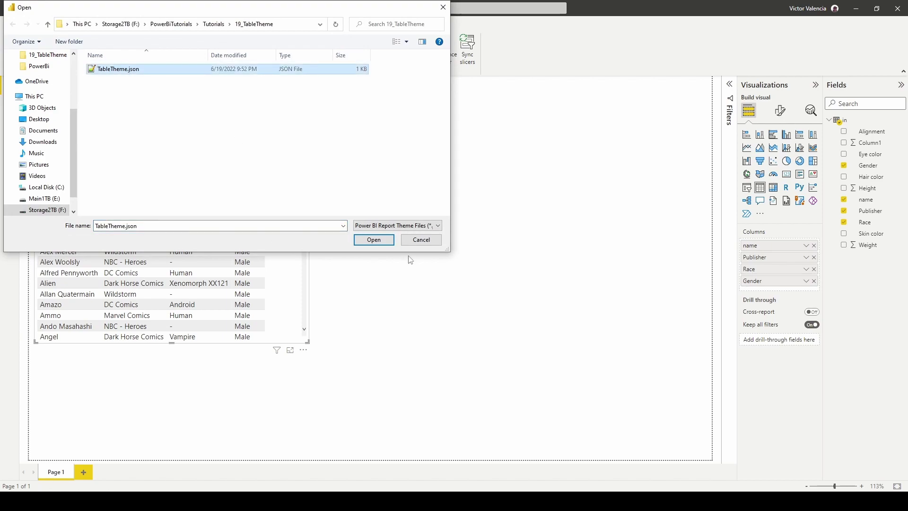
click(374, 239)
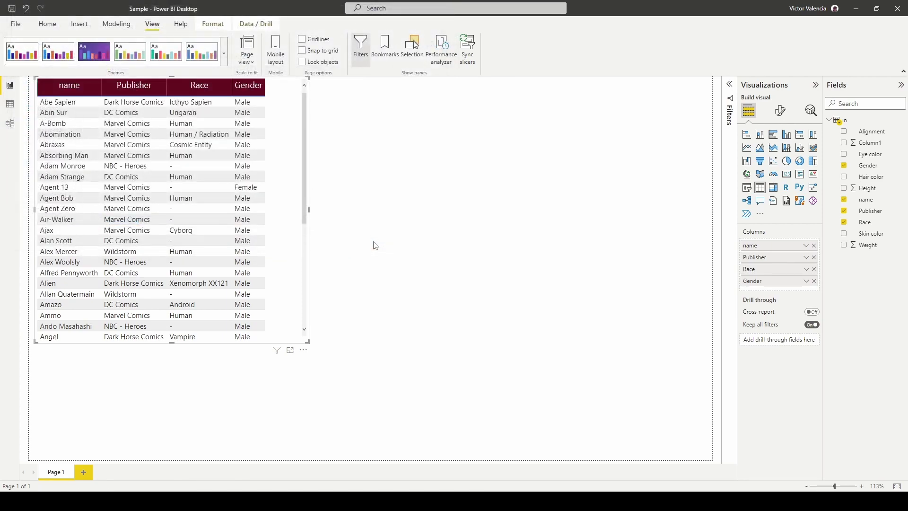
click(536, 275)
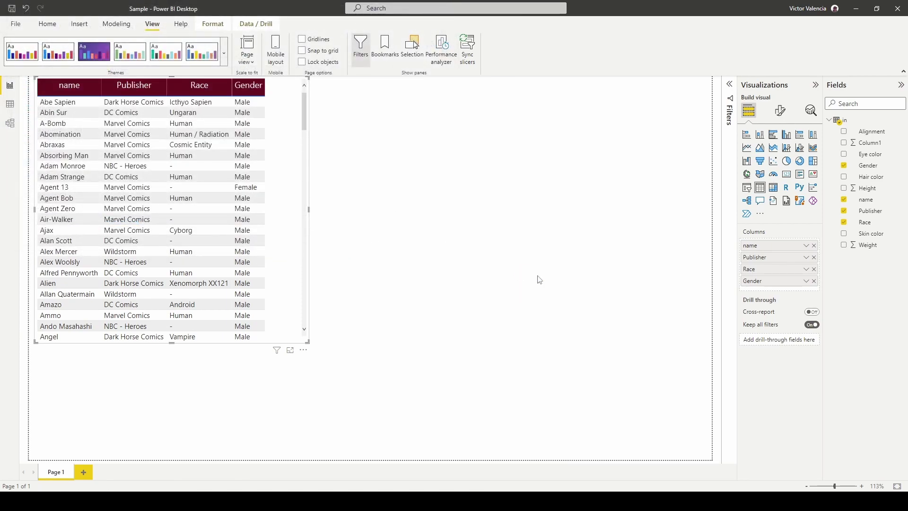
Step: Insert a second table visual beside the first with name, Publisher, Race and Eye color columns
click(482, 259)
click(760, 187)
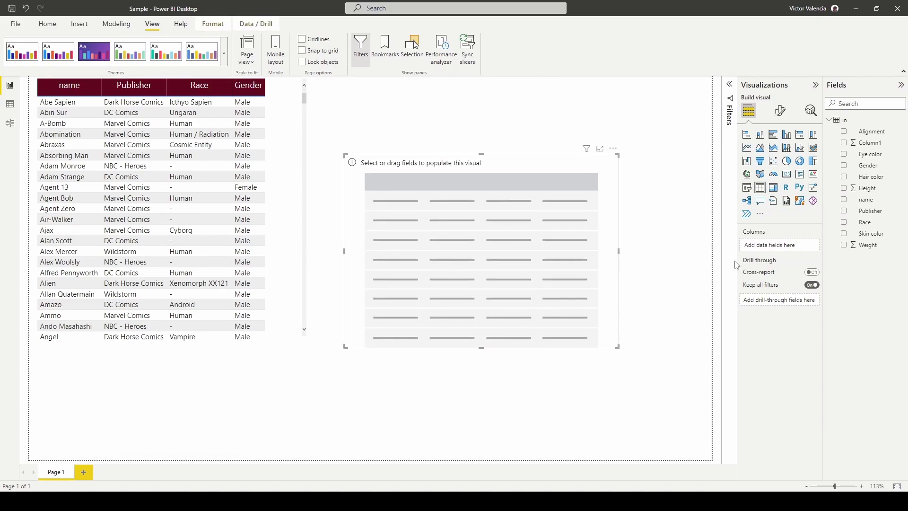
drag(873, 210, 799, 255)
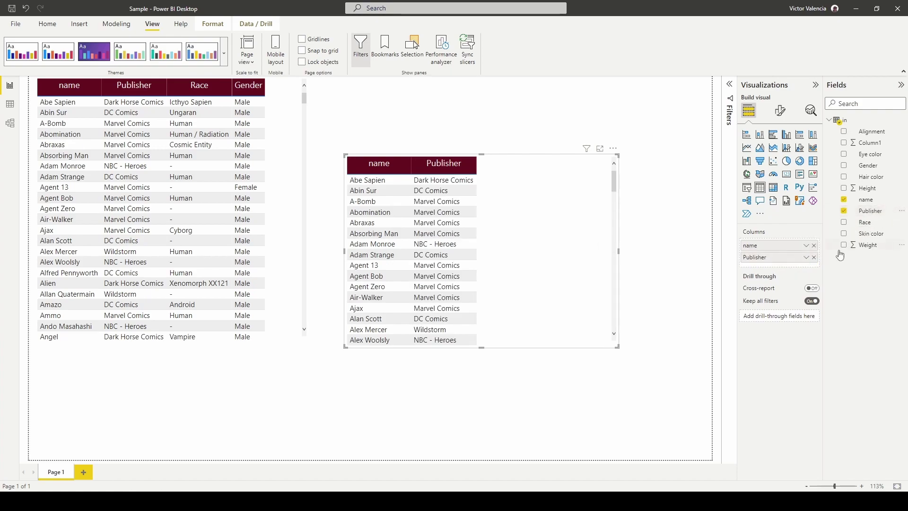
drag(866, 223, 803, 267)
drag(869, 154, 793, 272)
Step: Enlarge the second table upward and outward from its lower-right corner, and deselect it
drag(484, 150, 485, 96)
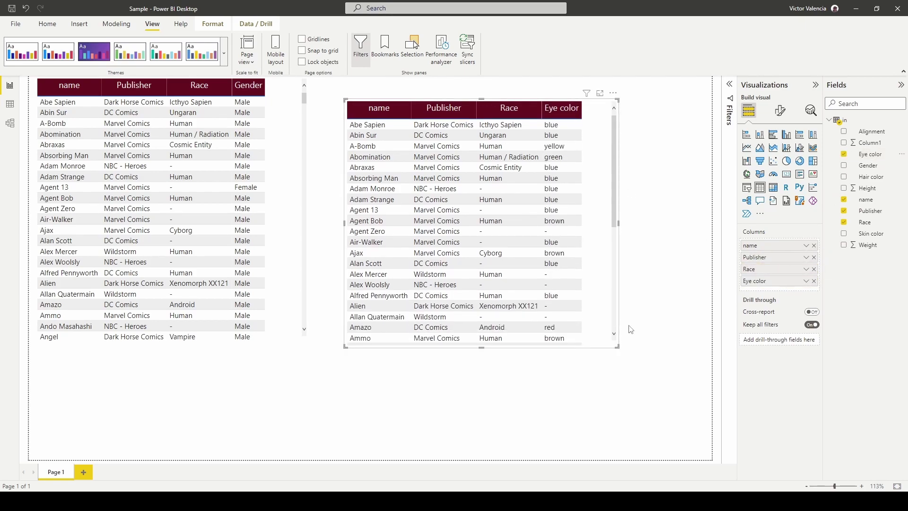
drag(619, 348, 642, 364)
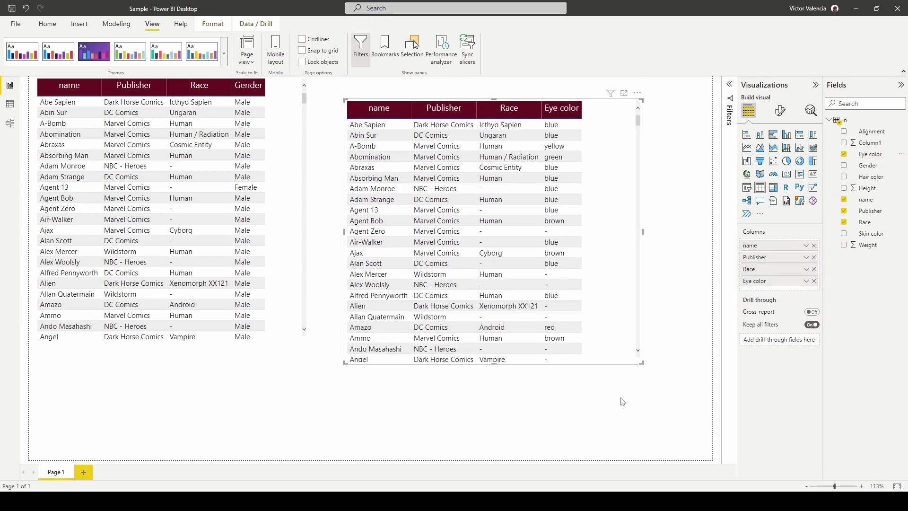
click(623, 401)
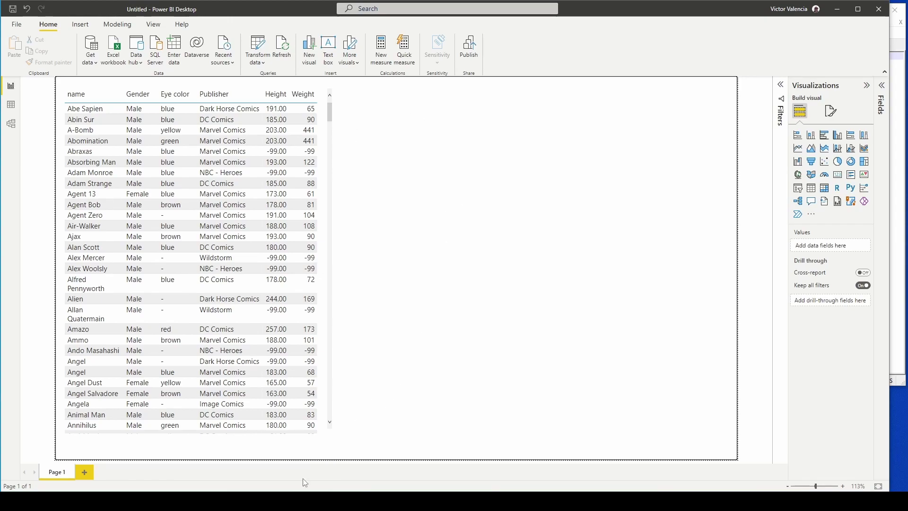
Step: Switch to the blank Notepad++ document and write a JSON object containing "name":"DapperDashTheme"
key(alt+Tab)
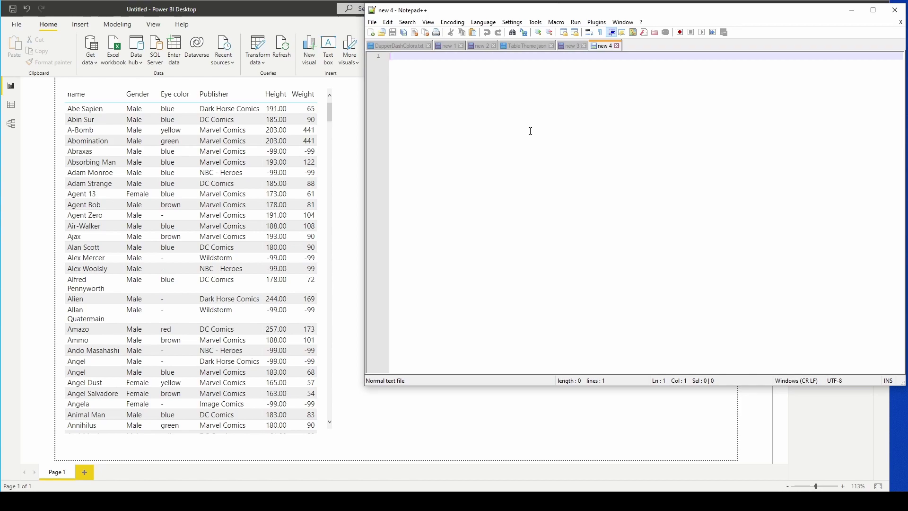
text({)
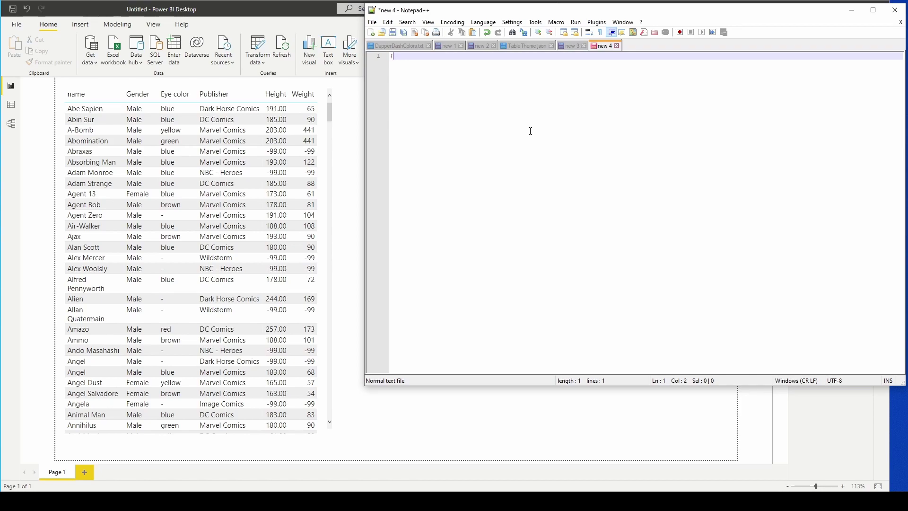
key(Left)
key(Return)
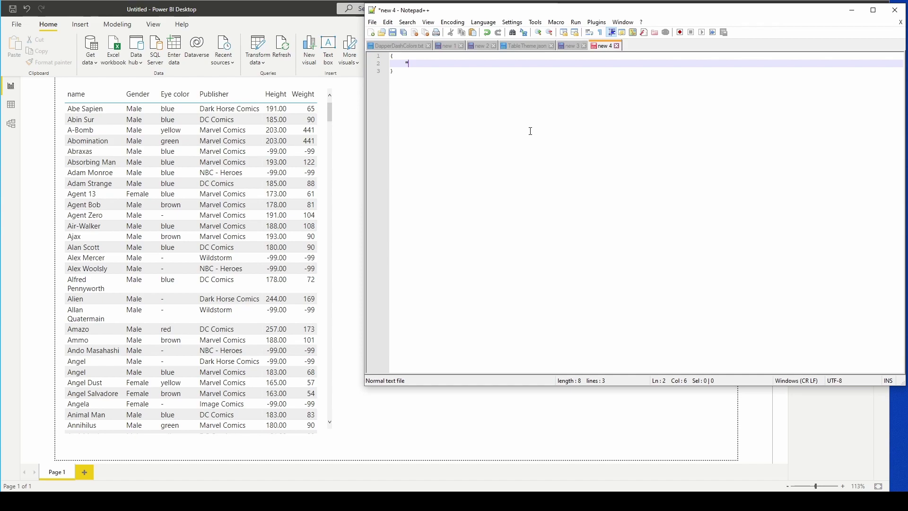
text("name":")
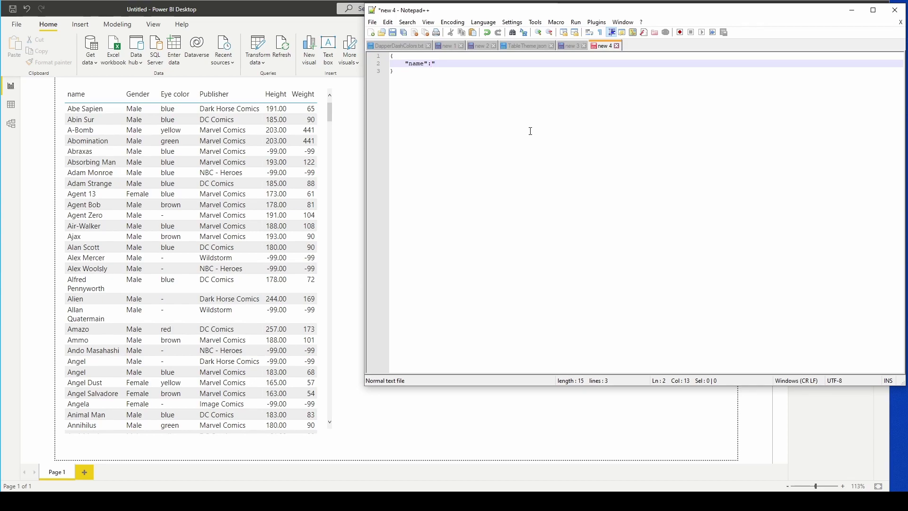
text(Dappe)
Step: Save the document as a JSON file named DapperDashTheme in the 19_TableTheme folder
key(ctrl+s)
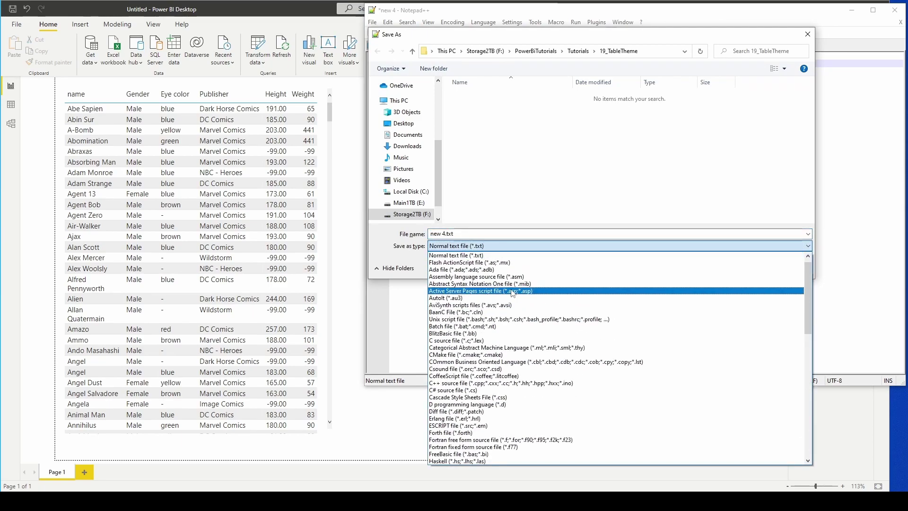
scroll(489, 330, down, 10)
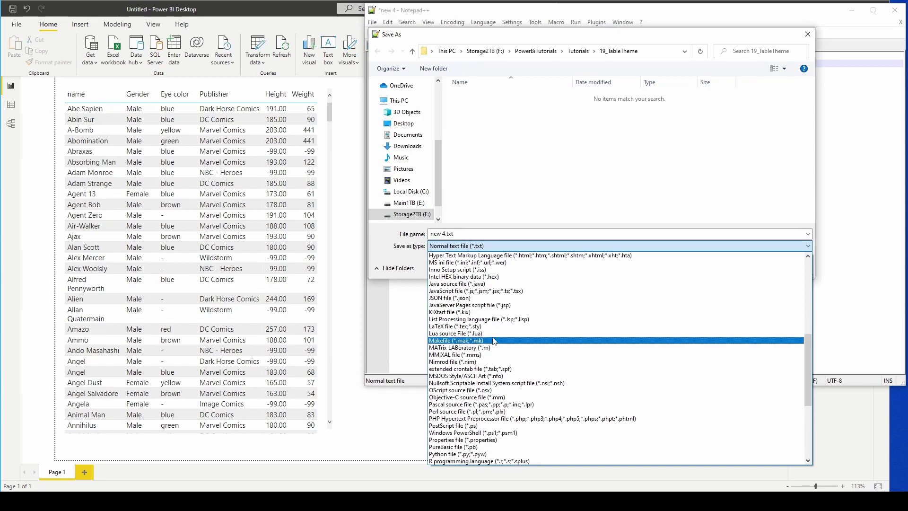
click(465, 298)
click(468, 234)
text(DapperDashTheme)
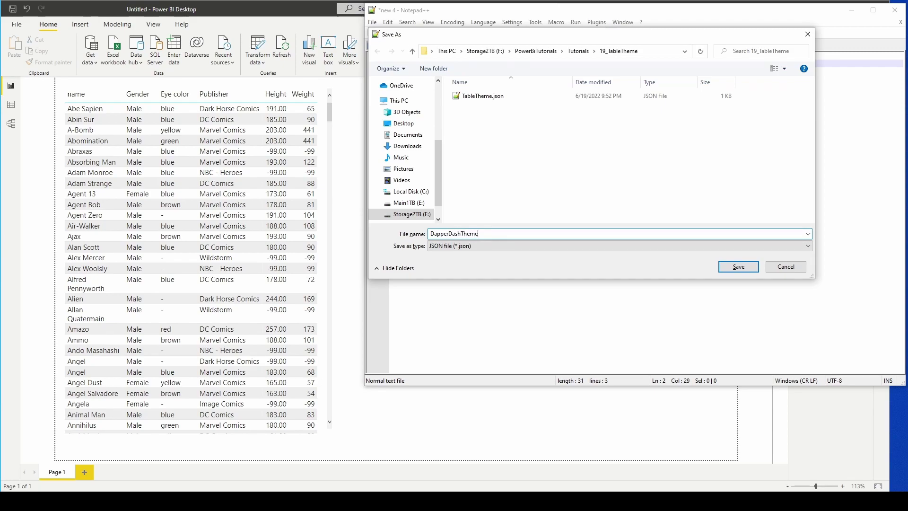
click(740, 267)
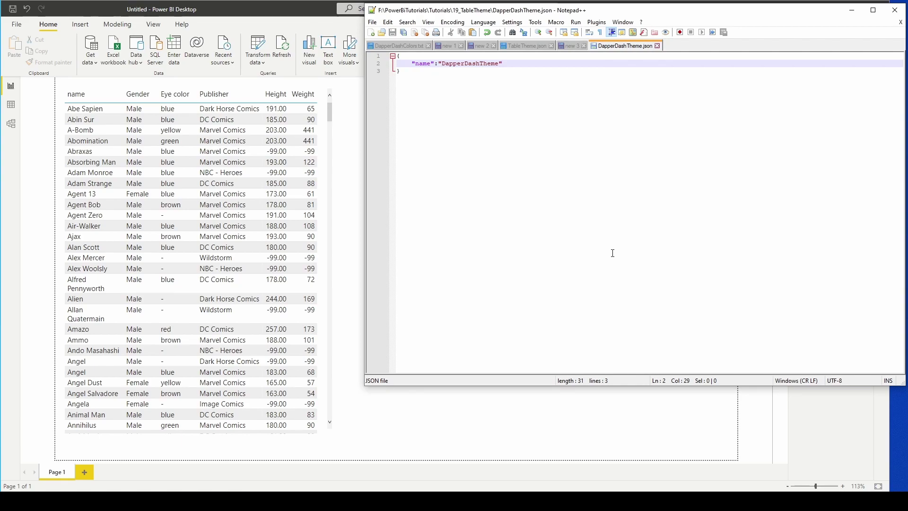
Step: Switch to the browser's Power BI report themes article and find its "Setting visual property defaults" section
key(alt+Tab)
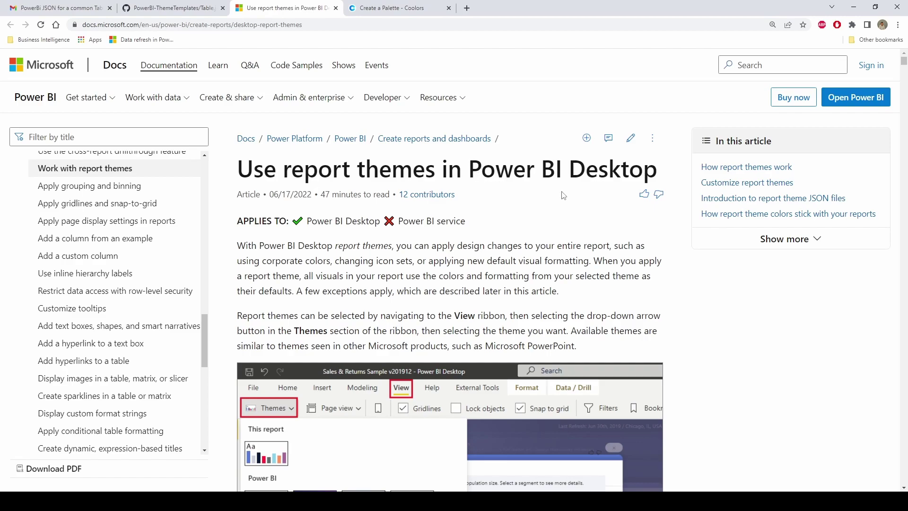
scroll(563, 195, down, 4)
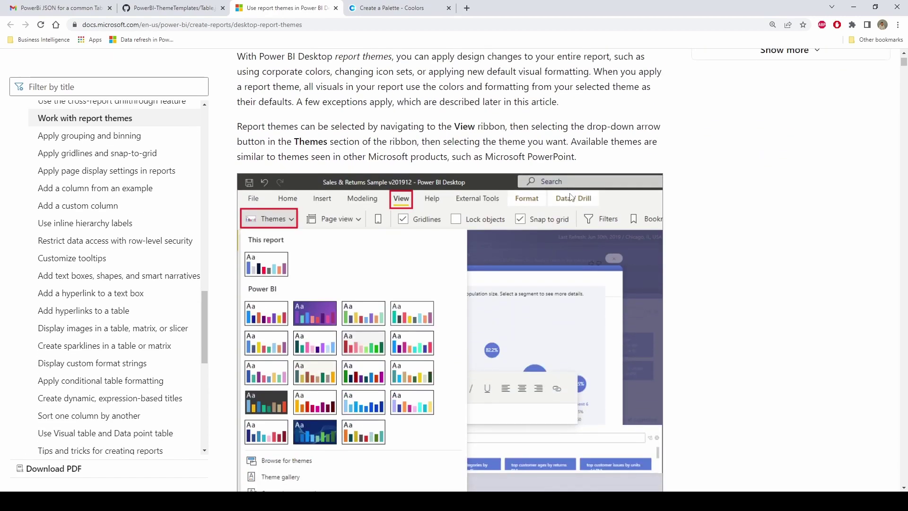
scroll(571, 195, up, 3)
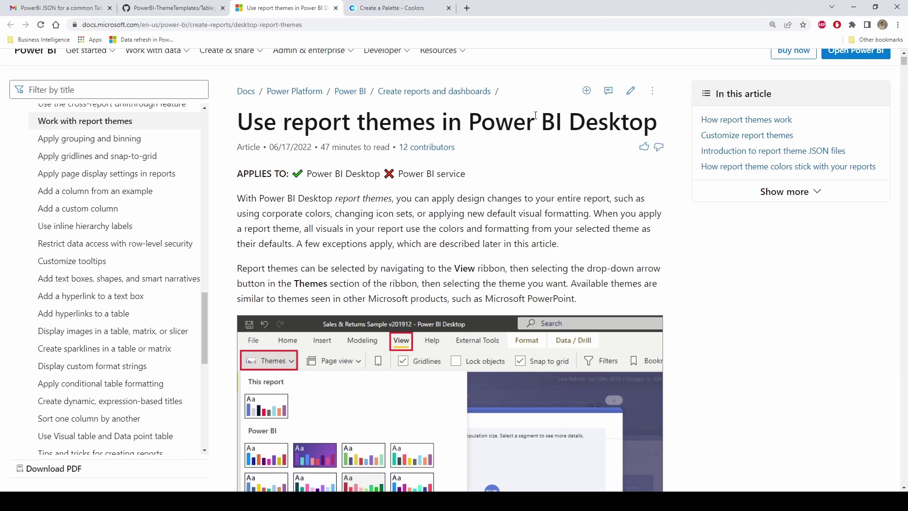
key(ctrl+f)
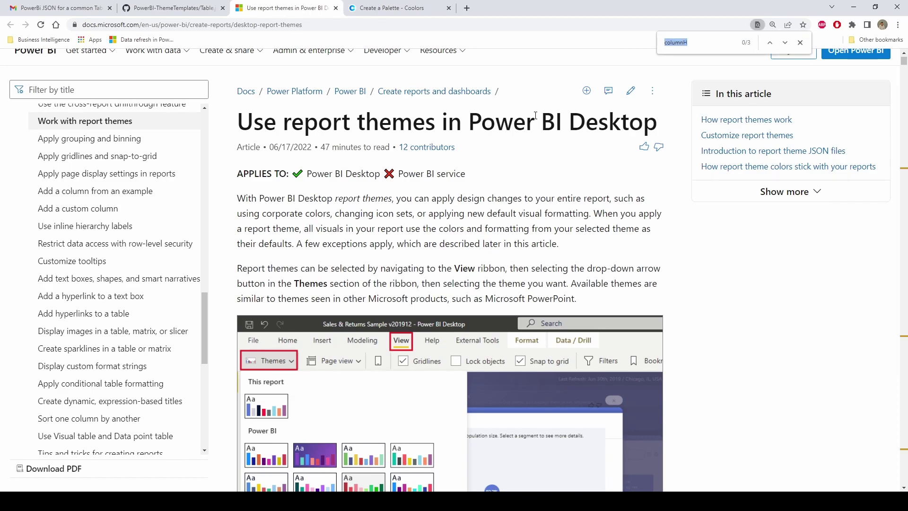
key(Home)
key(Right)
key(Right)
key(Right)
key(Right)
key(Right)
key(Right)
key(Right)
key(Right)
key(Right)
key(Right)
key(Right)
key(Right)
key(Right)
key(Right)
key(Right)
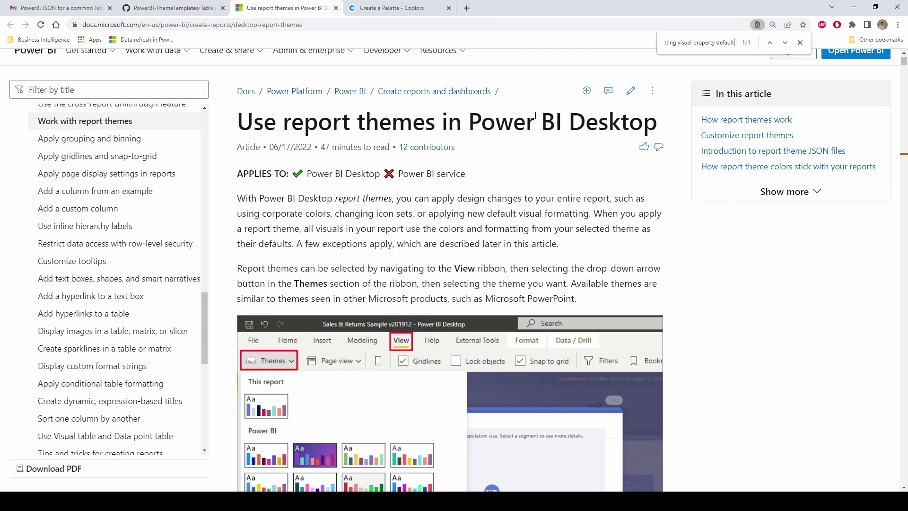
key(Return)
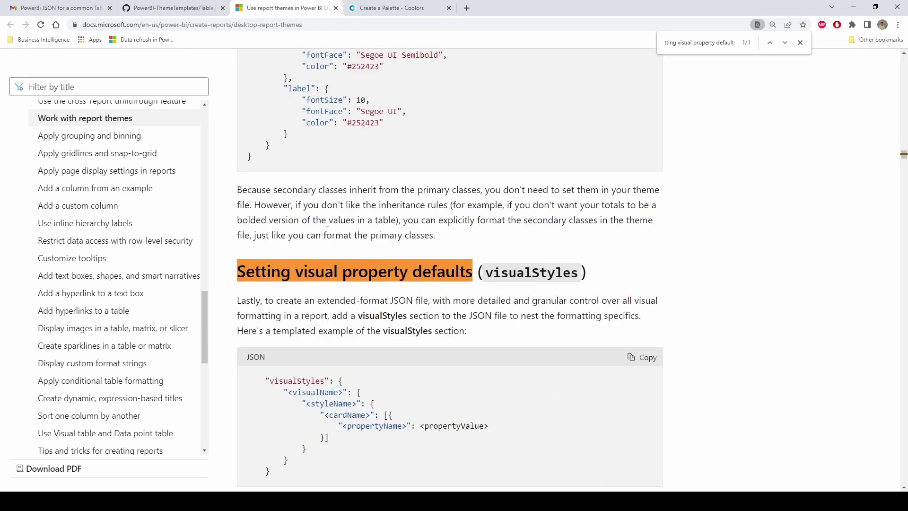
Step: Copy the templated visualStyles JSON example from the "Setting visual property defaults" section
scroll(401, 289, down, 3)
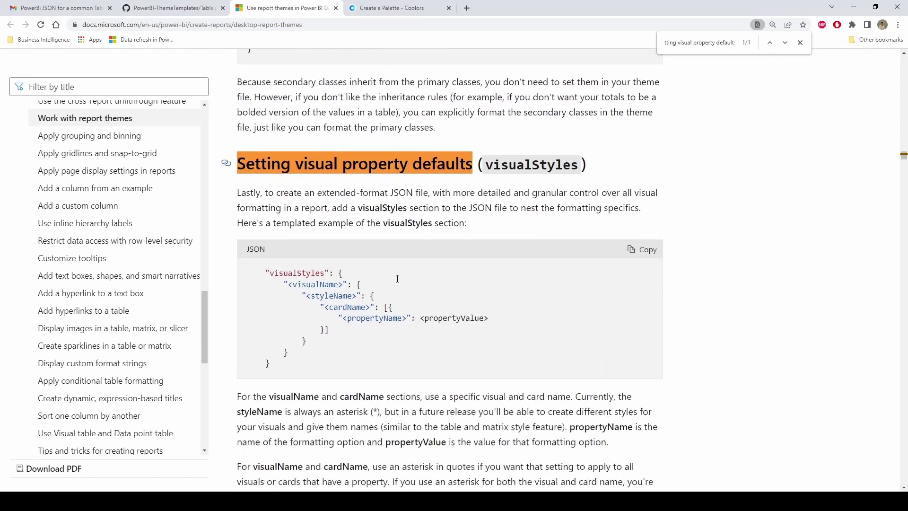
drag(283, 336, 263, 248)
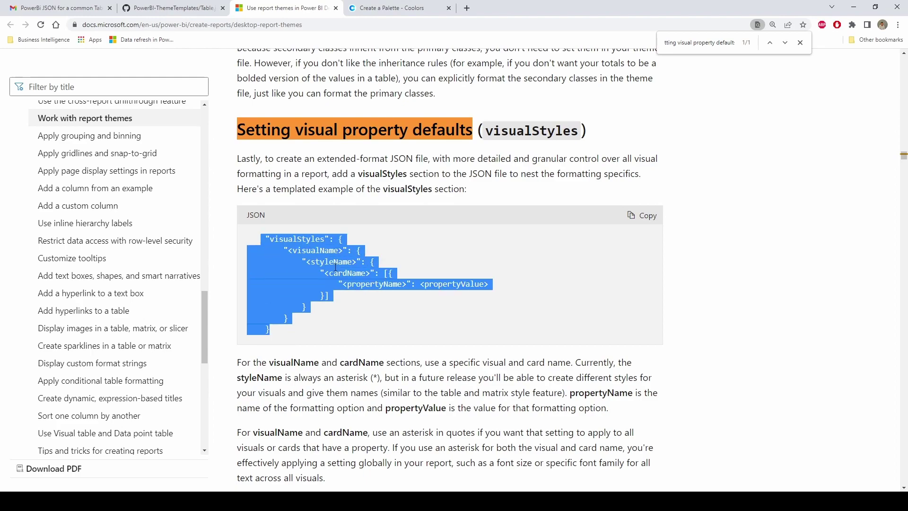
click(263, 247)
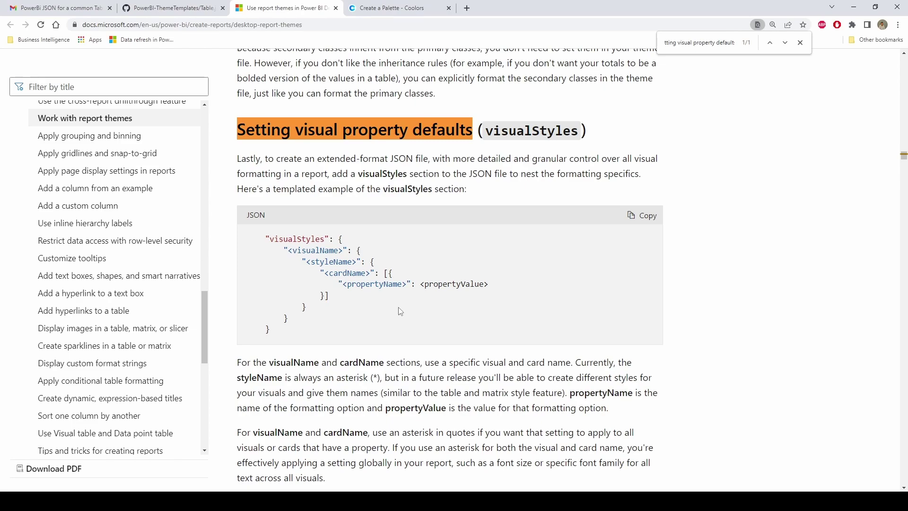
drag(294, 345, 257, 237)
key(ctrl+c)
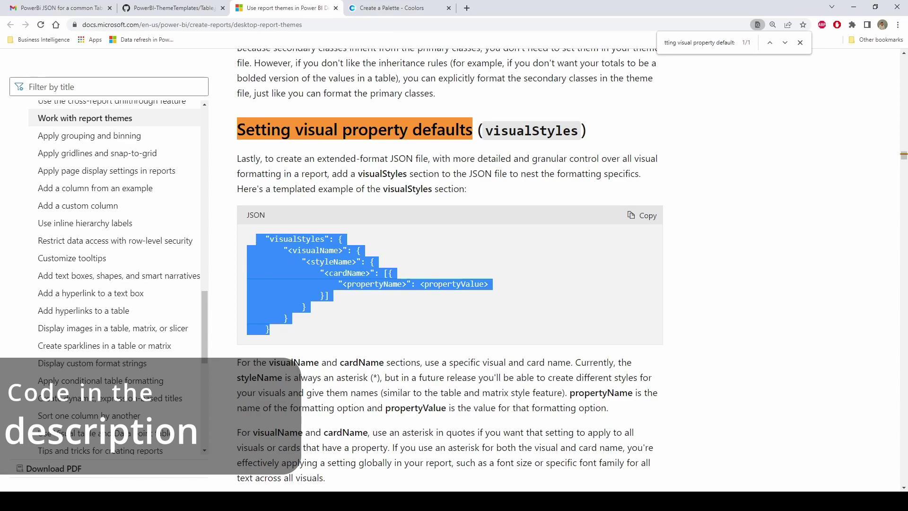
Step: In DapperDashTheme.json in Notepad++, add a comma after the name entry and paste the visualStyles template two lines below it
key(alt+Tab)
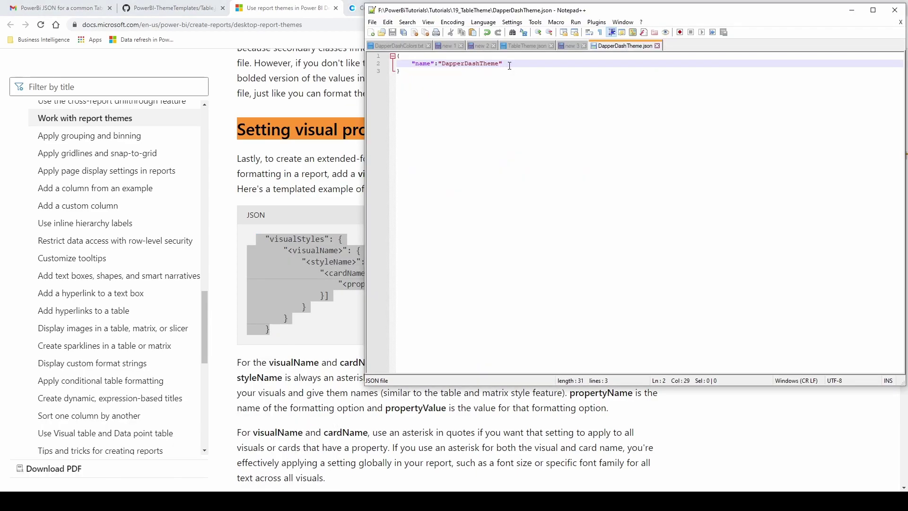
text(,)
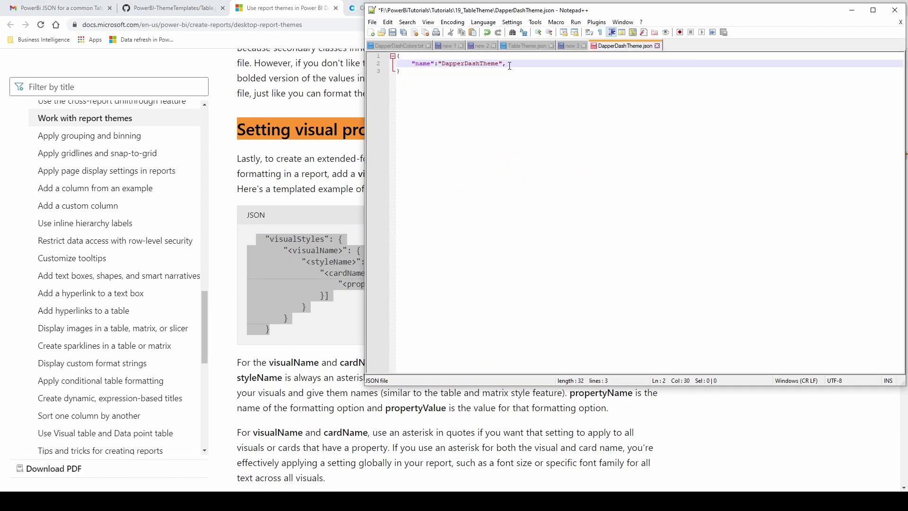
key(Return)
key(Return)
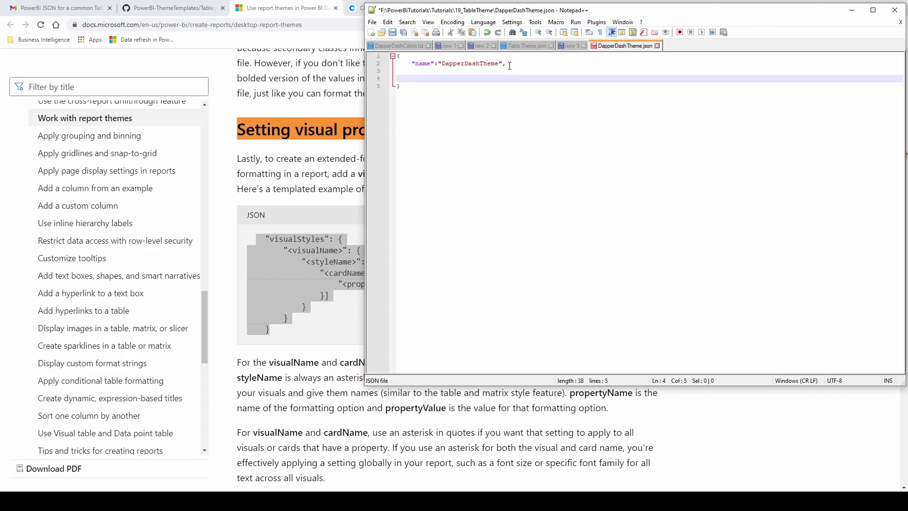
key(ctrl+v)
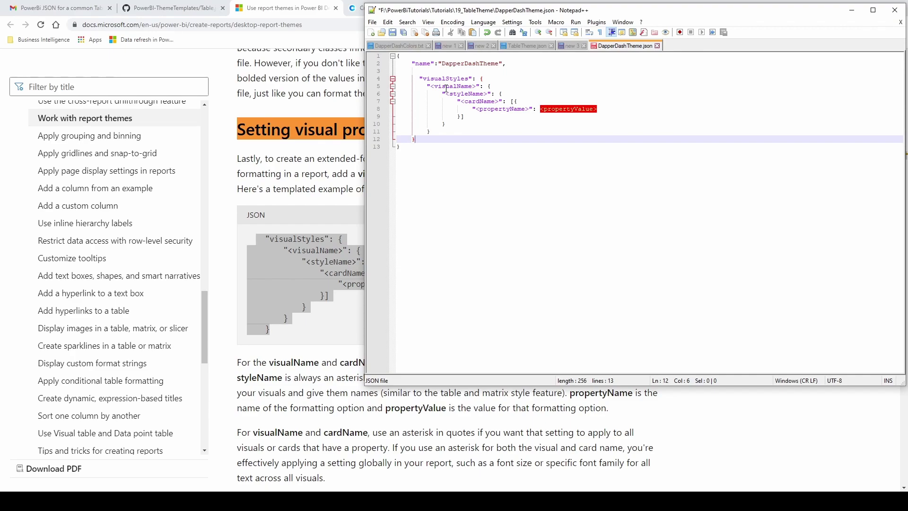
Step: Compare the pasted visualStyles block with the browser article's explanation of visualName, styleName, cardName and propertyName
drag(423, 79, 468, 78)
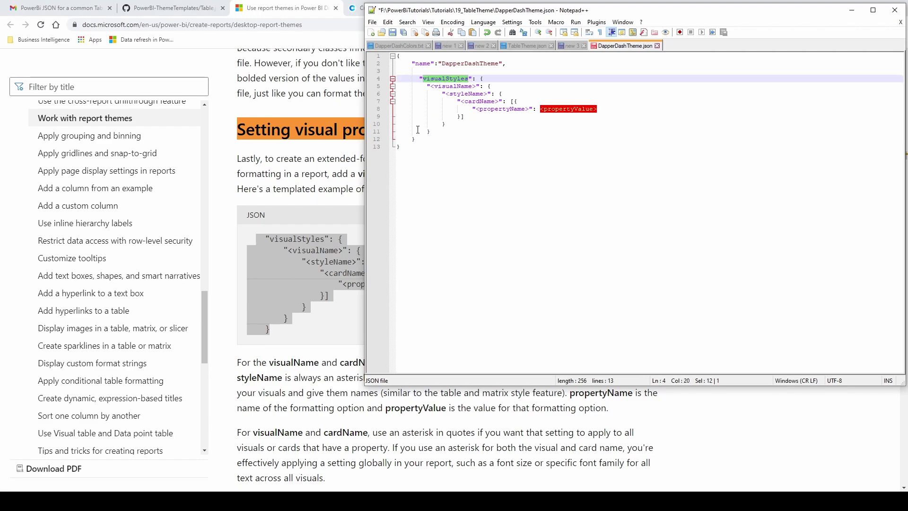
drag(441, 140, 371, 89)
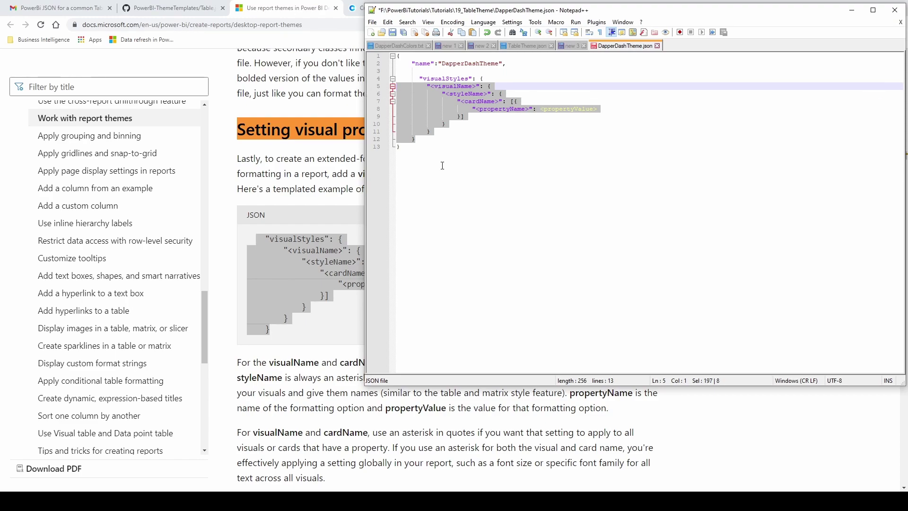
click(323, 189)
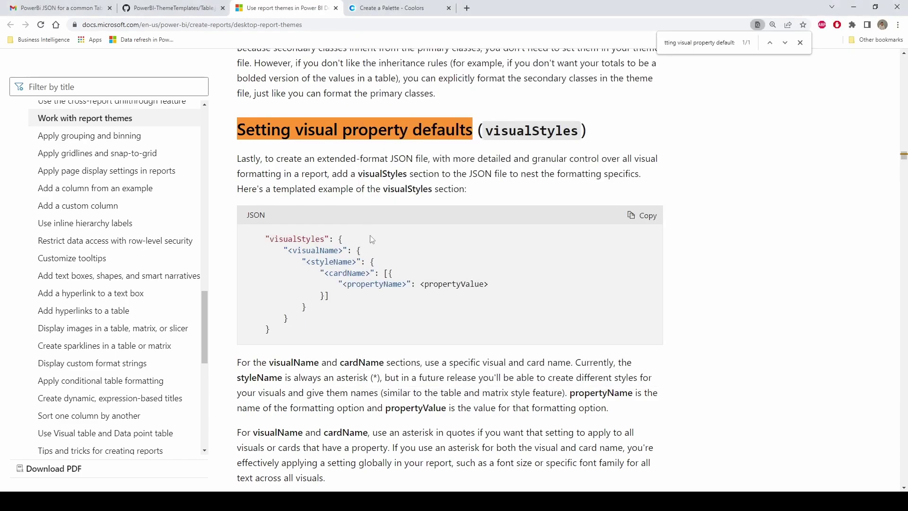
scroll(323, 261, down, 1)
scroll(323, 261, down, 1)
drag(288, 155, 339, 158)
double_click(331, 167)
double_click(348, 178)
double_click(376, 189)
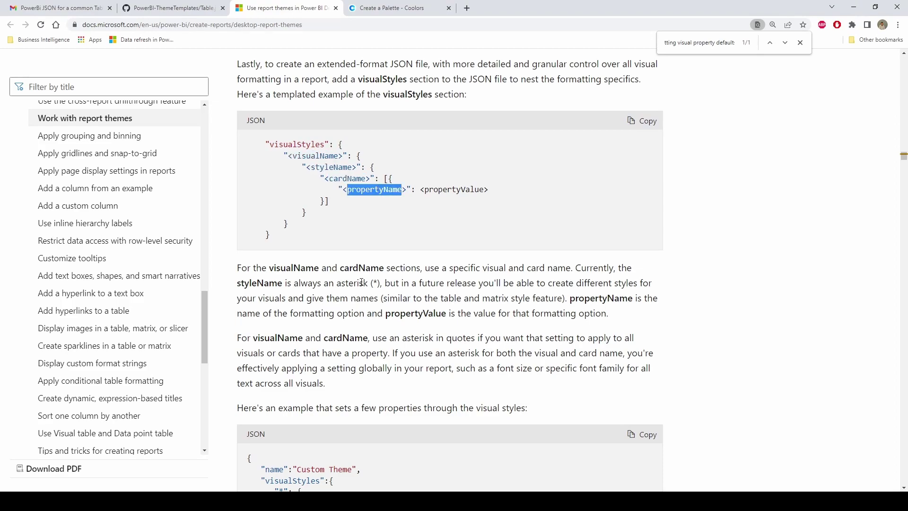
double_click(294, 268)
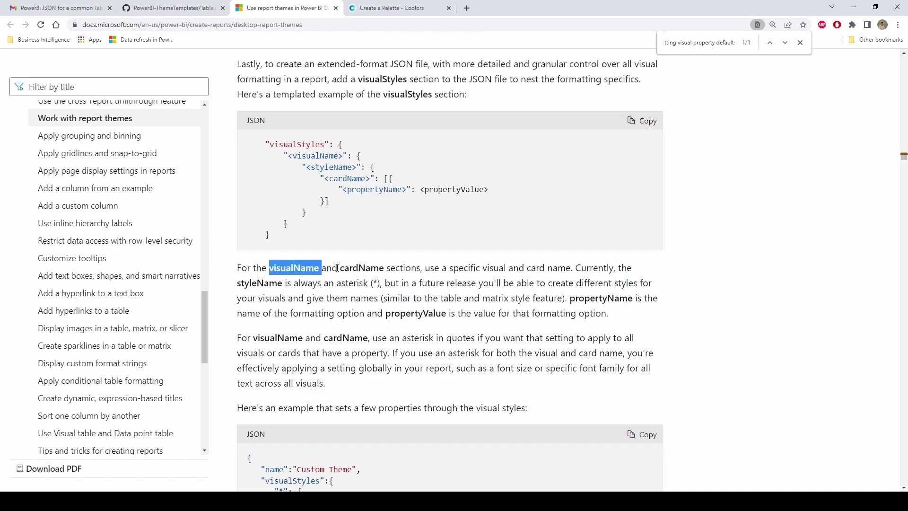
double_click(362, 269)
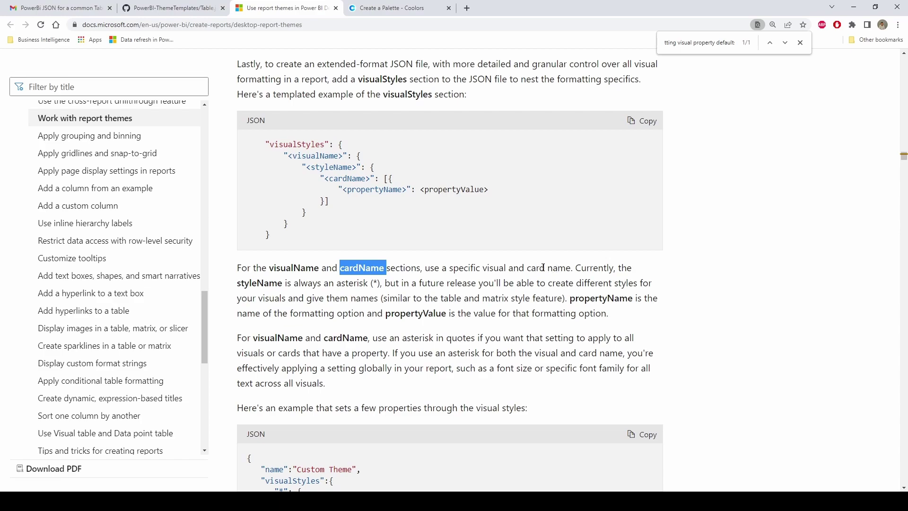
double_click(259, 283)
double_click(375, 282)
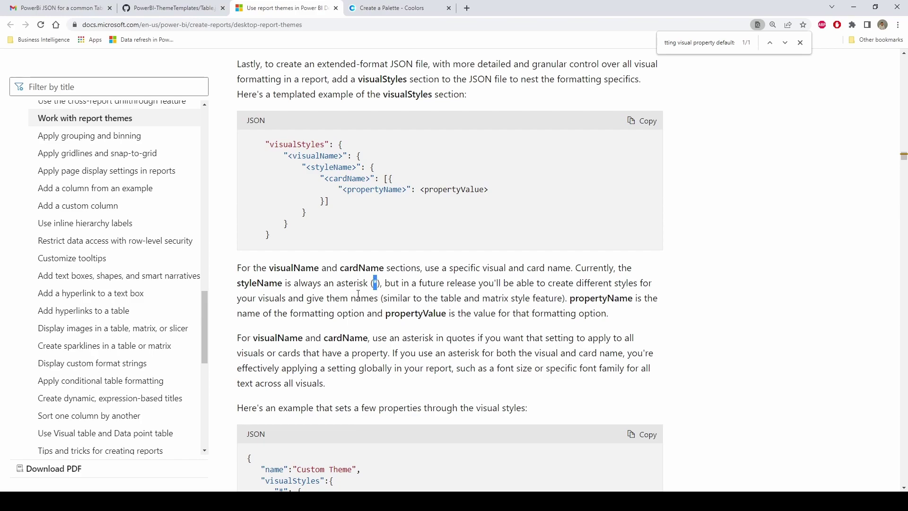
Step: Back in Notepad++, replace the <styleName> placeholder in DapperDashTheme.json with an asterisk
click(291, 456)
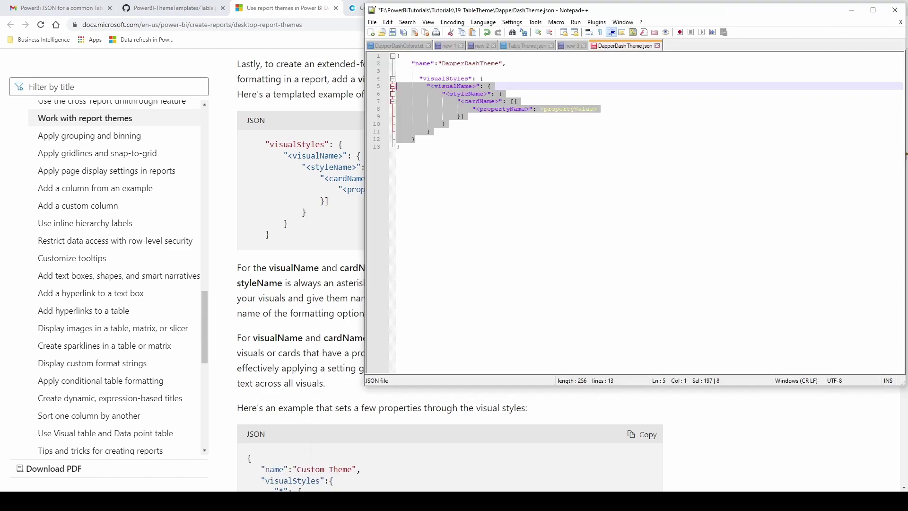
click(474, 314)
drag(445, 93, 487, 94)
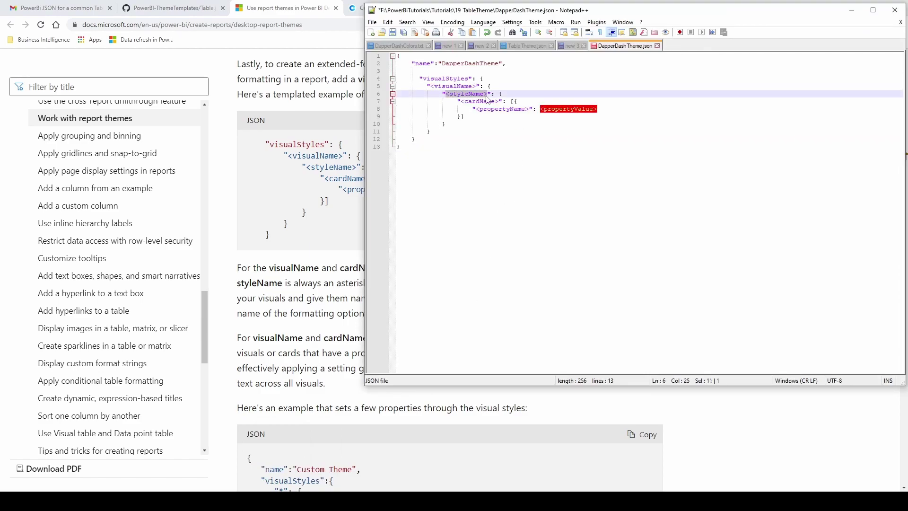
text(*)
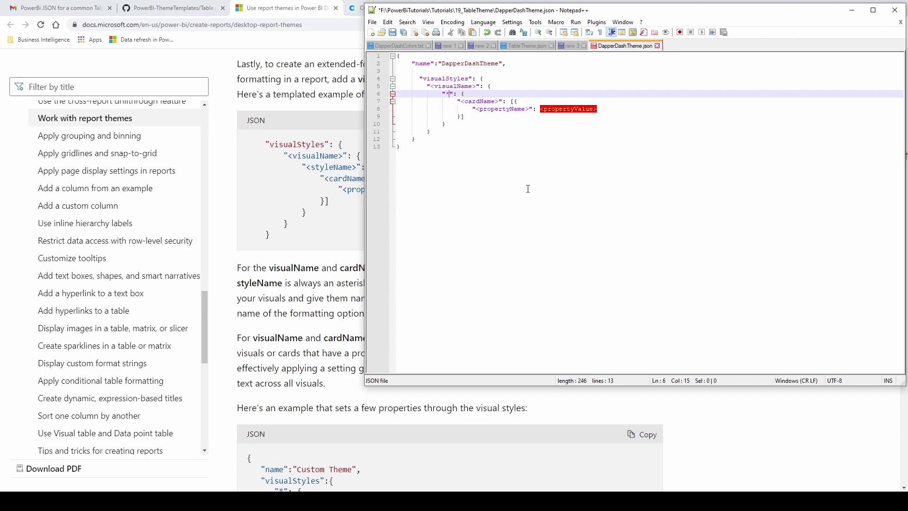
click(497, 198)
Step: Return to the browser article and examine the visualName explanation and the list of visualName values in the visualStyles definition list
click(324, 289)
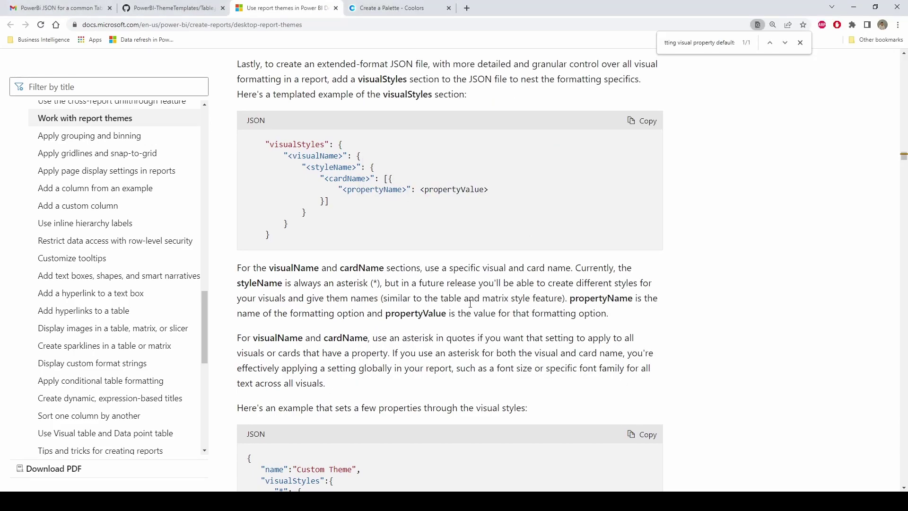
scroll(440, 301, down, 3)
double_click(277, 195)
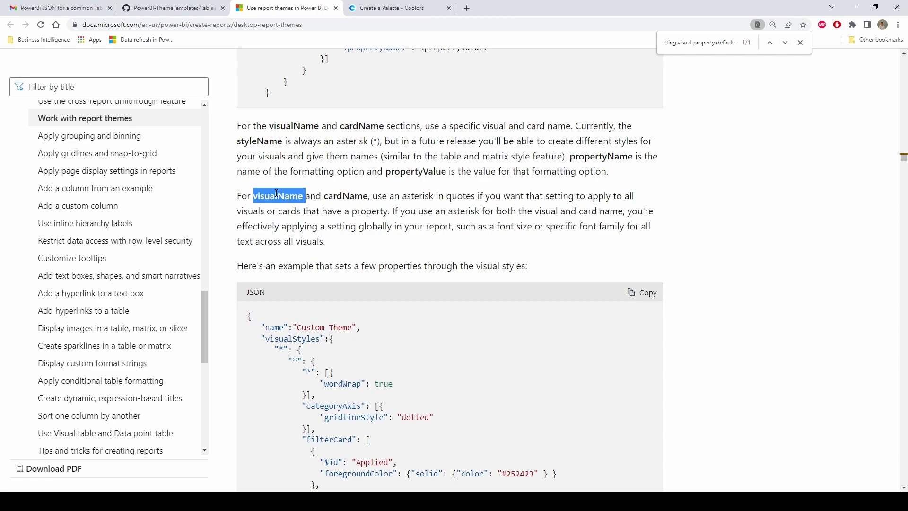
scroll(576, 224, down, 15)
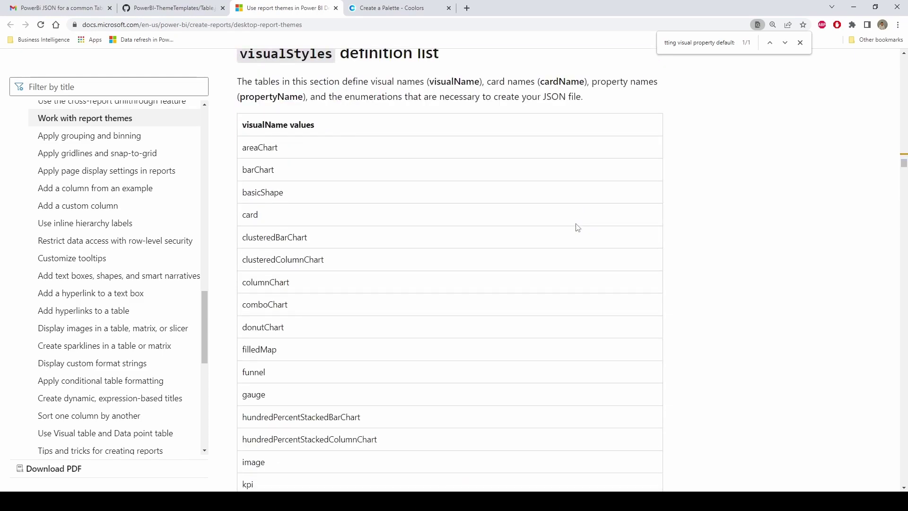
scroll(577, 228, down, 8)
scroll(577, 227, up, 9)
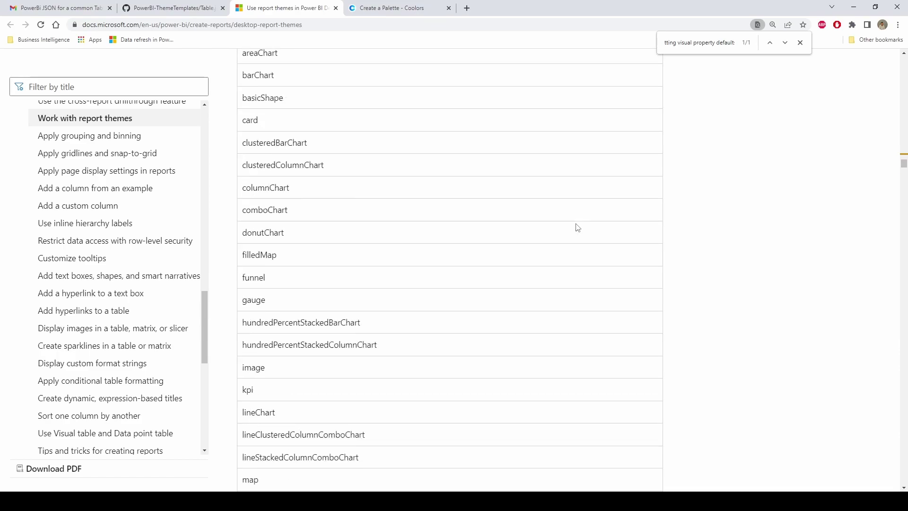
scroll(577, 227, up, 1)
drag(242, 219, 316, 223)
click(306, 247)
scroll(306, 247, down, 1)
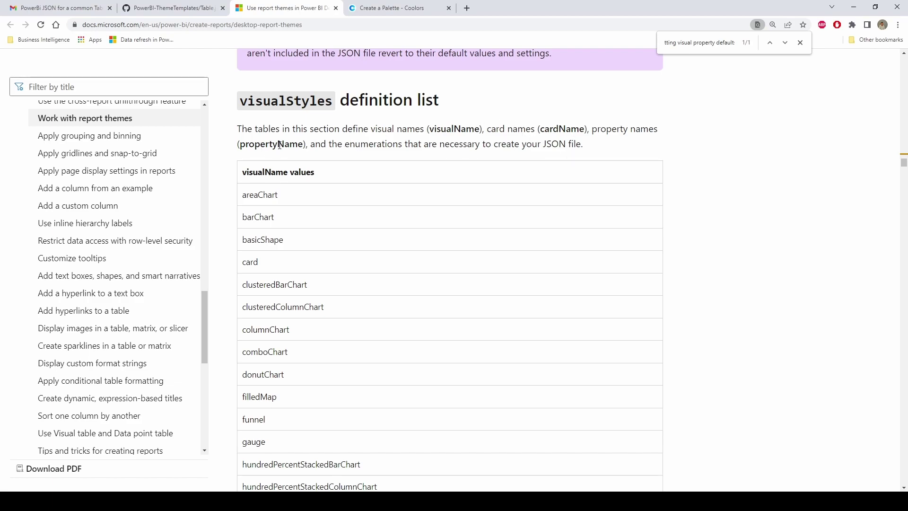
Step: Copy tableEx from the visualName values and paste it over the <visualName> placeholder in DapperDashTheme.json in Notepad++
scroll(312, 161, down, 2)
scroll(297, 262, down, 3)
scroll(298, 261, down, 3)
scroll(343, 260, down, 4)
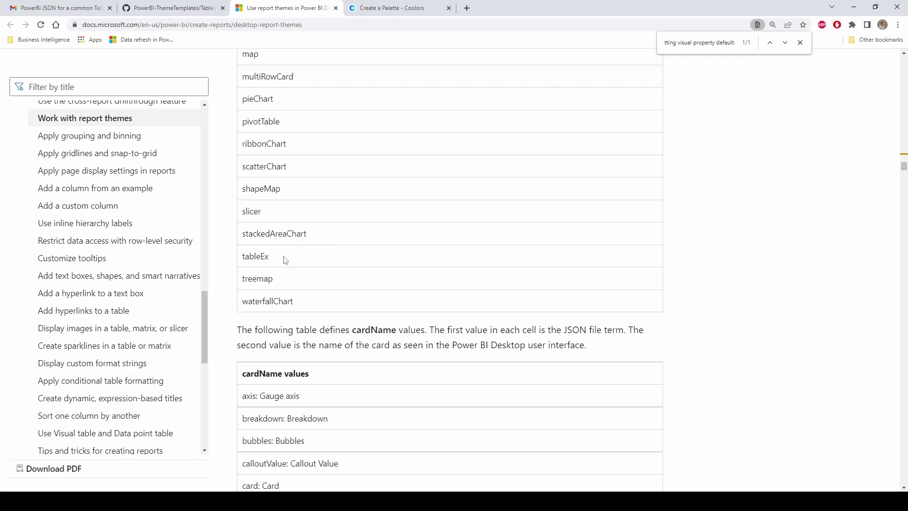
drag(269, 256, 241, 257)
key(ctrl+c)
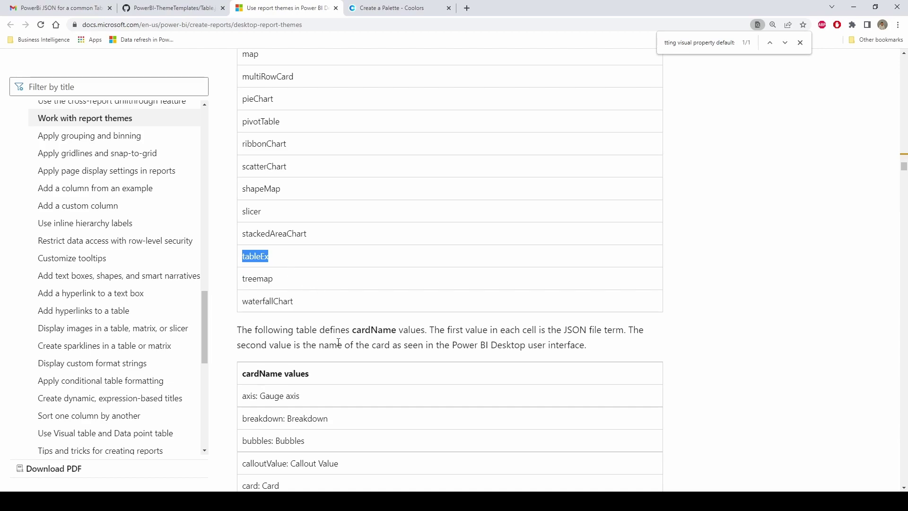
key(alt+Tab)
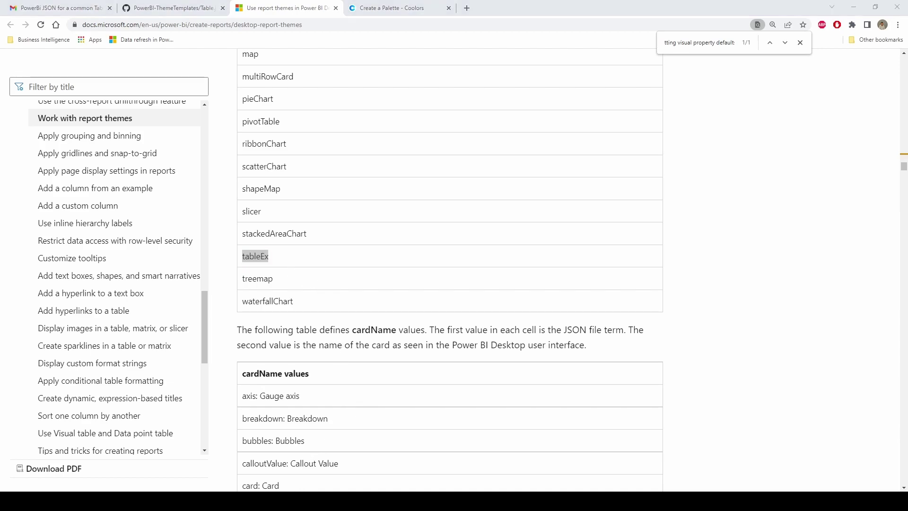
drag(432, 88, 477, 89)
key(ctrl+v)
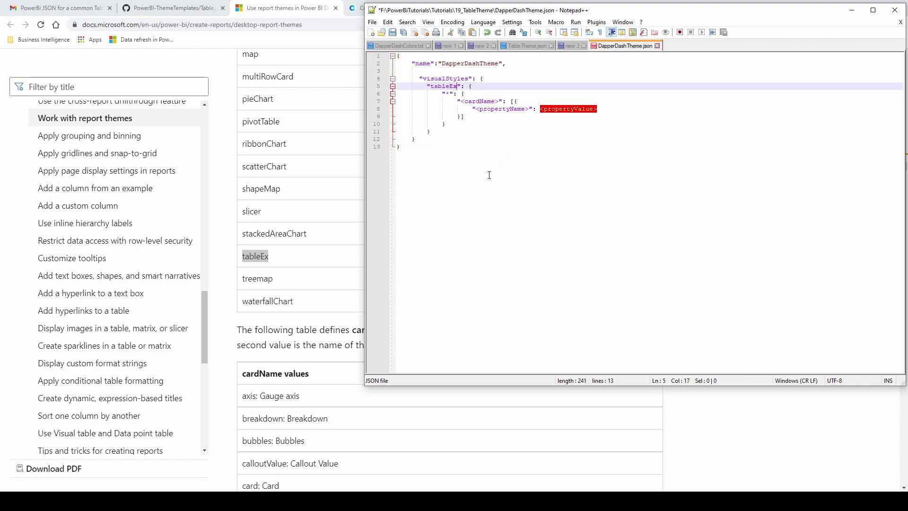
Step: Highlight the <cardName> placeholder, return to the browser article and examine the cardName values table, comparing JSON terms with their Power BI card names
drag(462, 102, 499, 101)
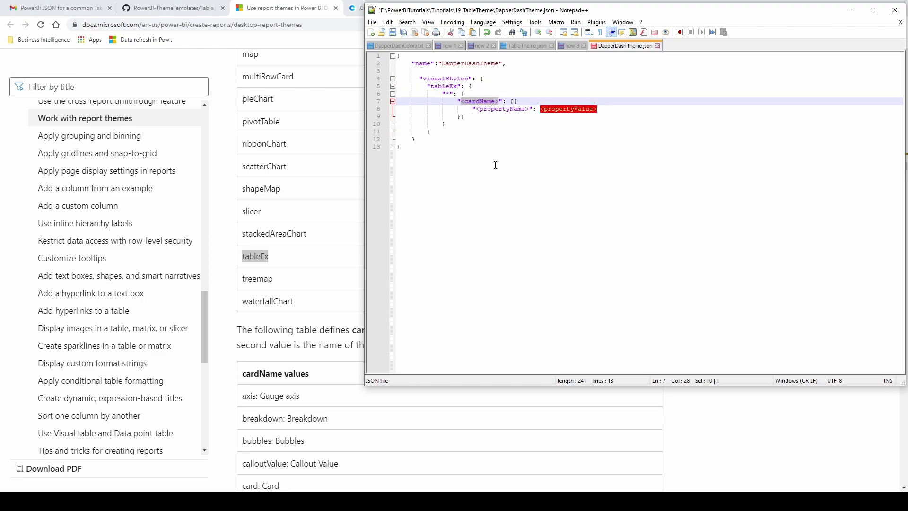
click(230, 306)
scroll(239, 305, down, 3)
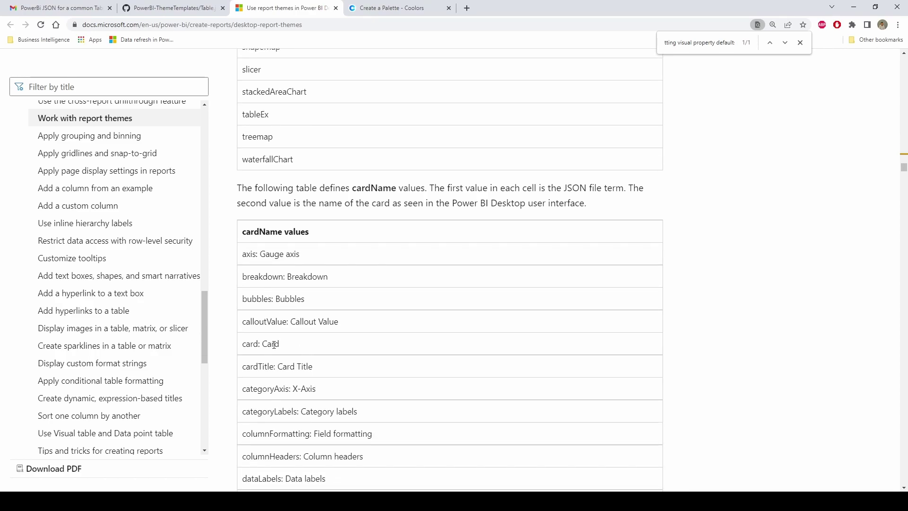
drag(244, 345, 286, 345)
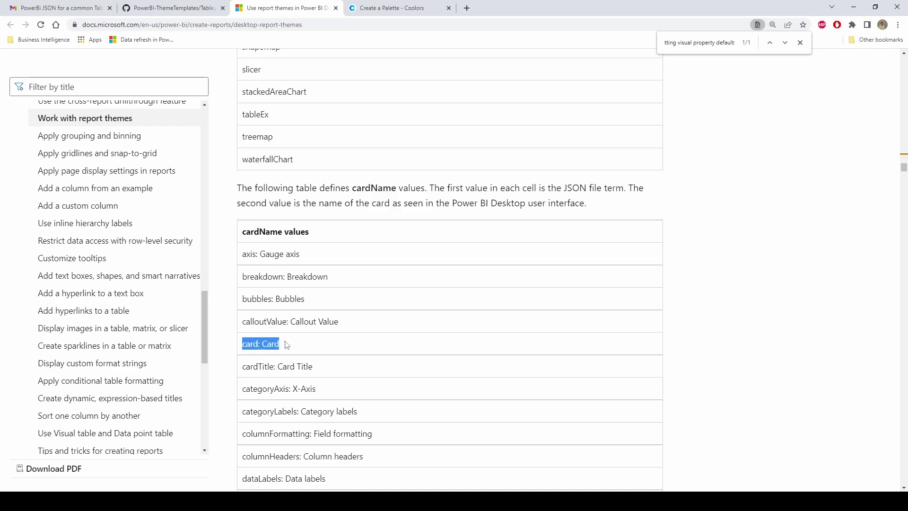
drag(239, 368, 288, 366)
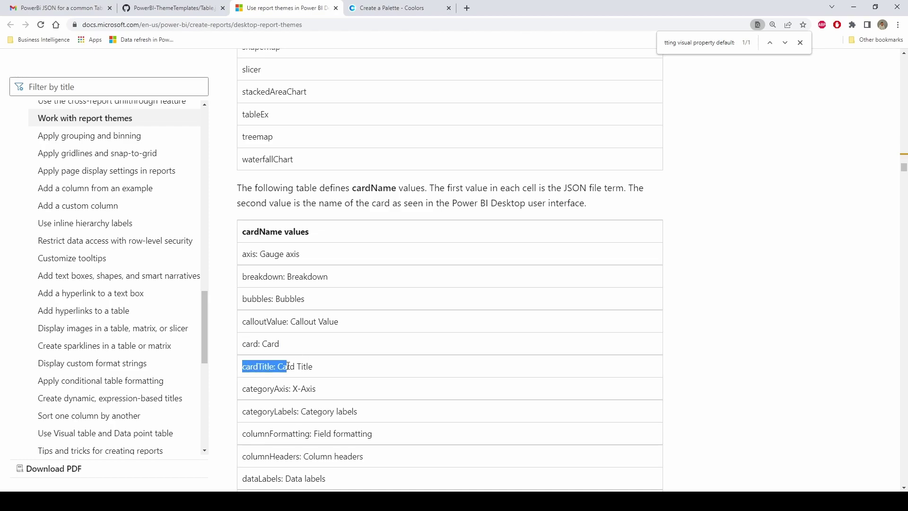
double_click(254, 255)
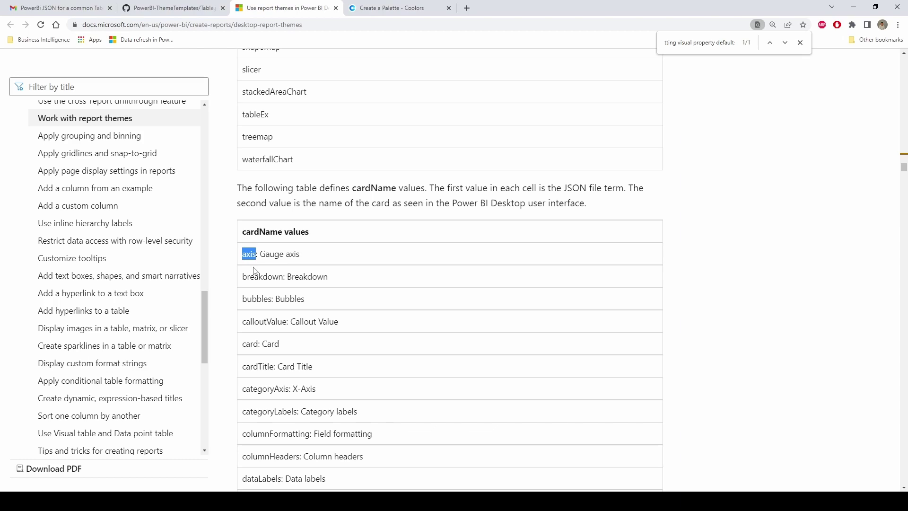
double_click(251, 299)
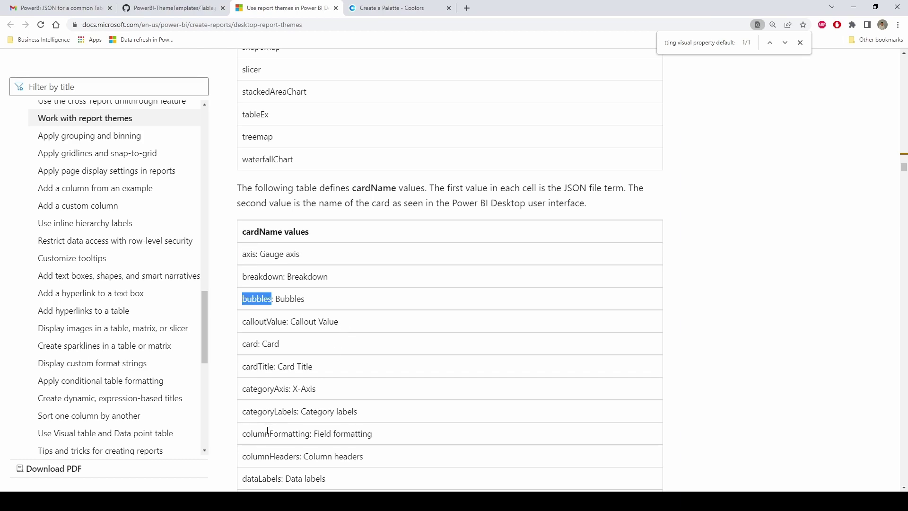
scroll(344, 335, down, 2)
drag(243, 362, 299, 362)
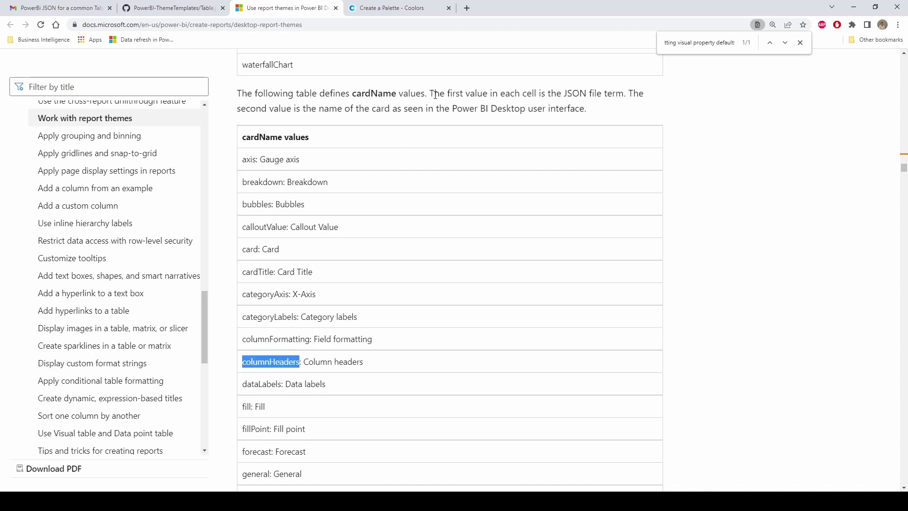
drag(430, 93, 592, 93)
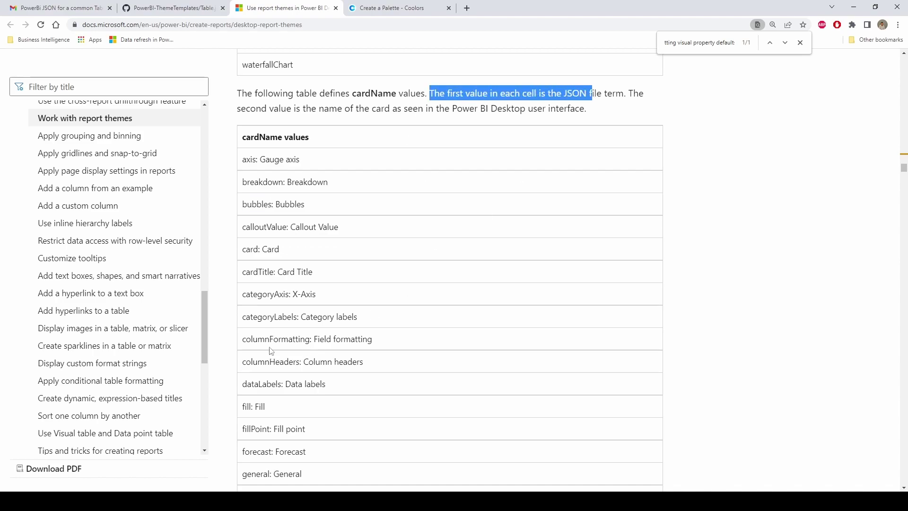
double_click(263, 363)
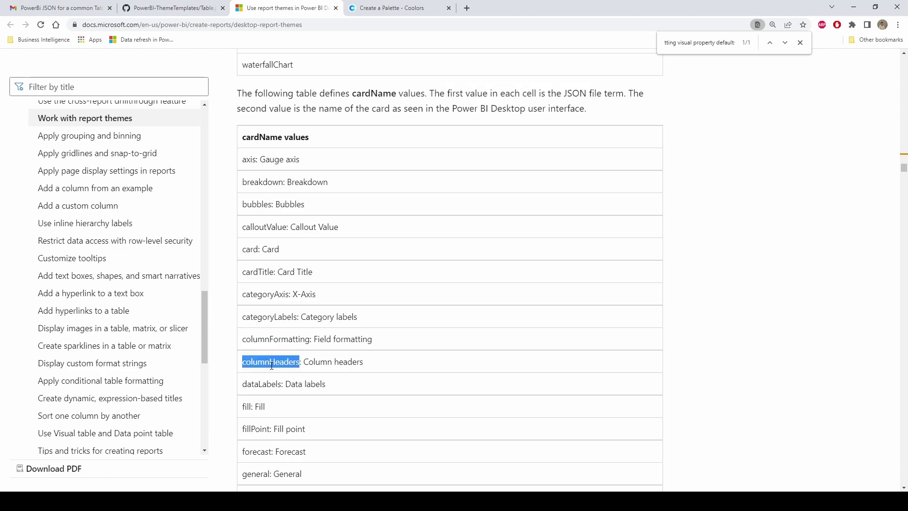
drag(304, 362, 360, 362)
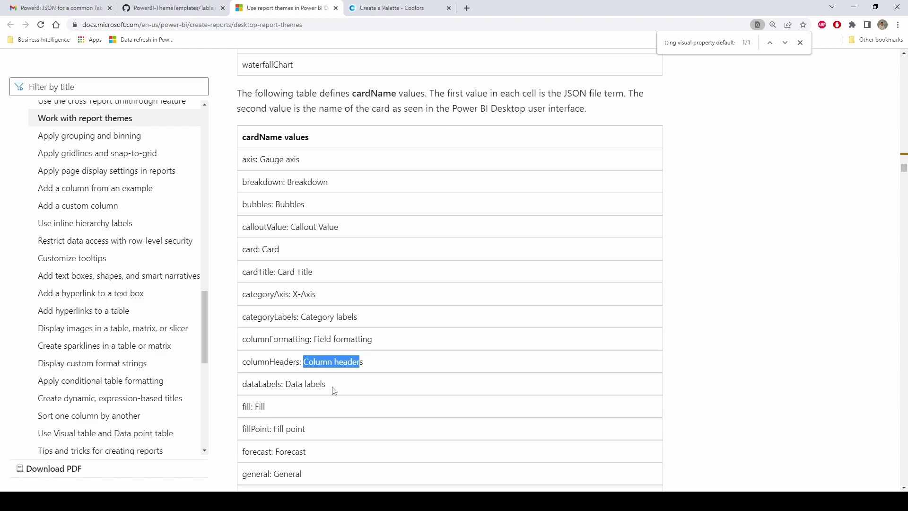
Step: Switch to Power BI Desktop and show the table visual's formatting options to check its Column headers card
key(alt+Tab)
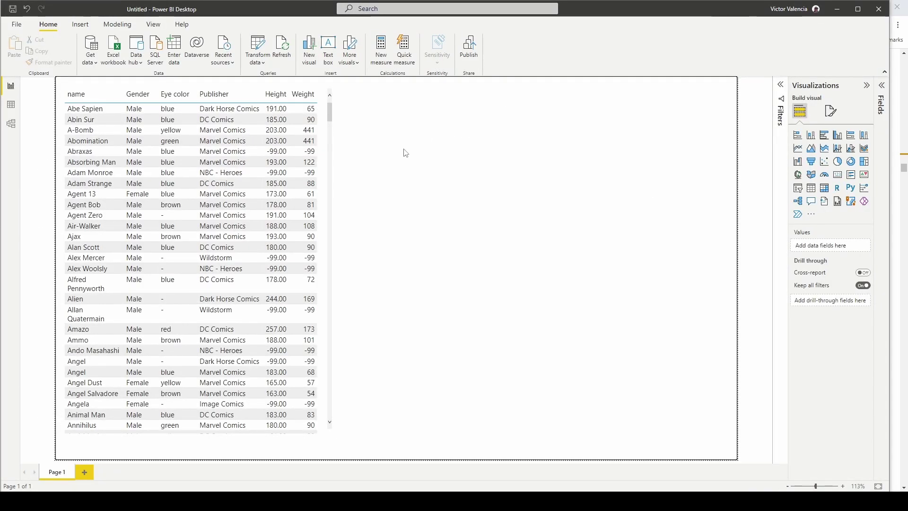
click(337, 151)
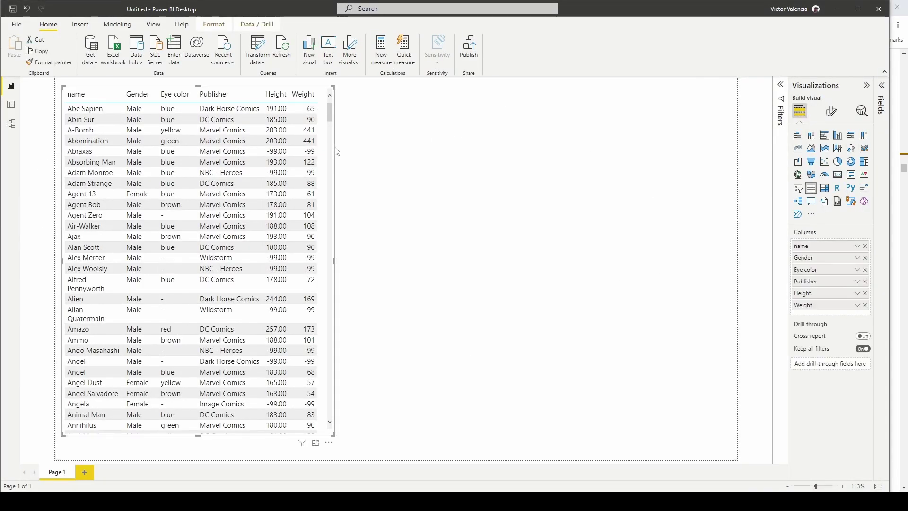
click(833, 116)
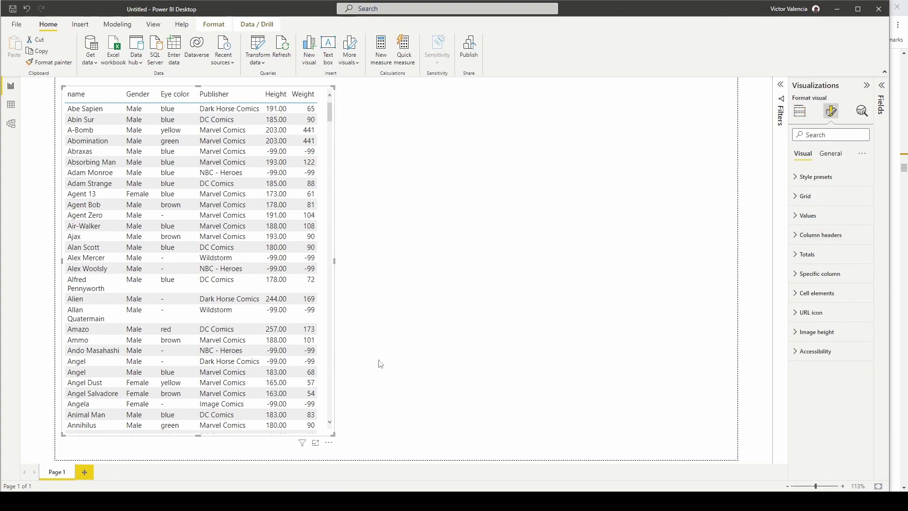
Step: Copy columnHeaders from the browser article's cardName values and paste it over the <cardName> placeholder in DapperDashTheme.json in Notepad++
click(256, 492)
drag(243, 363, 301, 362)
key(ctrl+c)
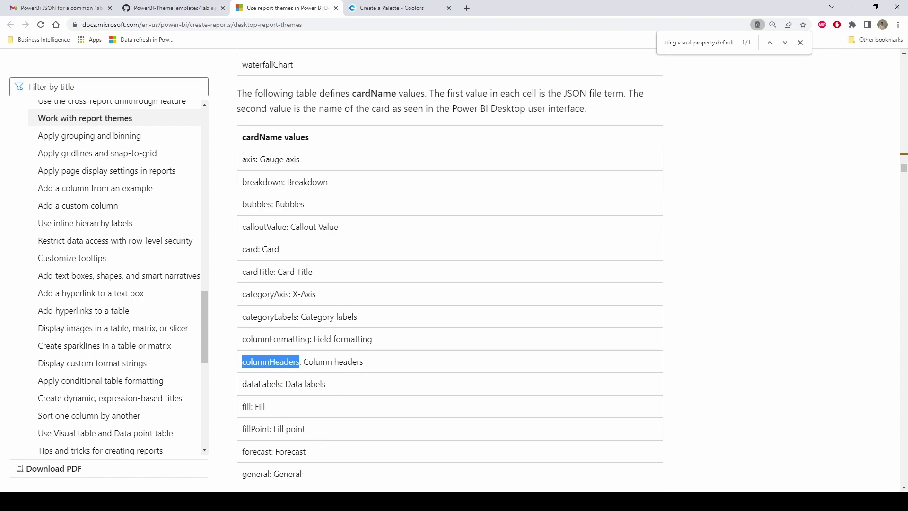
key(alt+Tab)
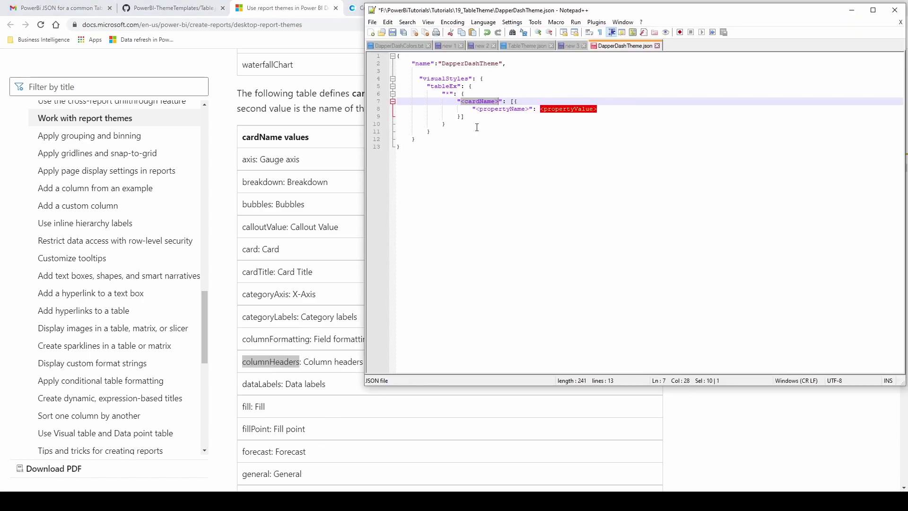
drag(460, 101, 498, 102)
key(ctrl+v)
click(508, 171)
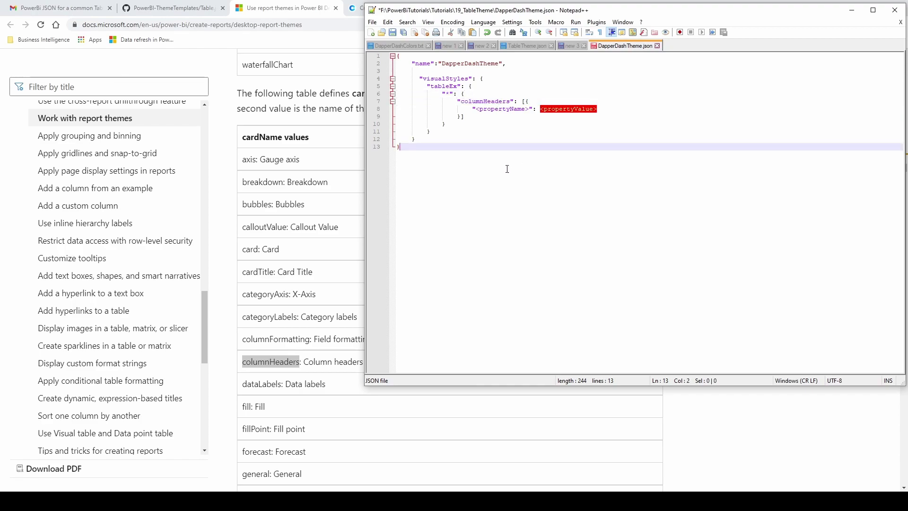
Step: Review the visualStyles, tableEx and columnHeaders levels of DapperDashTheme.json and the remaining property placeholders
double_click(445, 80)
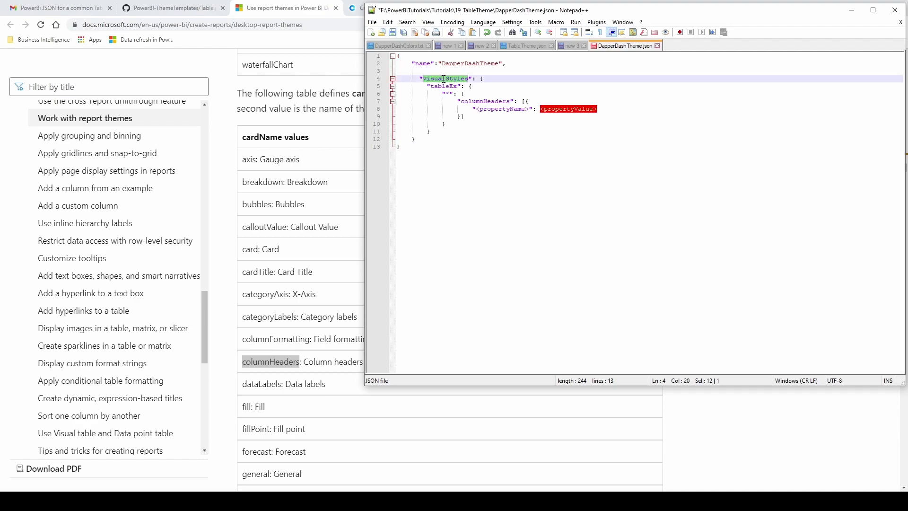
double_click(446, 86)
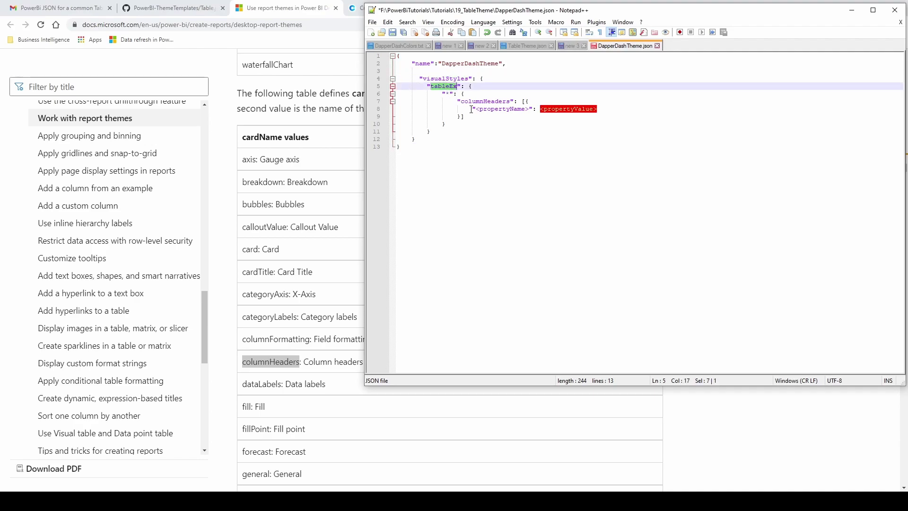
double_click(486, 102)
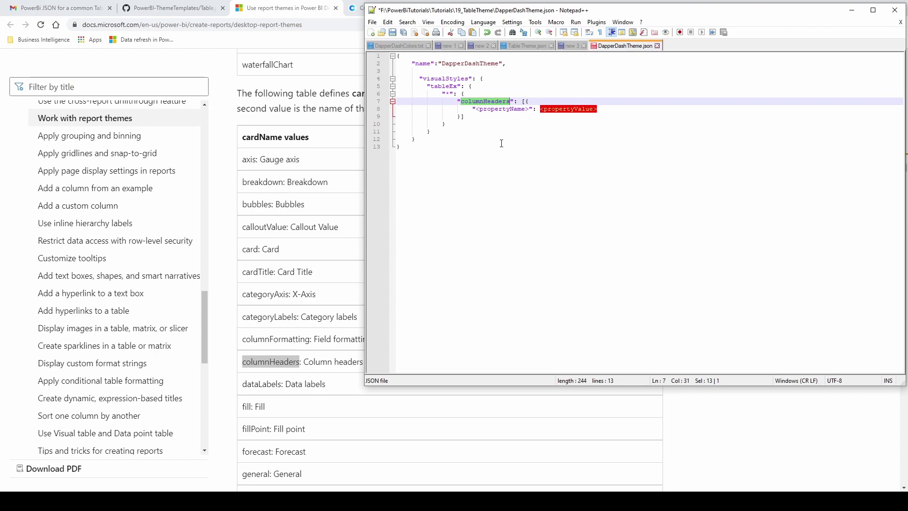
click(501, 143)
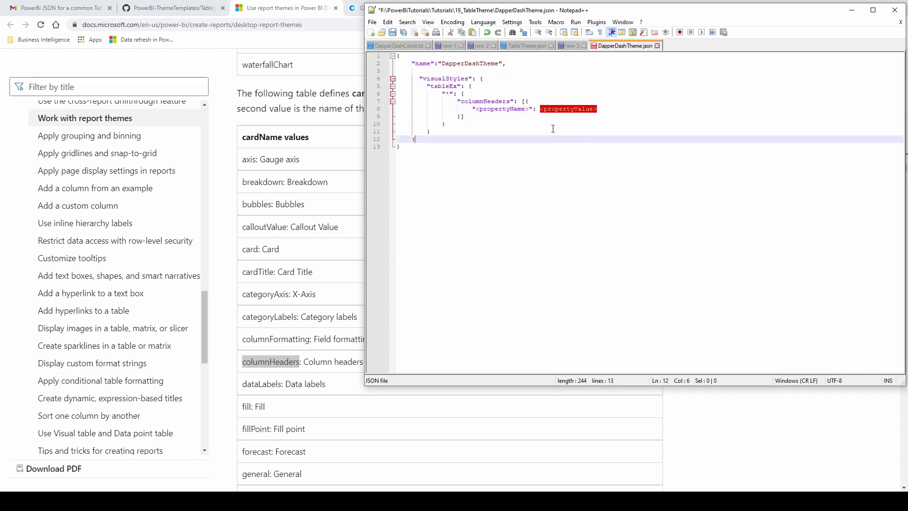
click(598, 170)
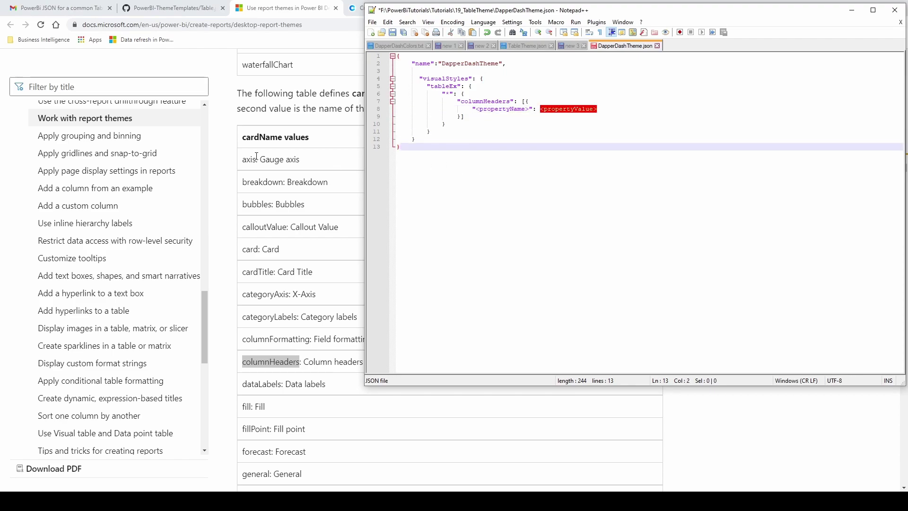
Step: Return to the browser article, copy columnHeaders from the cardName values and search the page for it
click(222, 181)
scroll(400, 244, down, 2)
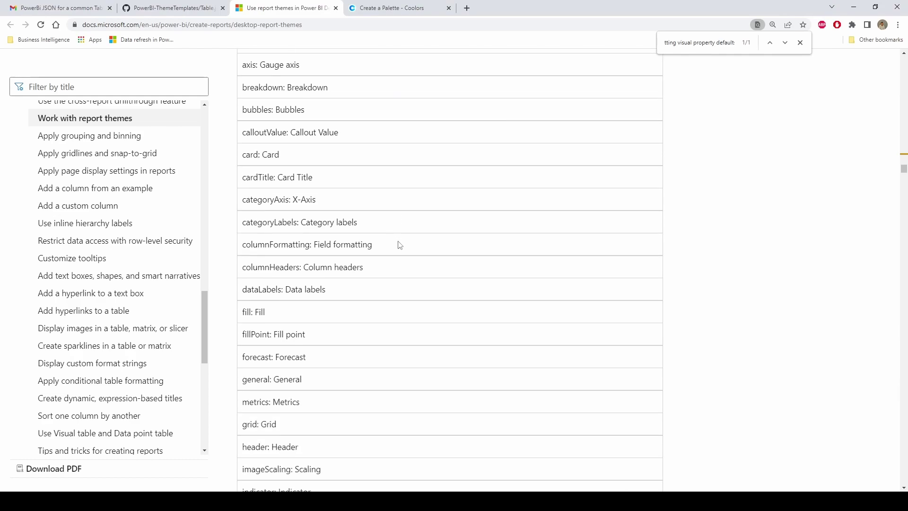
double_click(249, 268)
key(ctrl+c)
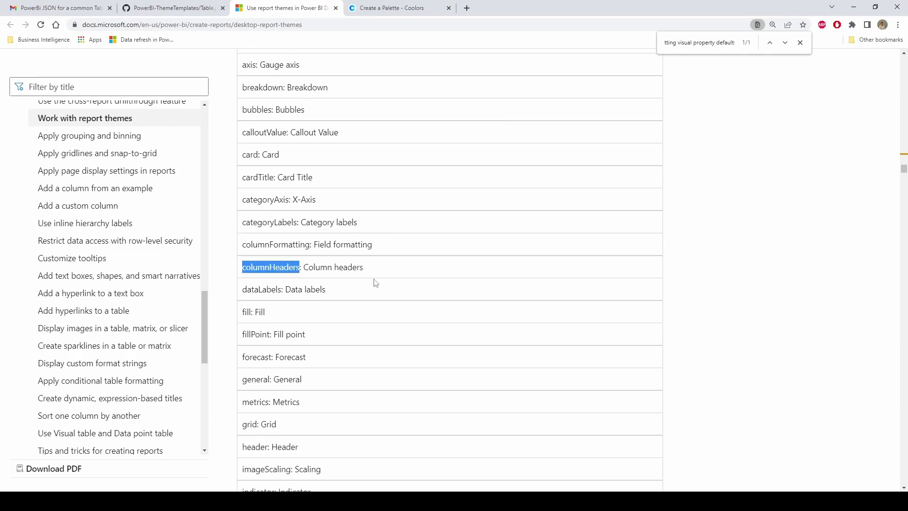
double_click(702, 43)
key(ctrl+a)
key(ctrl+v)
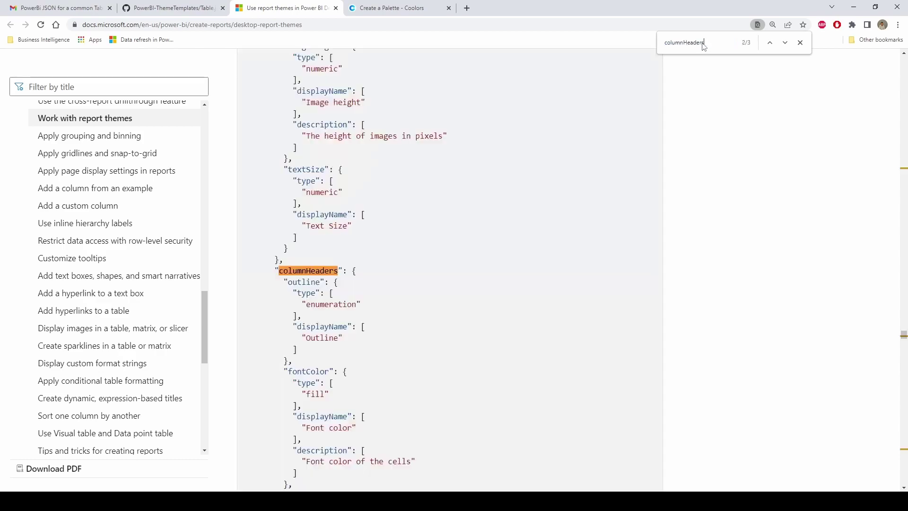
Step: Copy the backColor property name from the article's columnHeaders definition and paste it over the <propertyName> placeholder in DapperDashTheme.json in Notepad++
scroll(309, 204, down, 2)
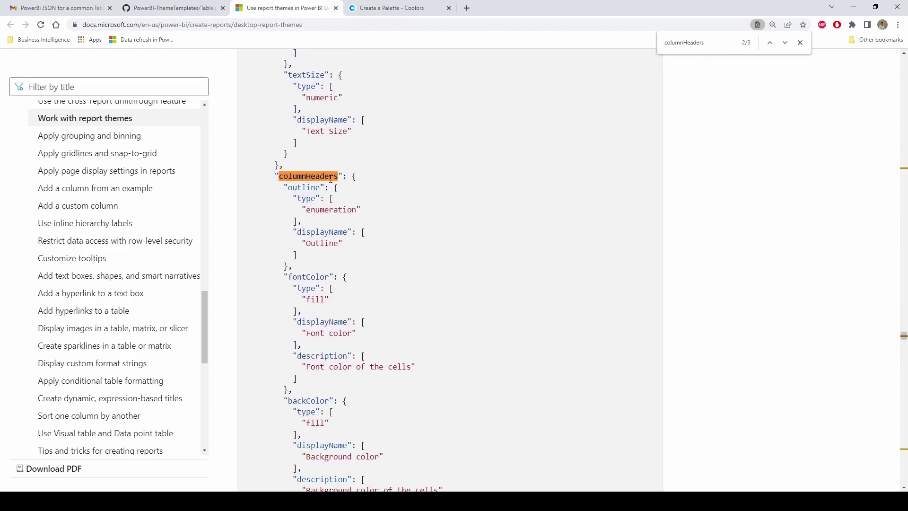
scroll(330, 179, down, 1)
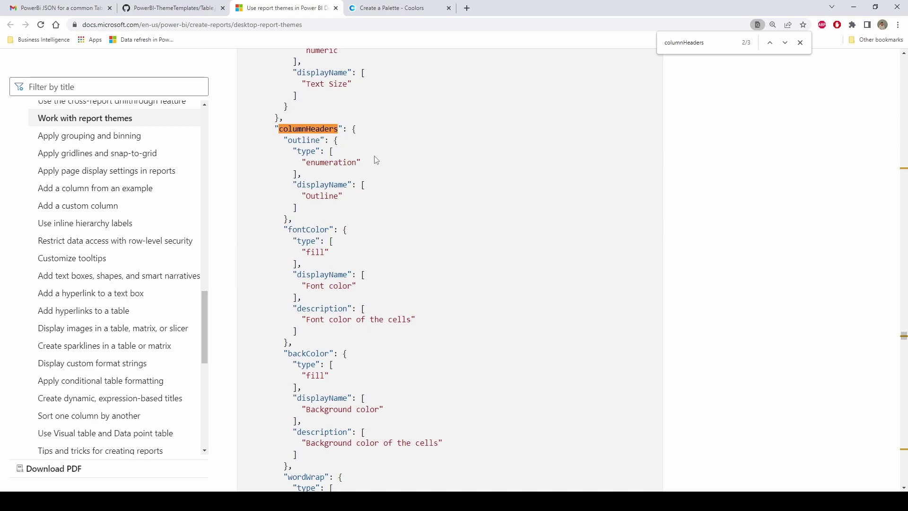
drag(304, 409, 383, 412)
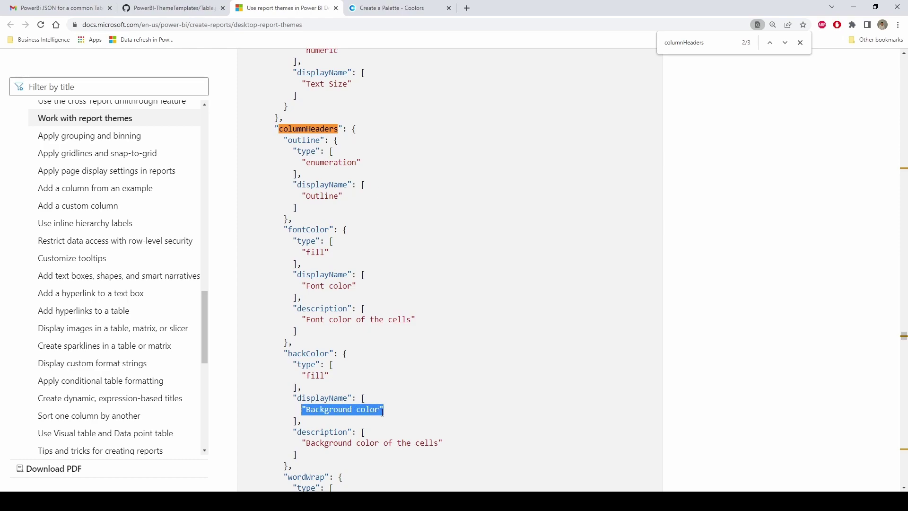
double_click(320, 400)
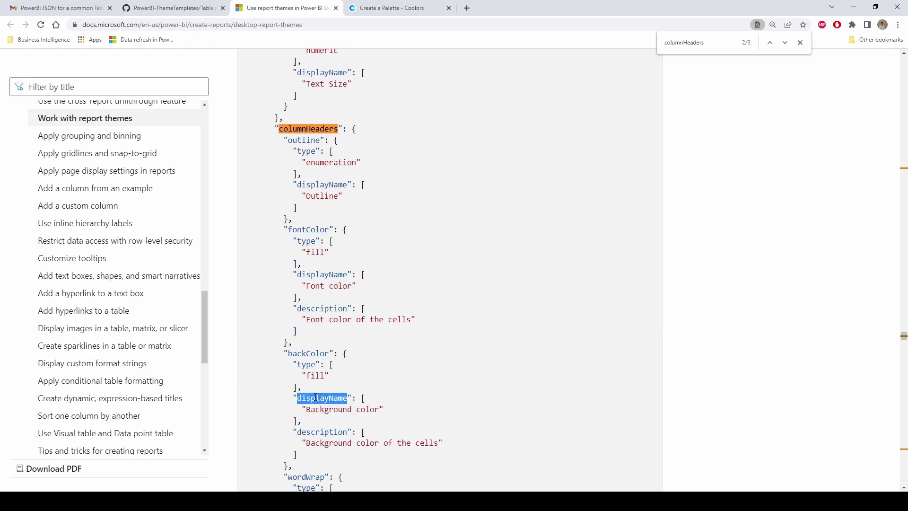
double_click(306, 354)
key(ctrl+c)
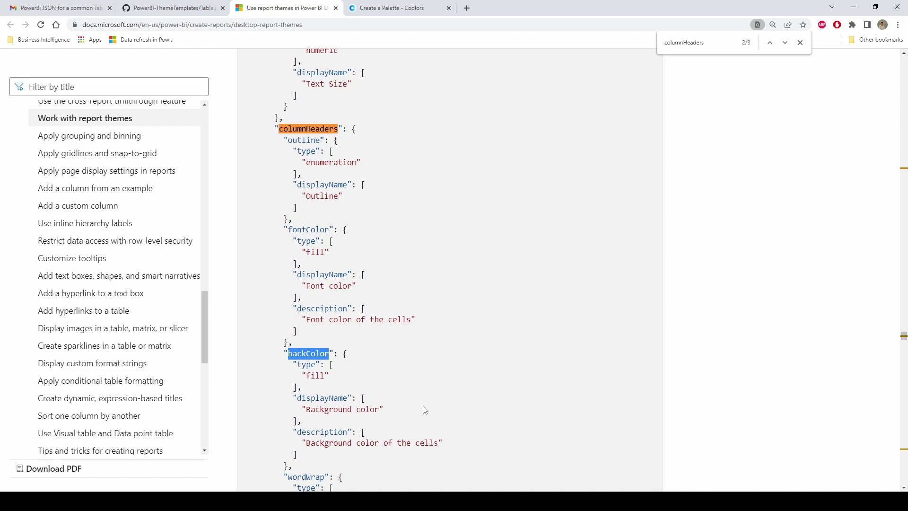
key(alt+Tab)
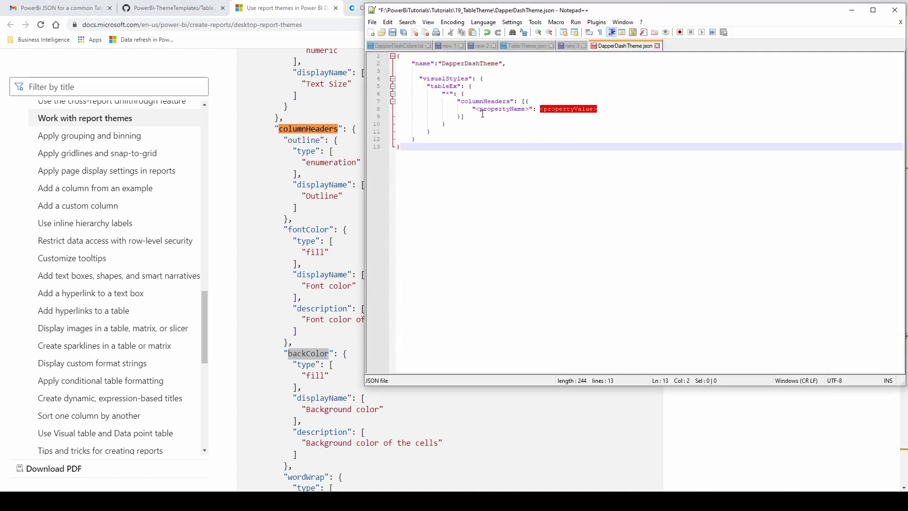
drag(476, 108, 529, 109)
key(ctrl+v)
click(536, 139)
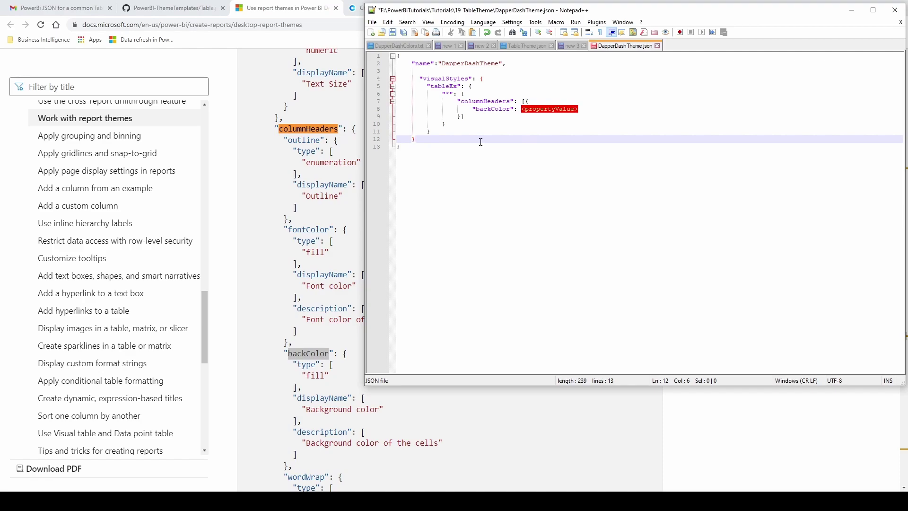
Step: Find the color format under the article's "Properties within each card" heading and copy { "solid": { "color": "#FFFFFF" } }
drag(904, 63, 904, 63)
scroll(739, 182, down, 20)
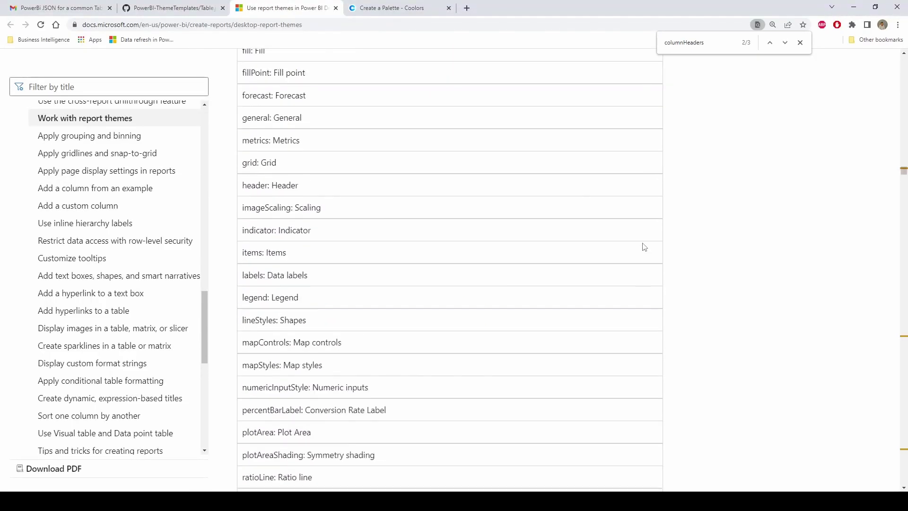
scroll(646, 246, down, 5)
scroll(647, 241, up, 1)
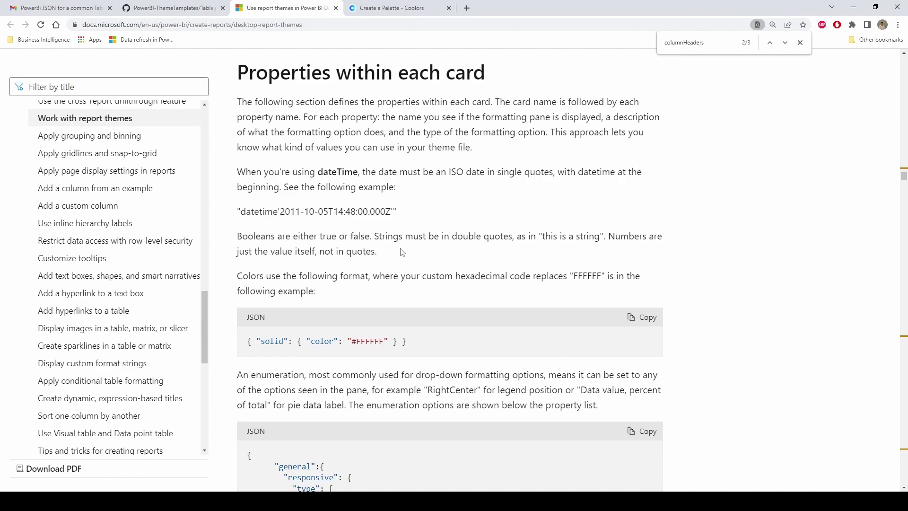
drag(240, 276, 599, 280)
click(413, 356)
double_click(362, 341)
click(240, 345)
drag(248, 343, 411, 344)
key(ctrl+c)
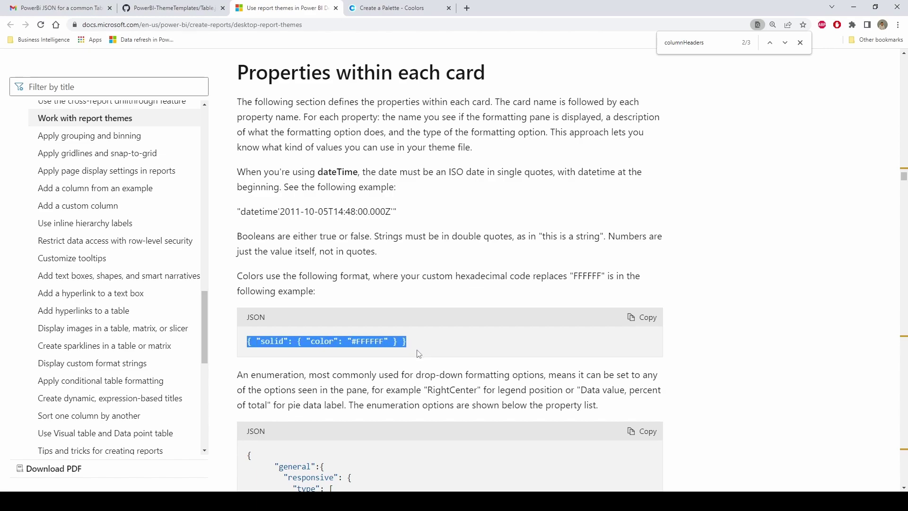
Step: Switch to Notepad++ and paste the copied color object over the <propertyValue> placeholder of backColor in DapperDashTheme.json
key(alt+Tab)
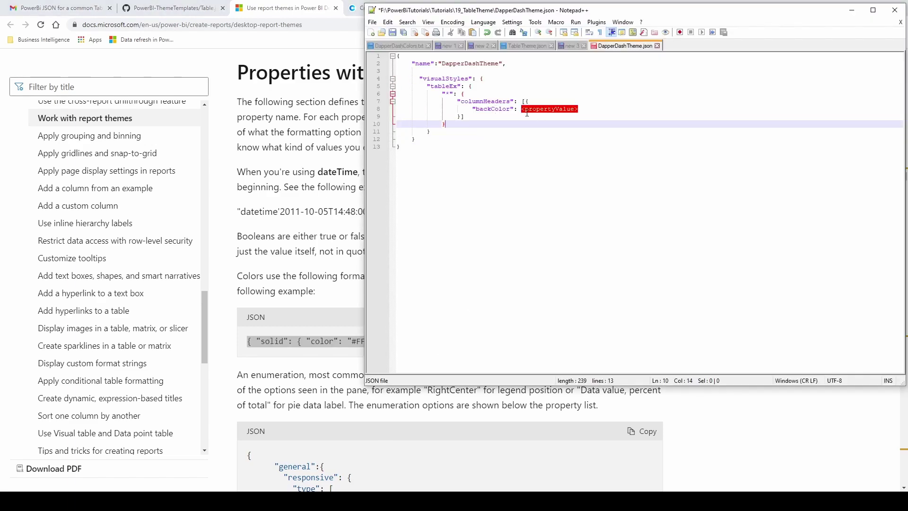
drag(522, 109, 581, 109)
key(ctrl+v)
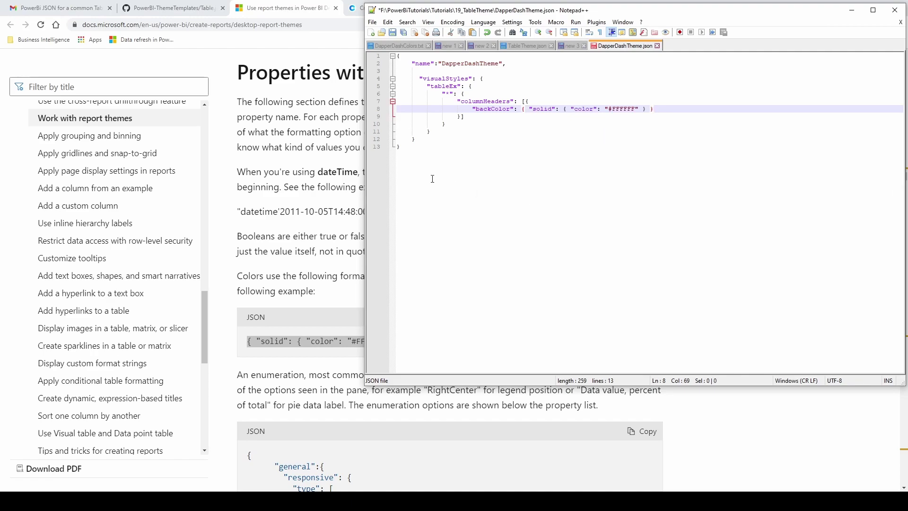
Step: Switch to the Coolors page in the browser, generate new palettes and copy the light green color 6EEB83
click(332, 167)
click(397, 8)
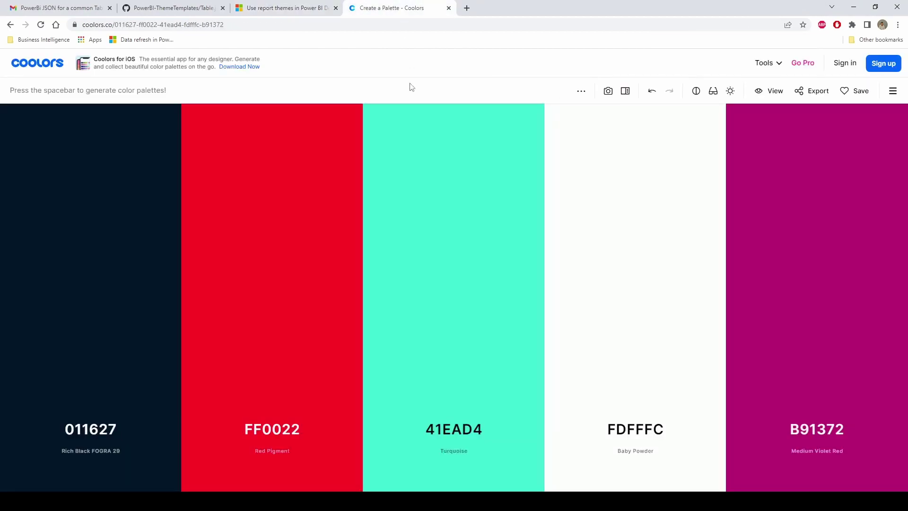
key(space)
key(space)
key(space)
key(space)
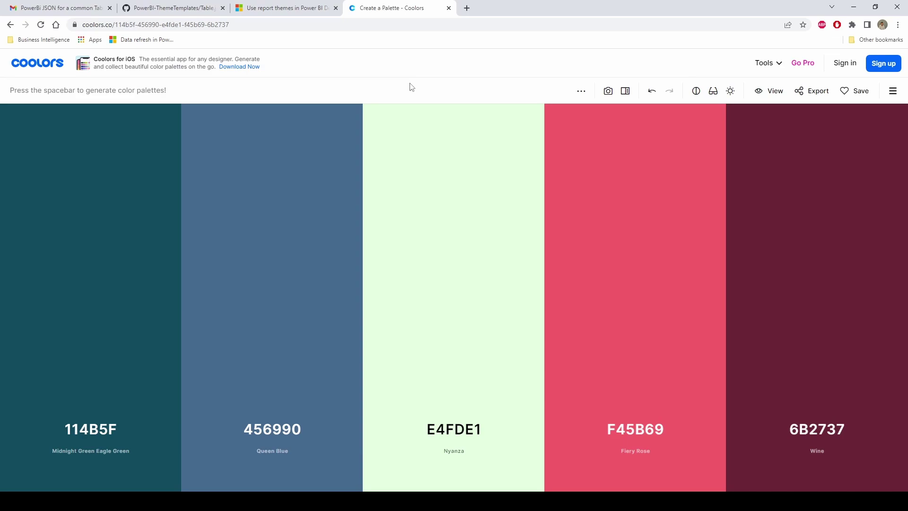
key(space)
key(space)
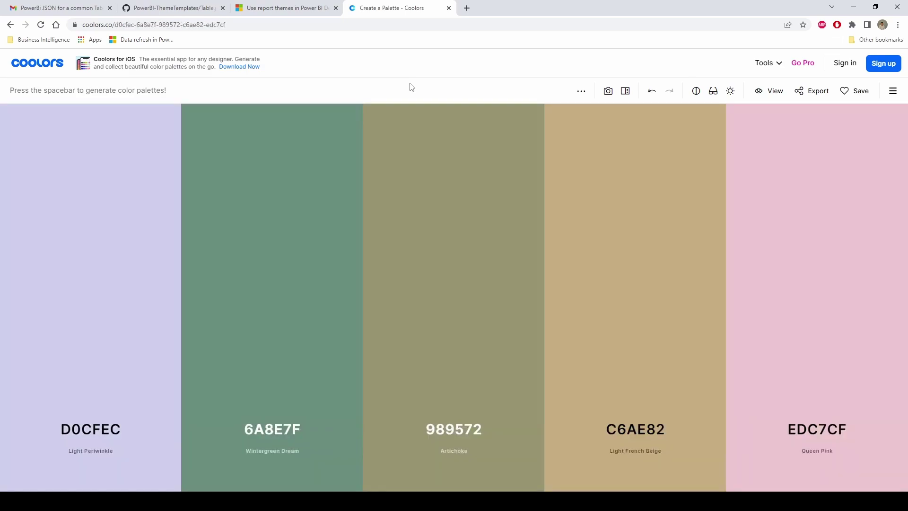
key(space)
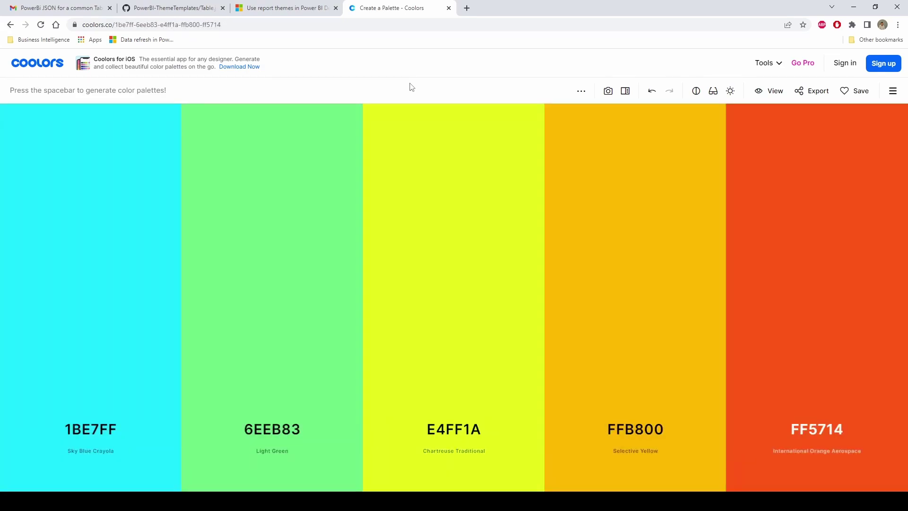
mouse_move(272, 387)
click(274, 374)
Step: In Notepad++, replace the backColor hex code with #6EEB83 and save DapperDashTheme.json
key(alt+Tab)
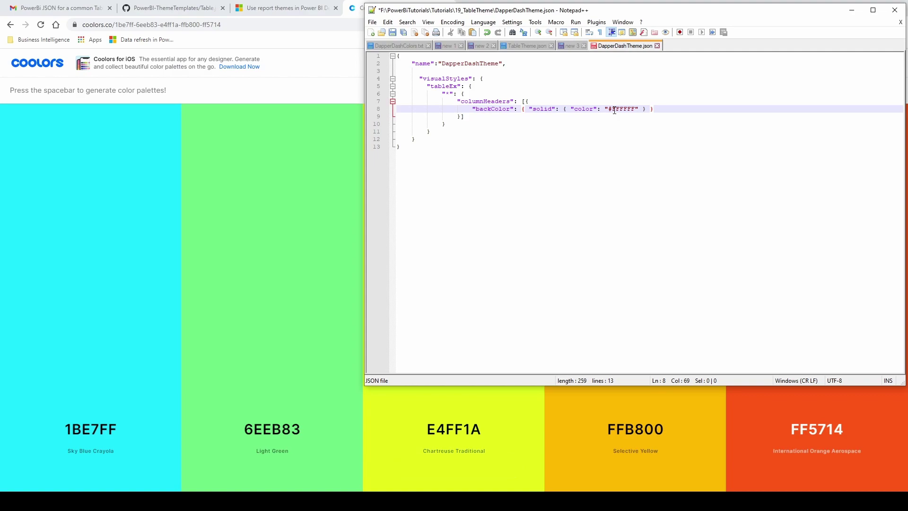
drag(613, 110, 635, 107)
key(ctrl+v)
key(ctrl+s)
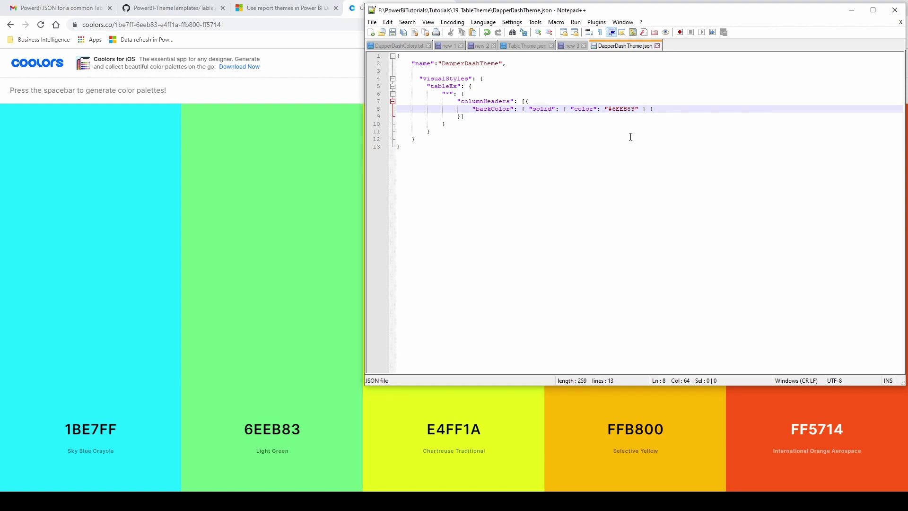
Step: Switch to Power BI Desktop, import DapperDashTheme.json as the report theme and dismiss the import message
key(alt+Tab)
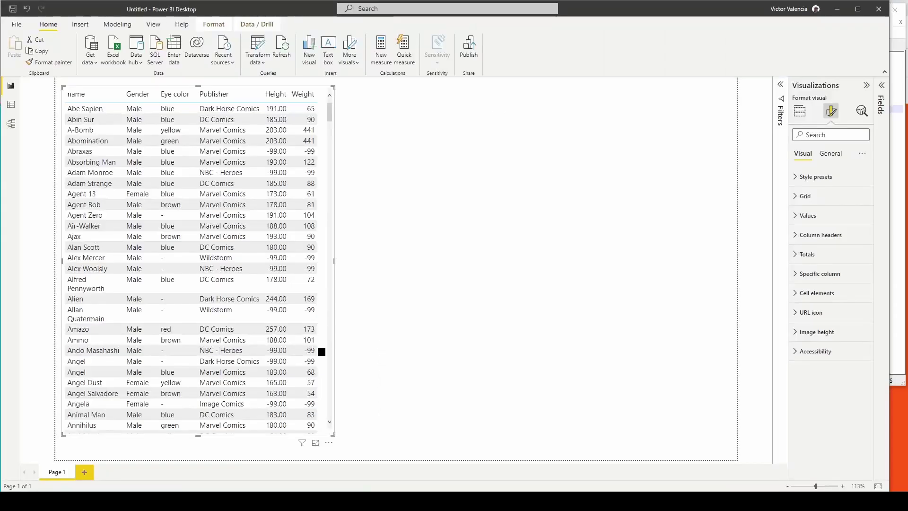
click(408, 180)
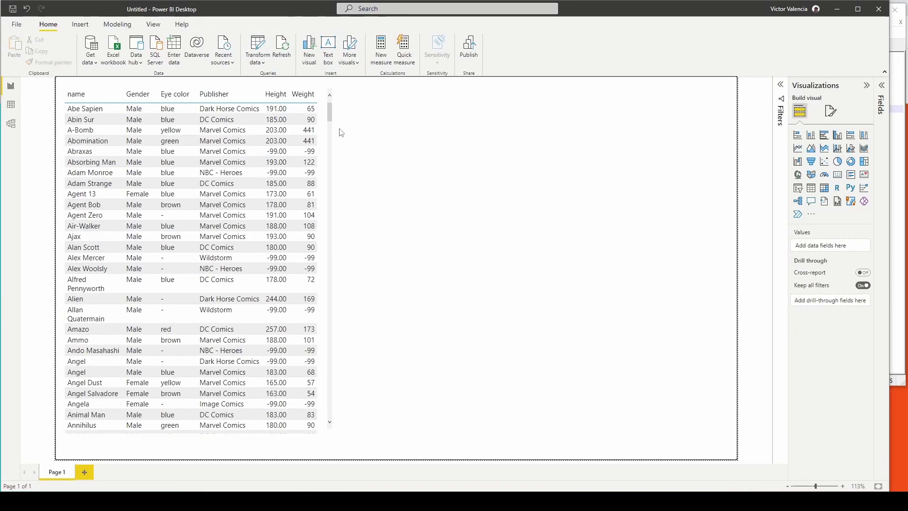
click(153, 24)
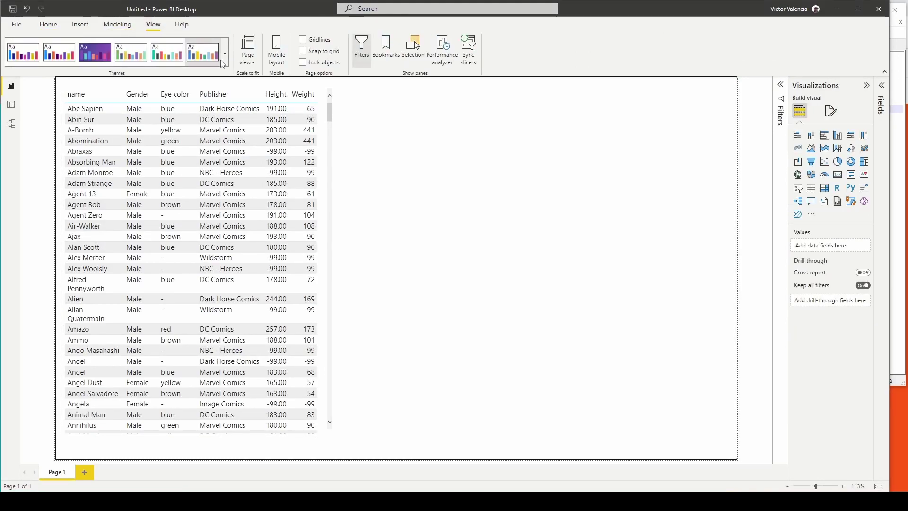
click(225, 53)
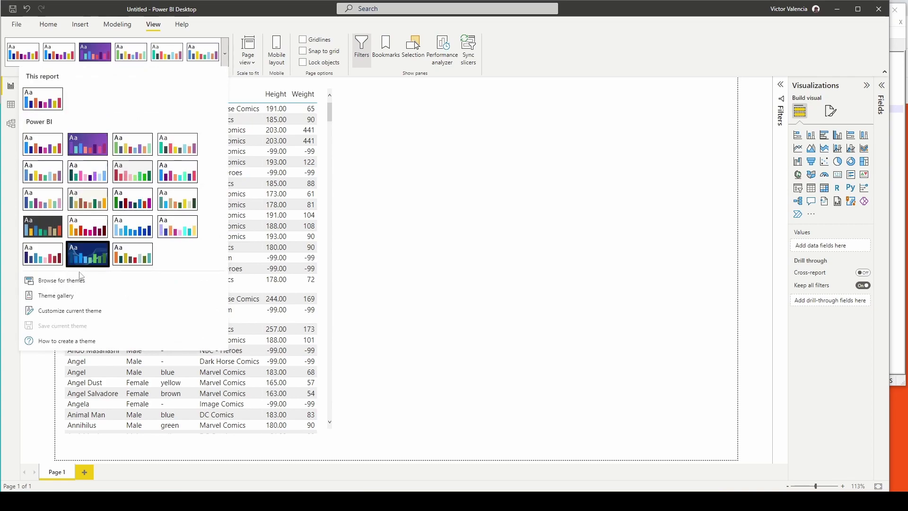
click(62, 281)
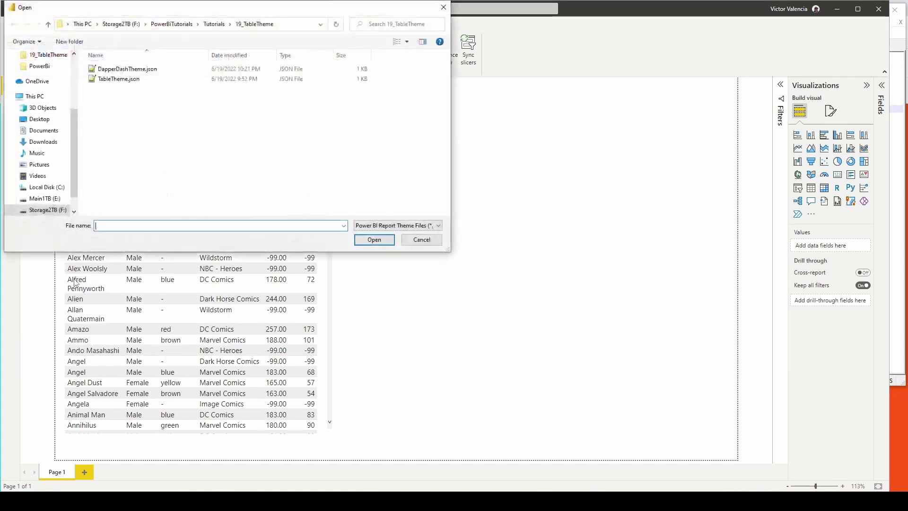
click(150, 72)
click(374, 240)
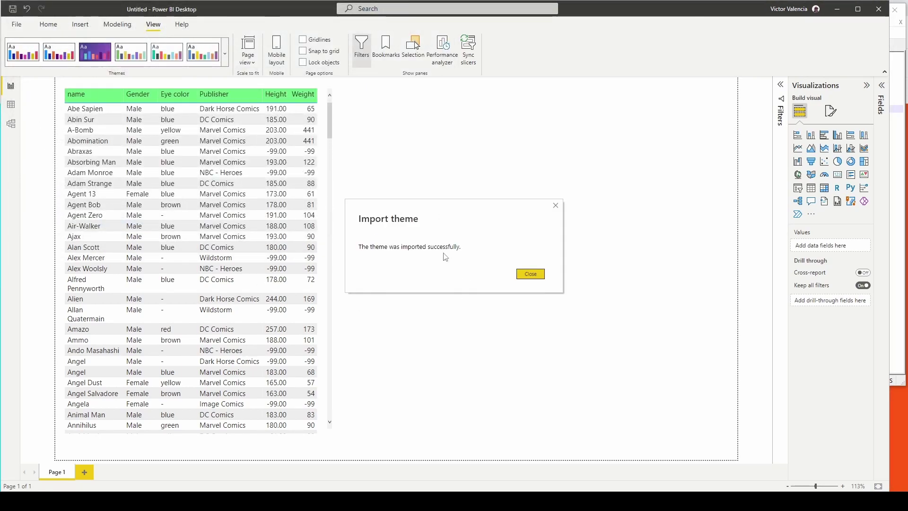
click(530, 274)
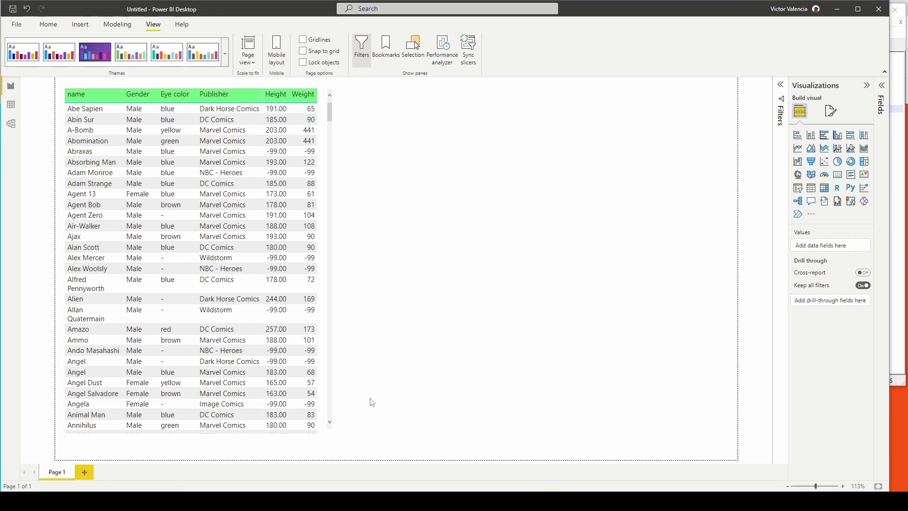
Step: Generate another Coolors palette in the browser, copy 404E4D and paste it over the backColor hex code in DapperDashTheme.json in Notepad++
key(alt+Tab)
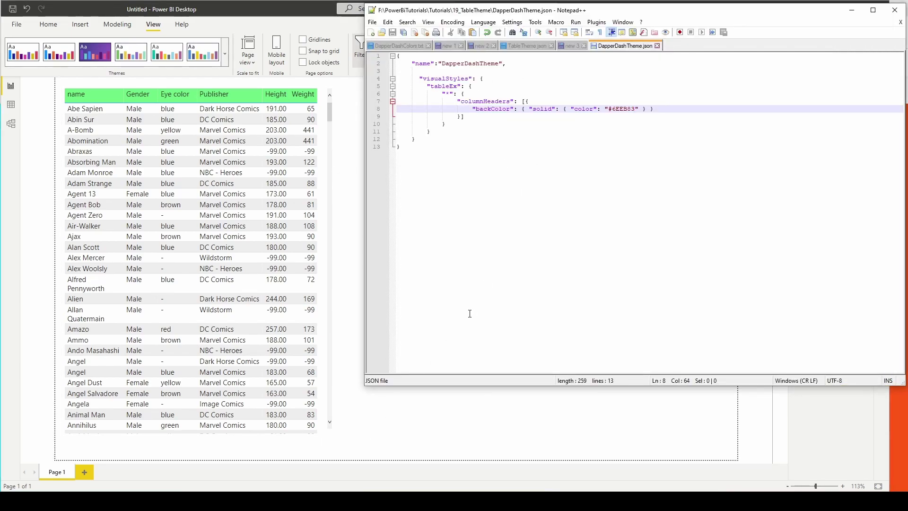
key(alt+Tab)
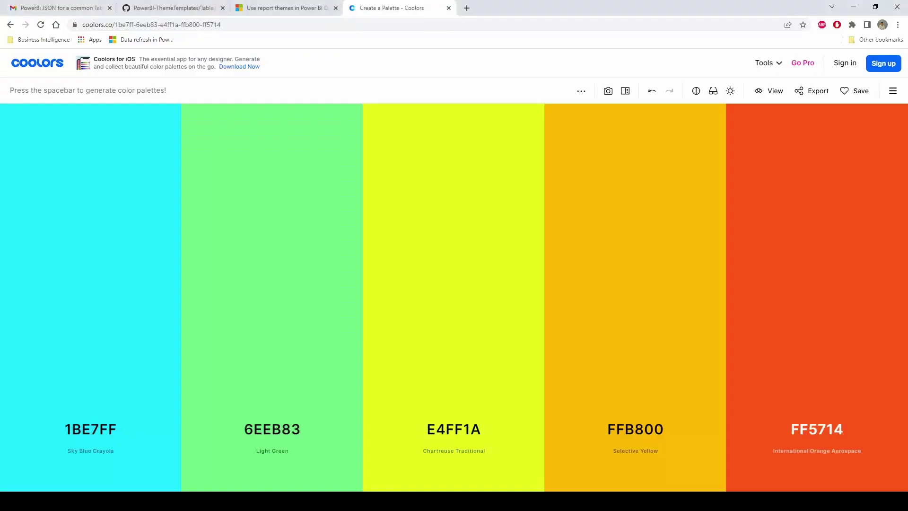
key(space)
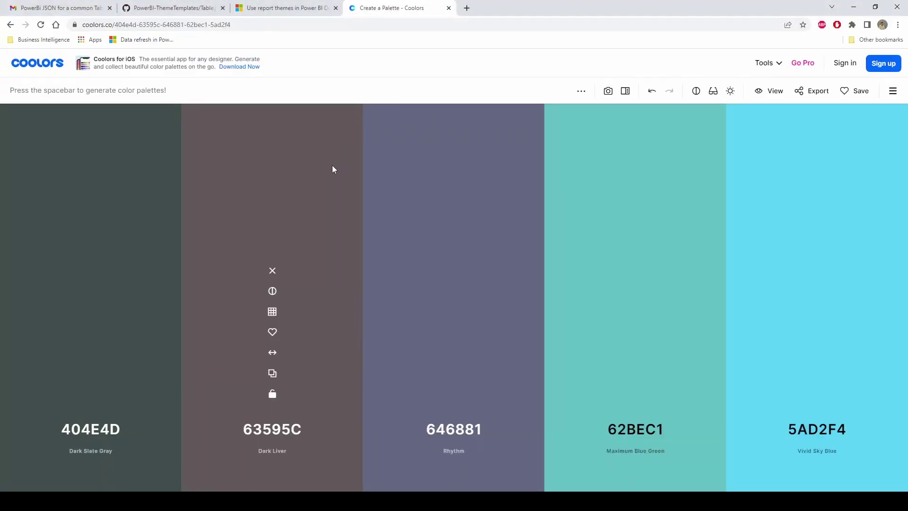
click(91, 373)
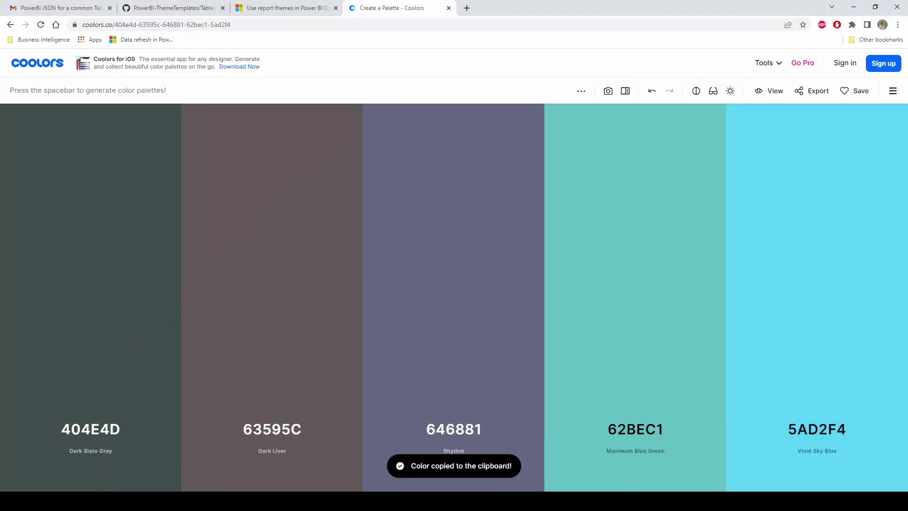
key(alt+Tab)
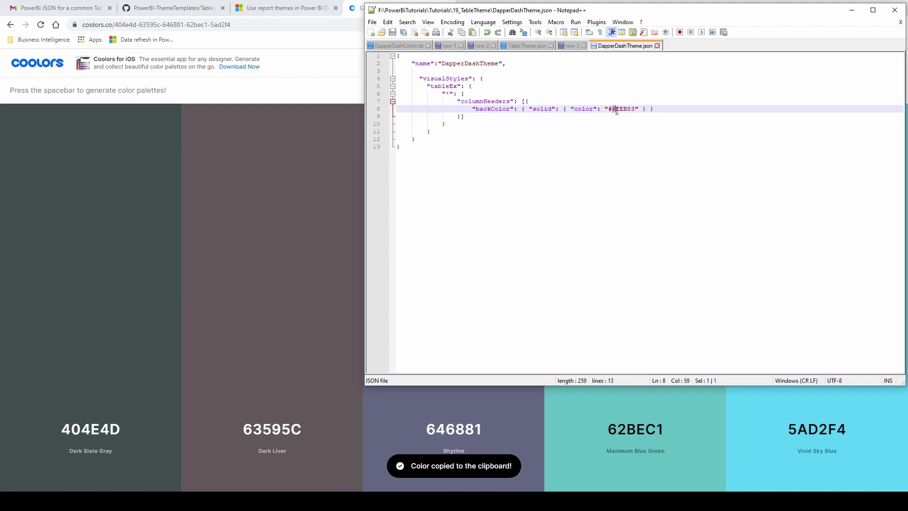
drag(613, 109, 635, 110)
key(ctrl+v)
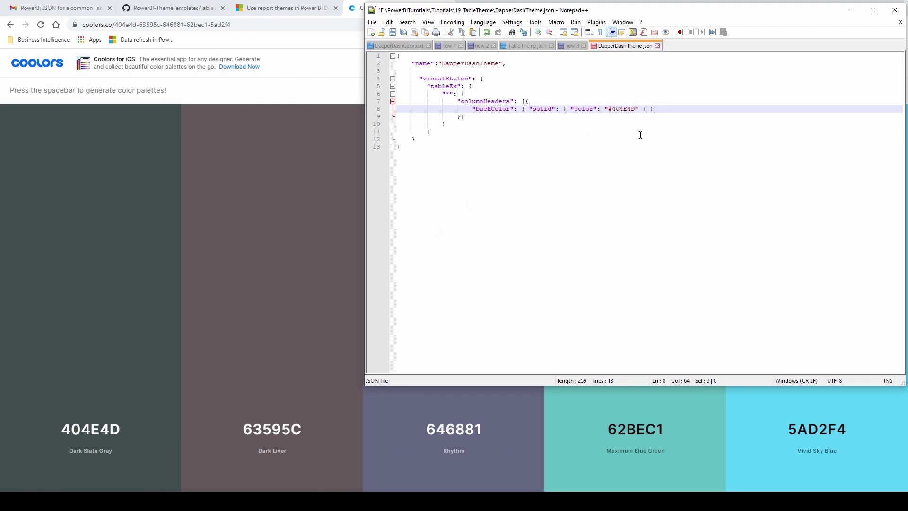
Step: Add a "fontColor" property below backColor in columnHeaders, separated by a comma and reusing a copy of backColor's solid color object
click(665, 108)
drag(468, 109, 671, 109)
click(672, 108)
double_click(483, 102)
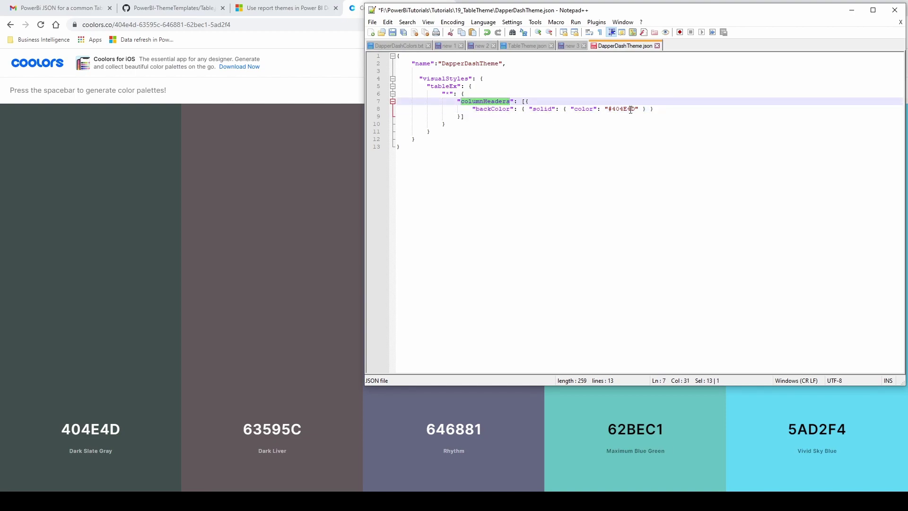
click(662, 110)
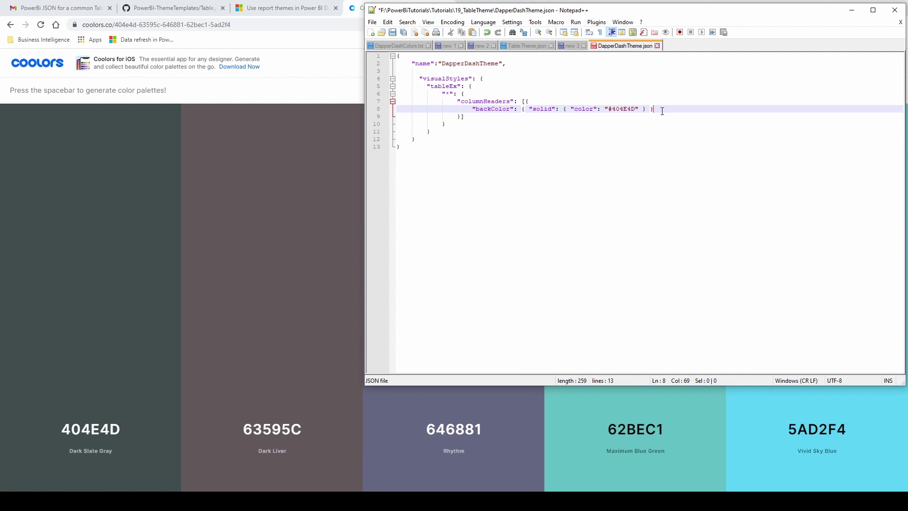
text(,)
key(Return)
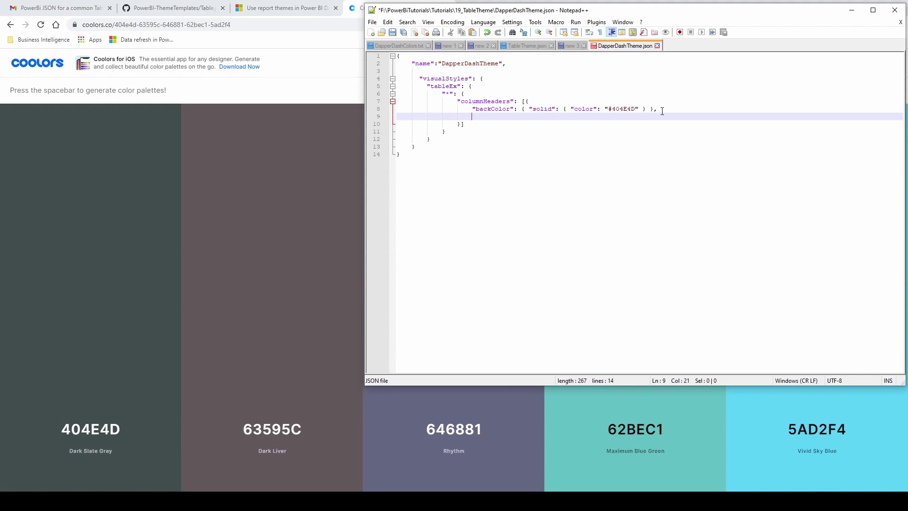
text("fontColor":)
drag(521, 108, 654, 110)
key(ctrl+c)
click(536, 118)
key(ctrl+v)
Step: Set the fontColor hex code to #FFFFFF and save DapperDashTheme.json
drag(614, 119, 634, 119)
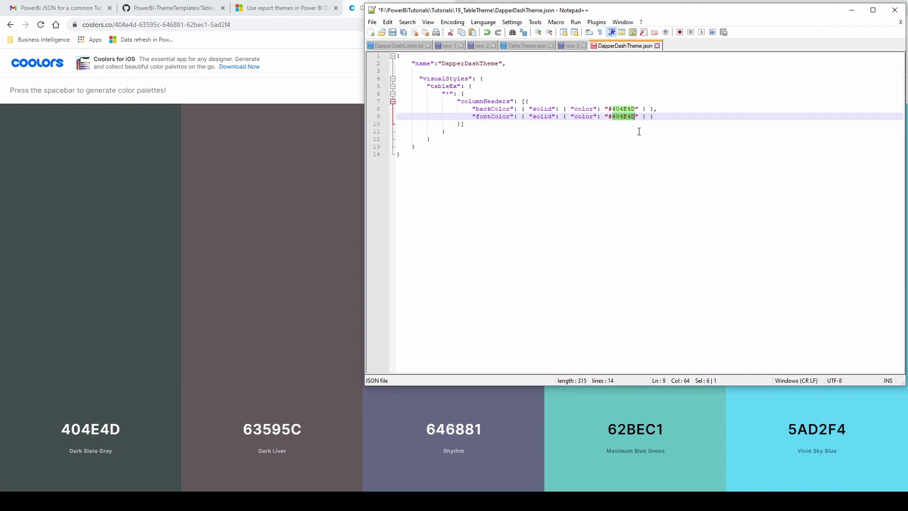
key(alt+Tab)
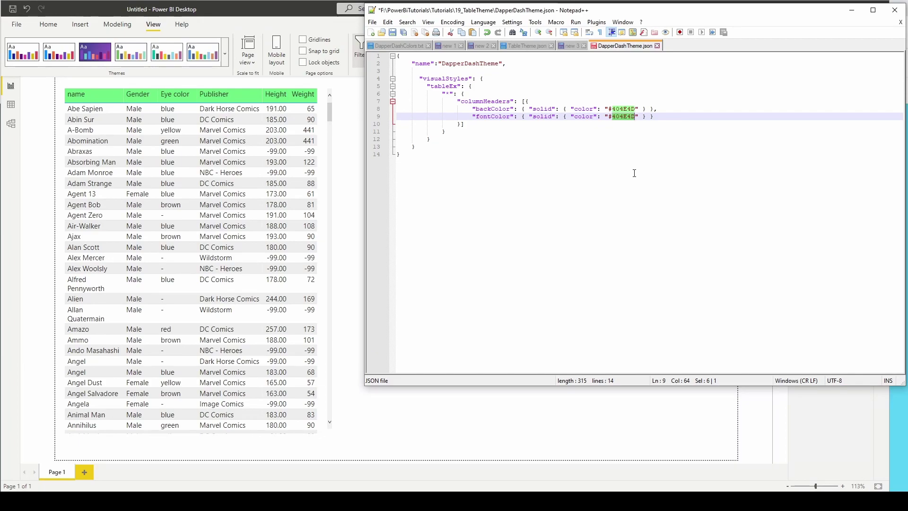
text(FFFFFF)
key(ctrl+s)
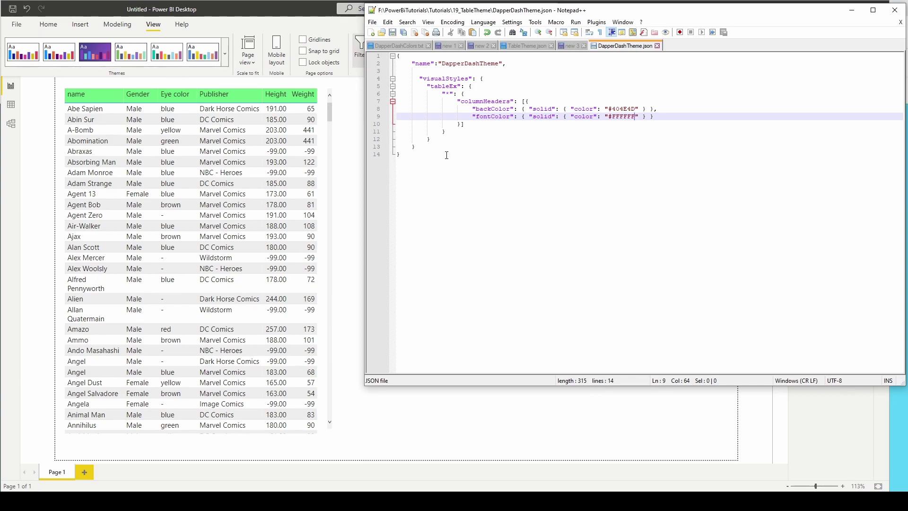
Step: Import the saved DapperDashTheme.json into the Power BI Desktop report again to apply its backColor and fontColor header settings
click(350, 157)
click(226, 55)
click(176, 130)
click(226, 56)
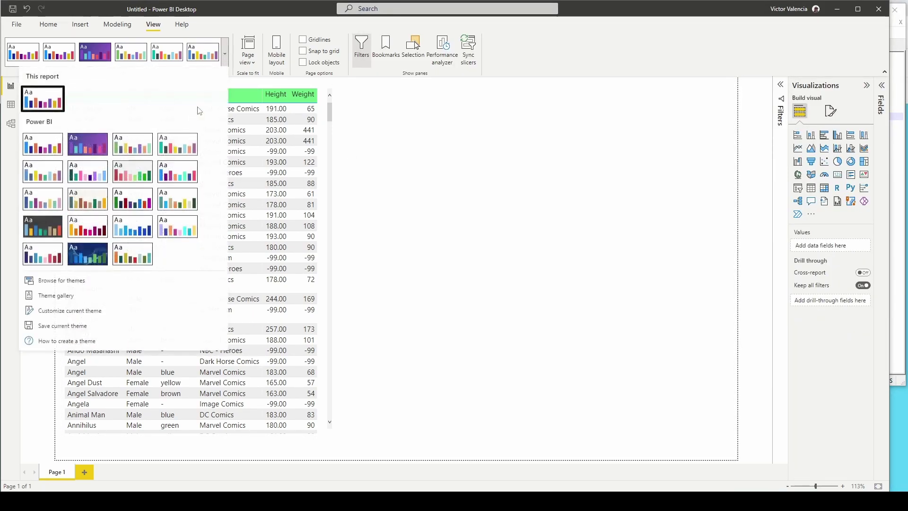
click(62, 281)
click(142, 71)
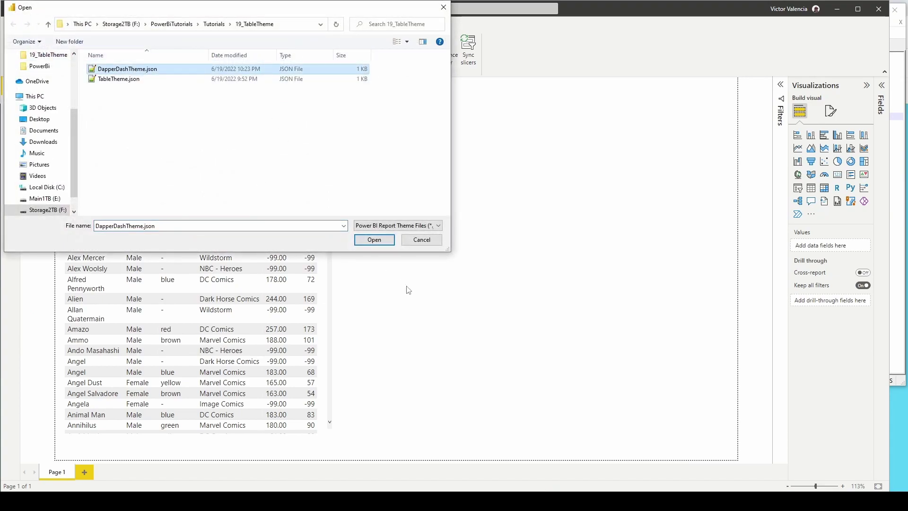
click(376, 240)
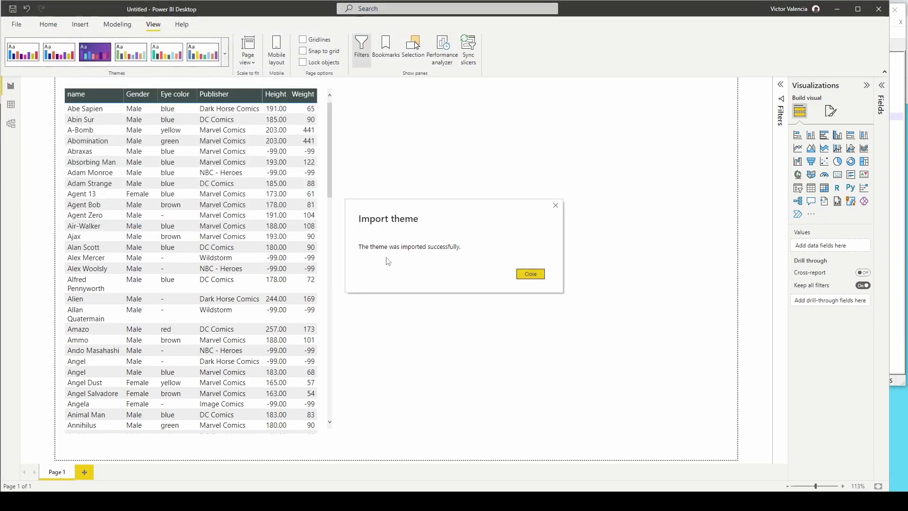
click(530, 273)
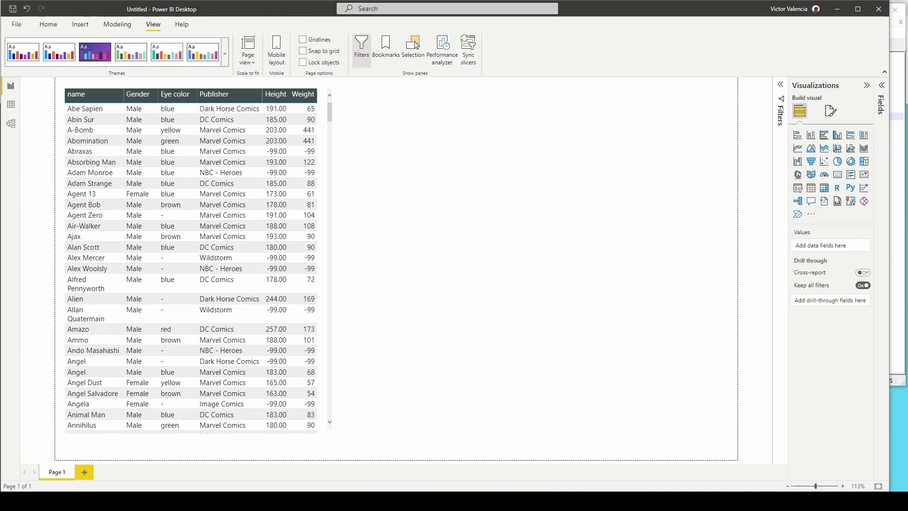
Step: In DapperDashTheme.json in Notepad++, add an "alignment" property with the value "Center" below fontColor in columnHeaders
key(alt+Tab)
click(665, 120)
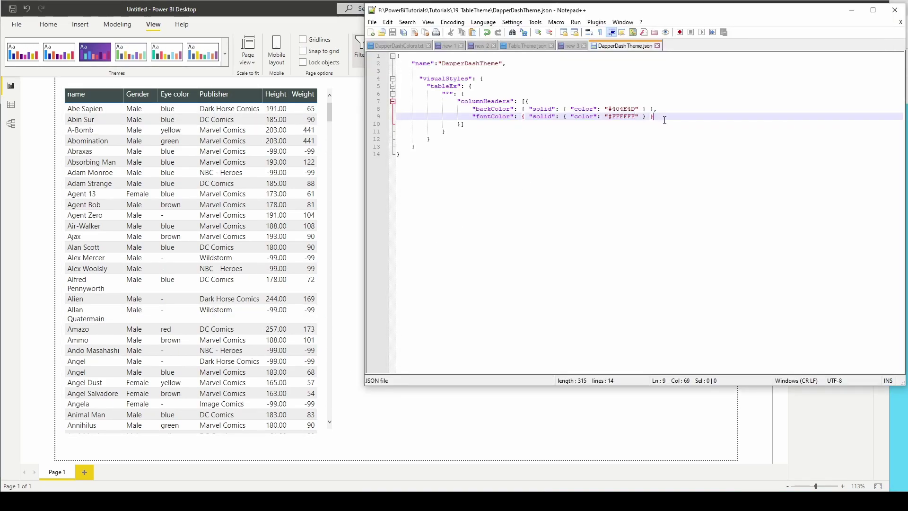
text(,)
key(Return)
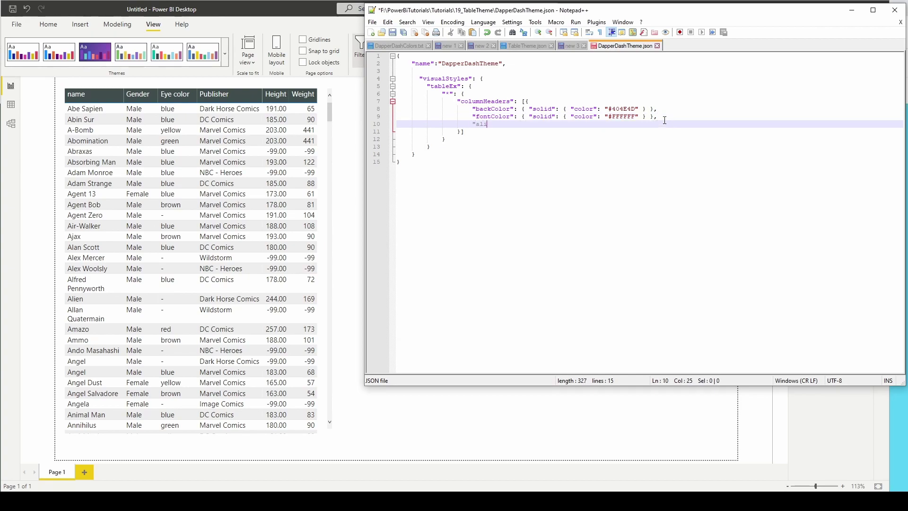
key(BackSpace)
text(ent": "Center",)
key(Return)
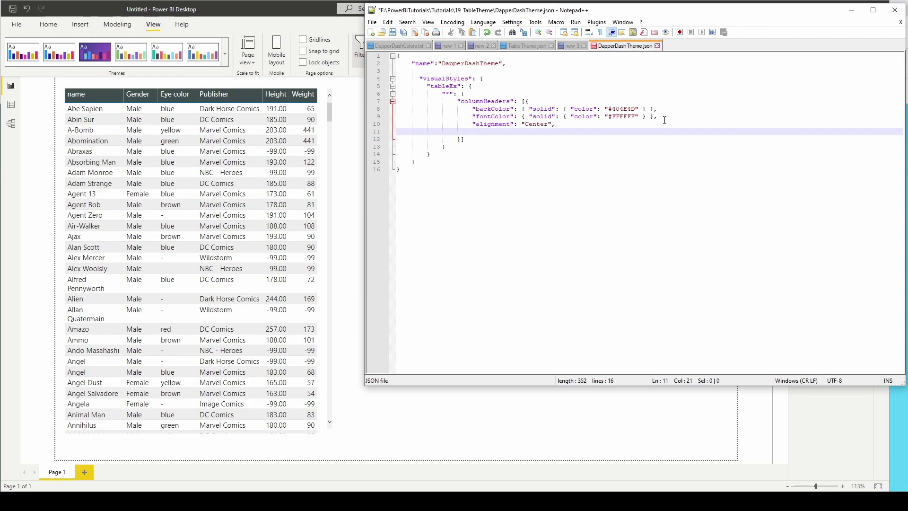
Step: Add "fontFamily": "Segoe UI Bold" and "fontSize": 14 below alignment in columnHeaders and save the theme file
text("fontE)
text(amily": "Segoe UI Bold",)
key(Return)
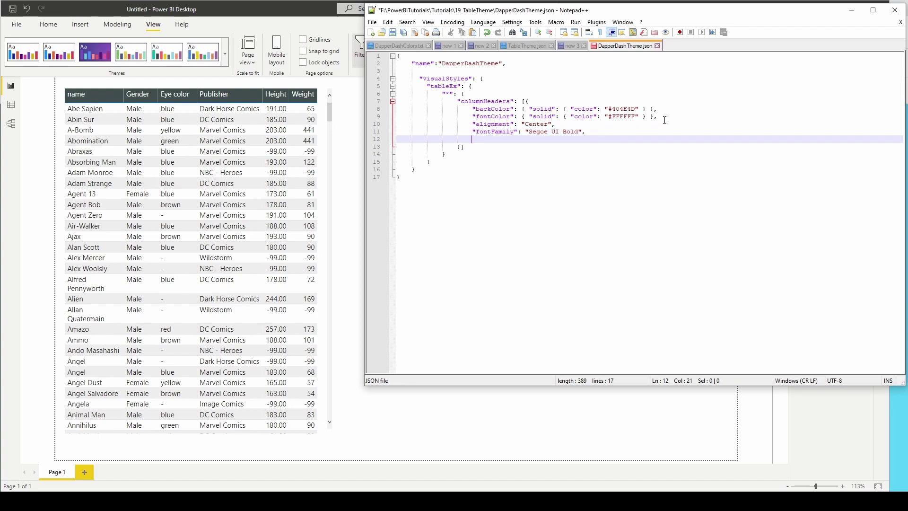
text("font)
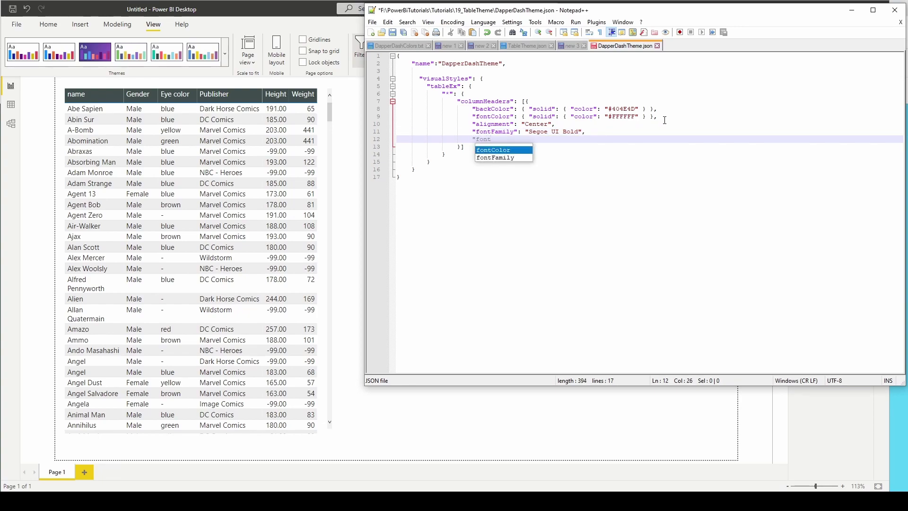
text(Size": )
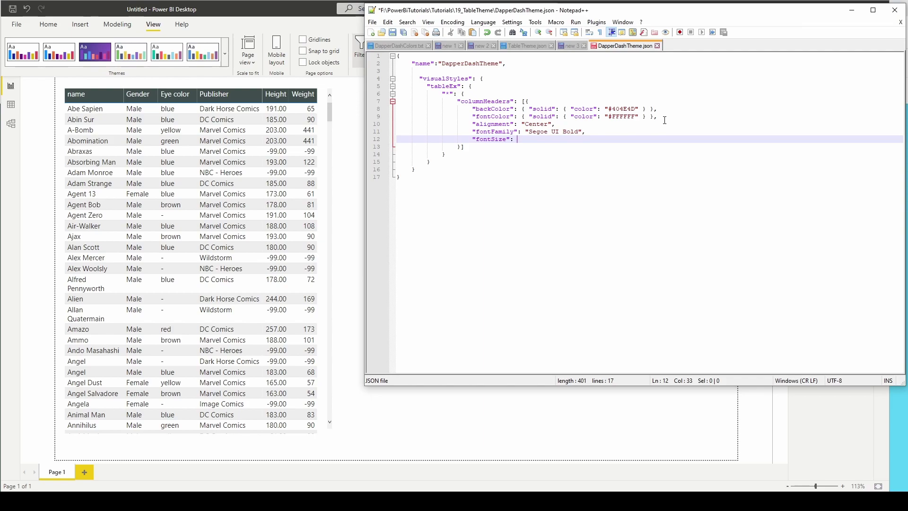
text(14)
key(ctrl+s)
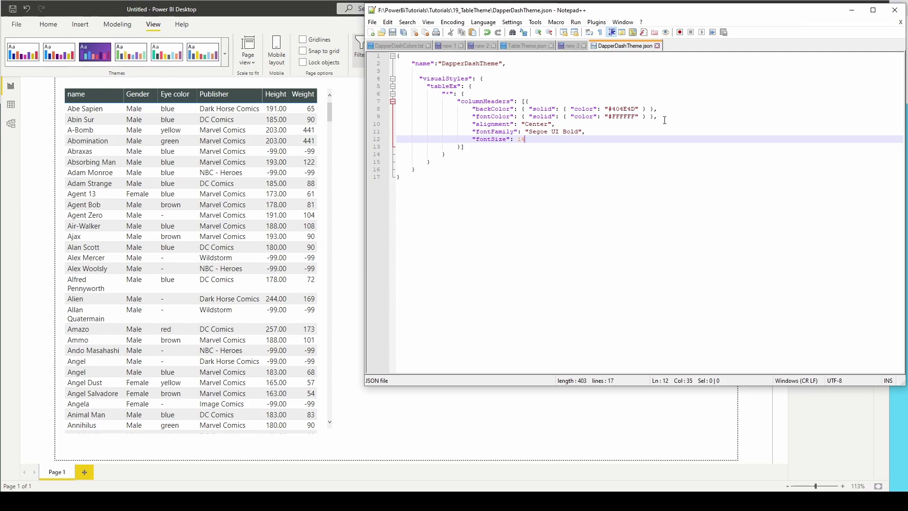
Step: Switch to Power BI Desktop and import DapperDashTheme.json to apply its header alignment, font family and font size
click(349, 143)
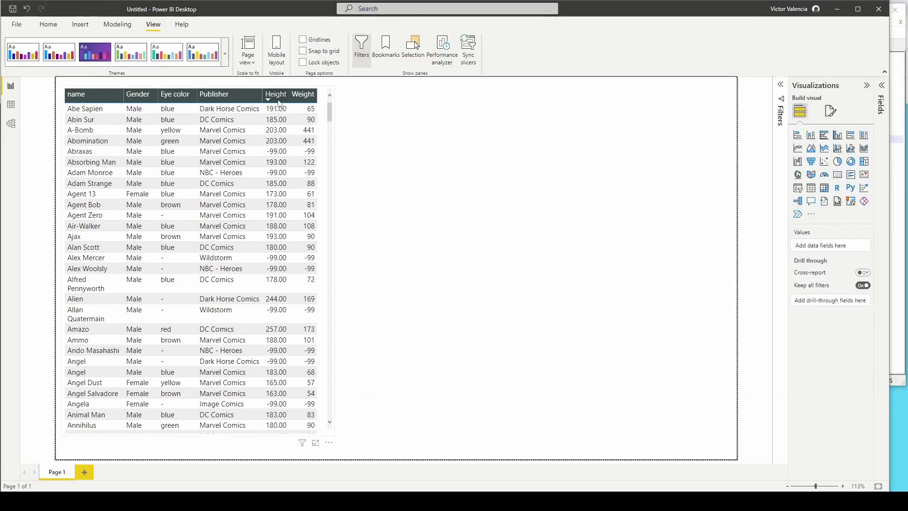
click(226, 56)
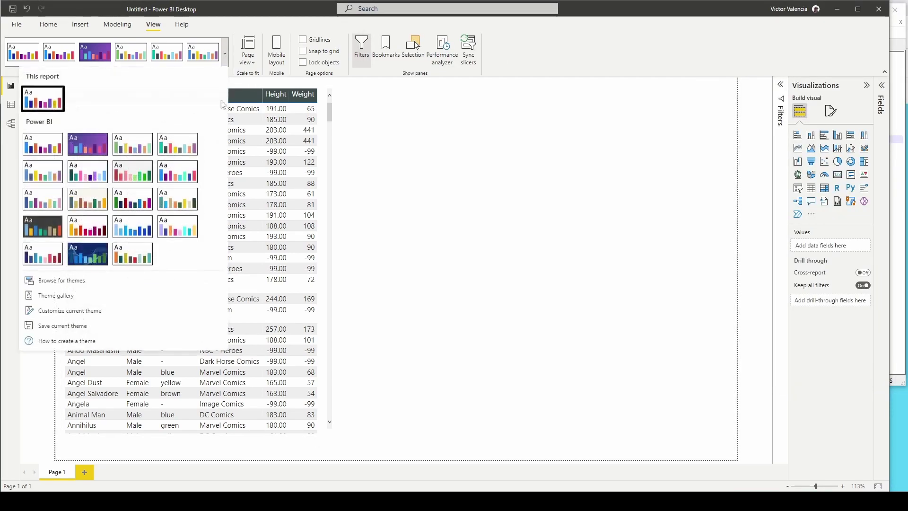
click(87, 281)
click(127, 69)
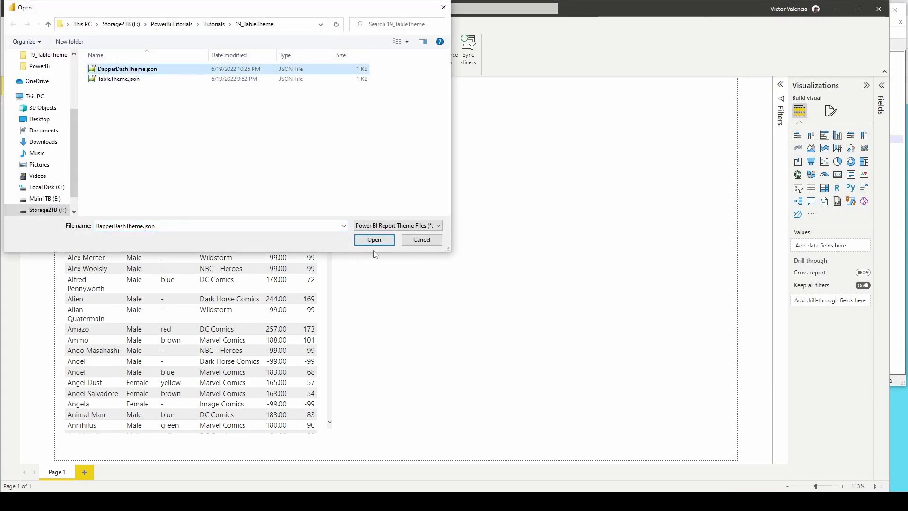
click(374, 240)
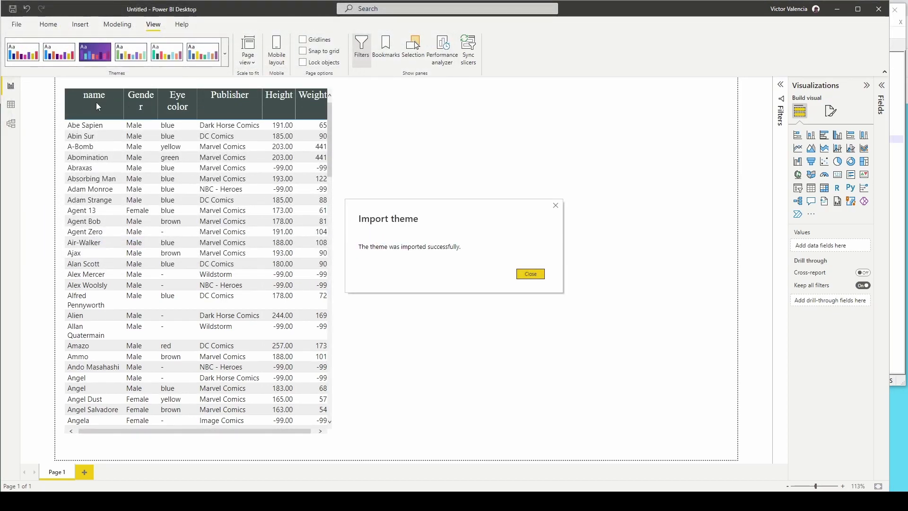
click(532, 274)
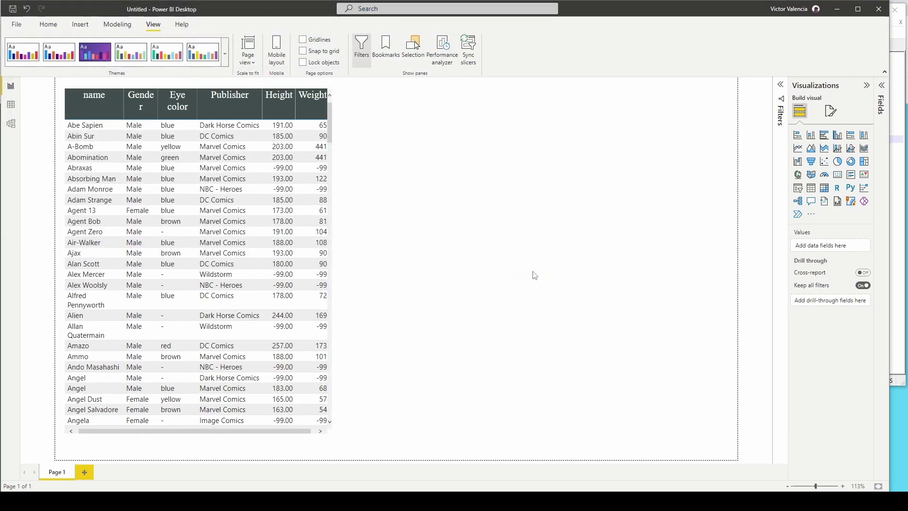
Step: Widen the table visual on Page 1 and its columns so that each header fits on a single line
click(331, 272)
scroll(331, 272, down, 10)
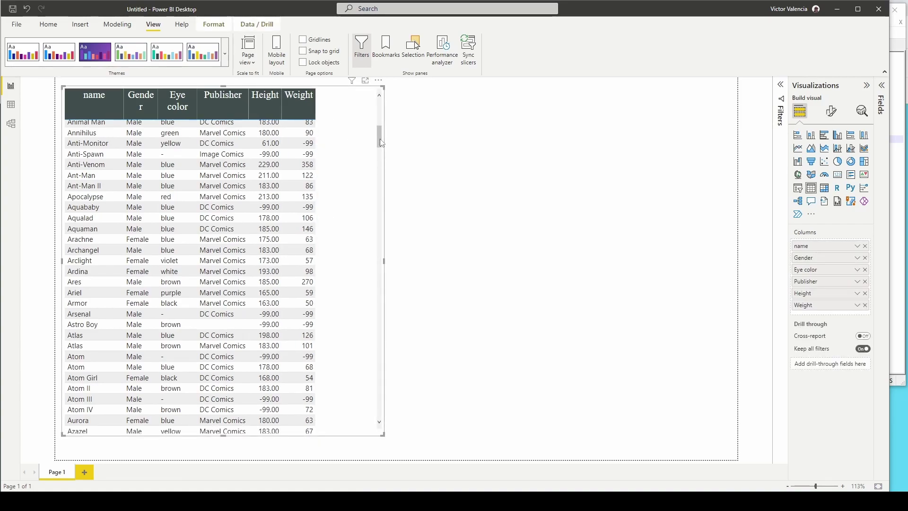
scroll(359, 103, up, 10)
drag(315, 101, 346, 102)
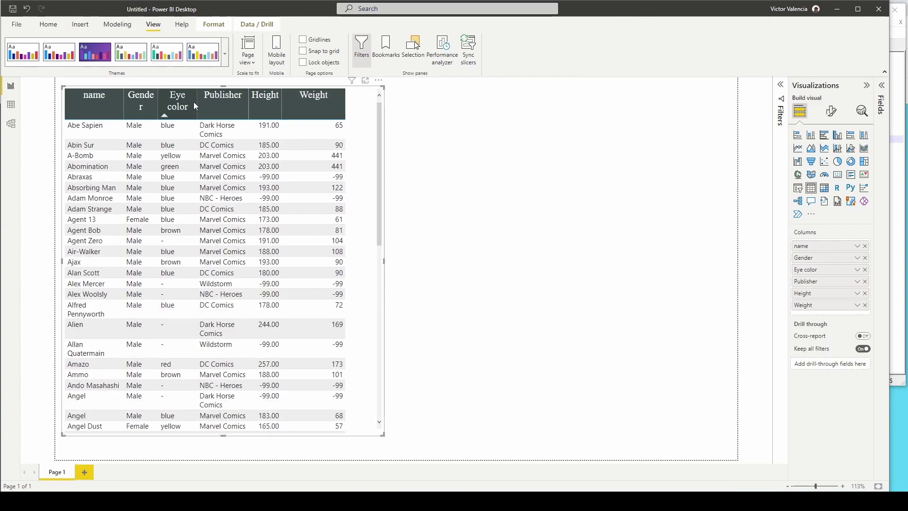
drag(156, 101, 165, 103)
click(432, 197)
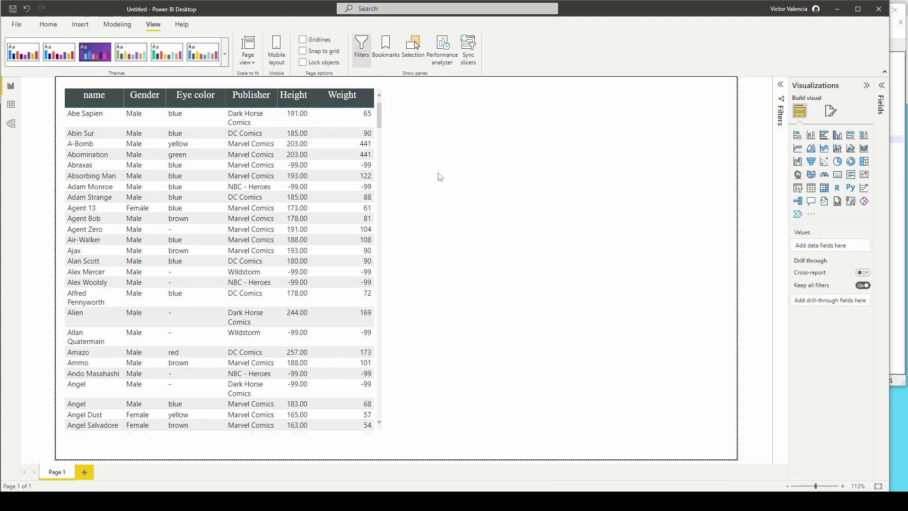
Step: Add a second table visual beside the first one on Page 1 with the name, Gender, Eye color and Weight fields
click(811, 188)
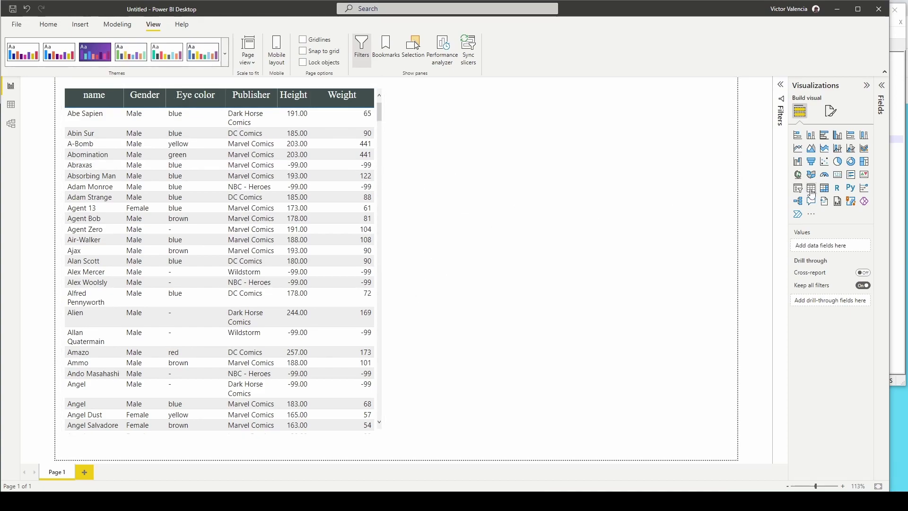
drag(712, 261, 660, 261)
click(882, 89)
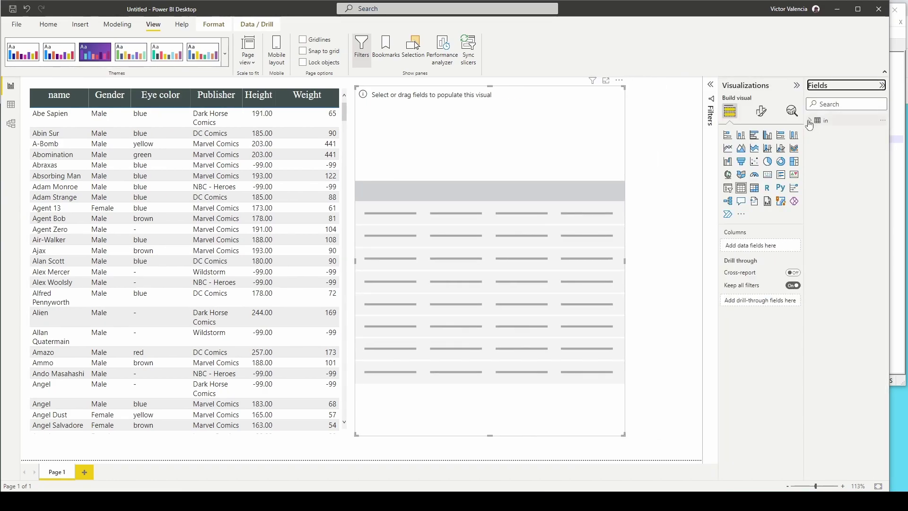
drag(855, 204, 775, 247)
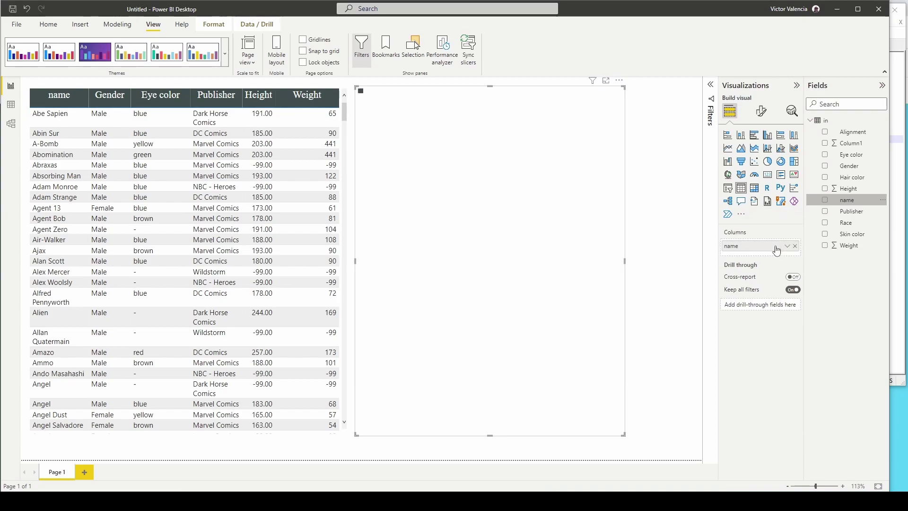
drag(854, 169, 738, 253)
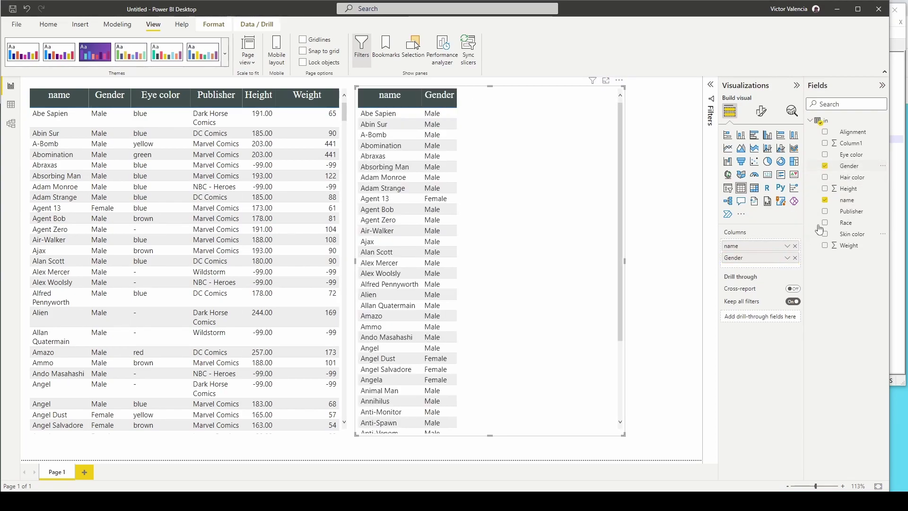
drag(851, 155, 726, 263)
drag(849, 246, 757, 282)
Step: Add a new report page with a matrix visual using name as rows and Weight as values, and narrow the matrix
click(89, 472)
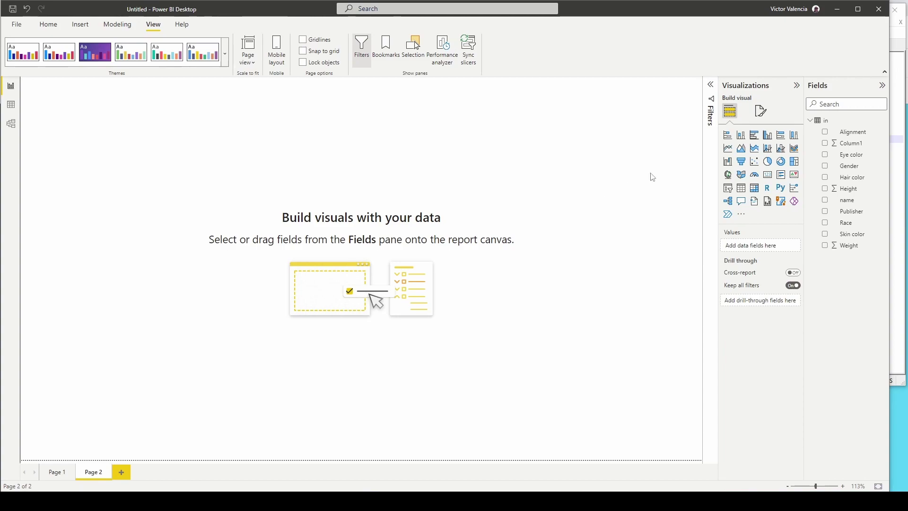
click(754, 187)
drag(167, 217, 339, 345)
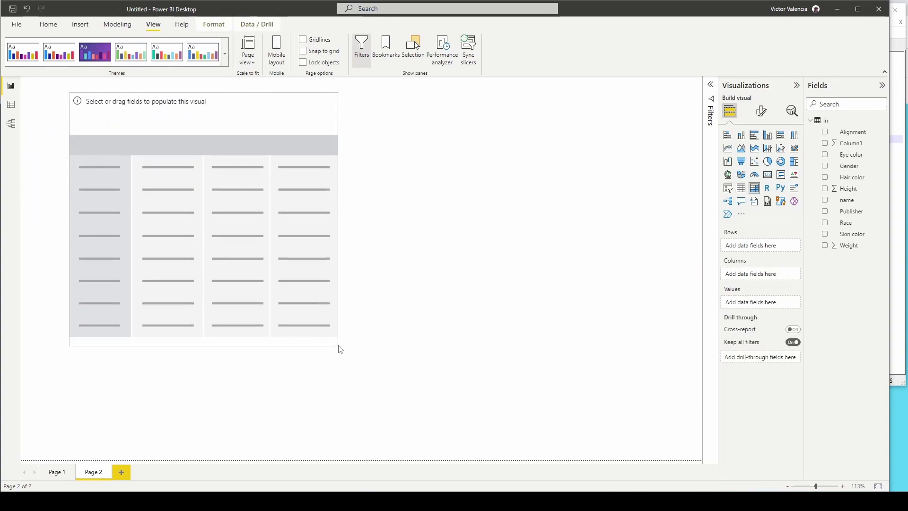
drag(849, 201, 768, 252)
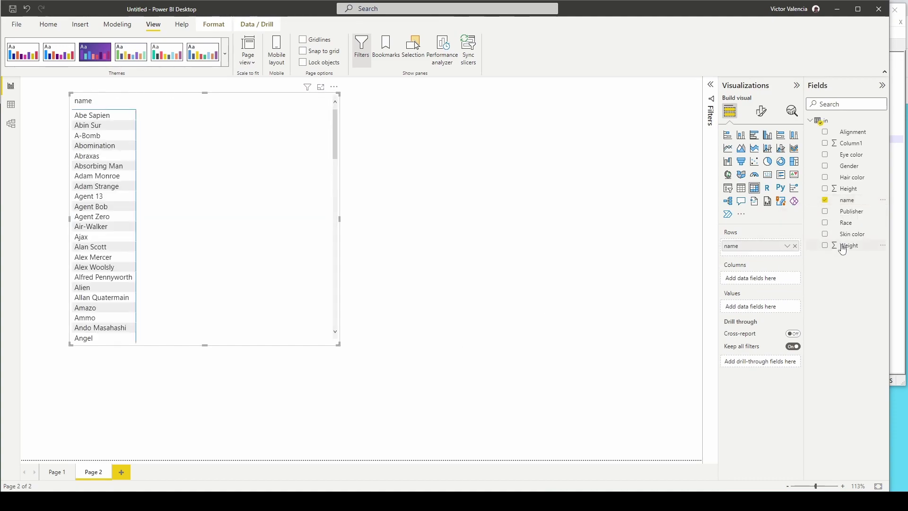
drag(854, 249, 766, 307)
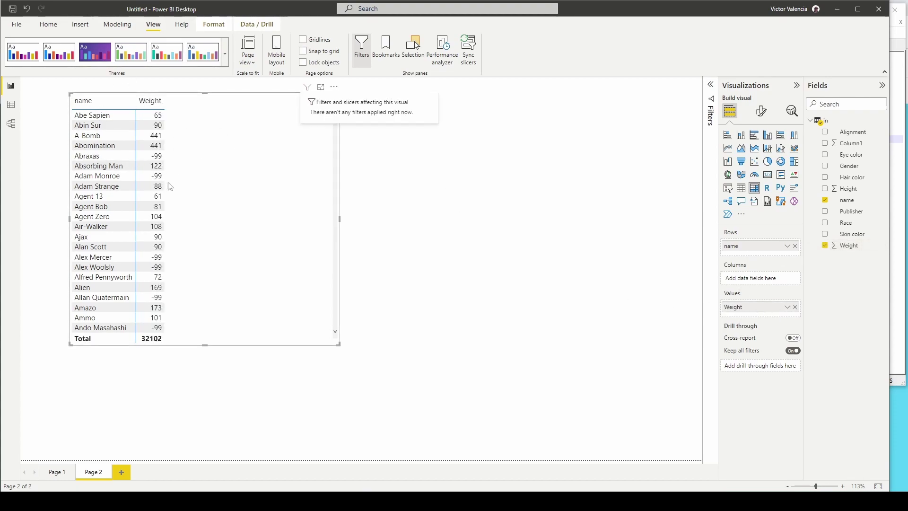
drag(340, 219, 263, 219)
Step: Add a table visual beside the matrix on Page 2, enlarge it, and fill it with the name, Race and Gender fields
click(430, 242)
click(741, 188)
drag(261, 345, 323, 341)
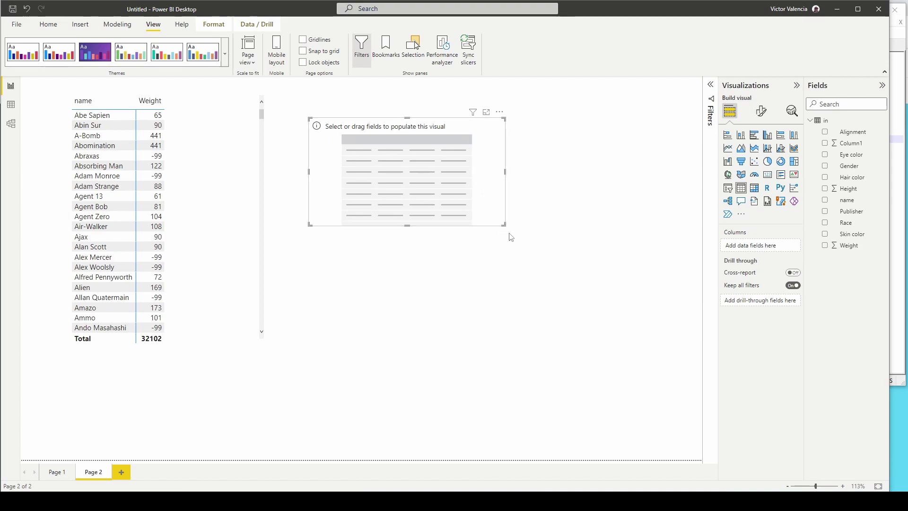
drag(504, 225, 520, 358)
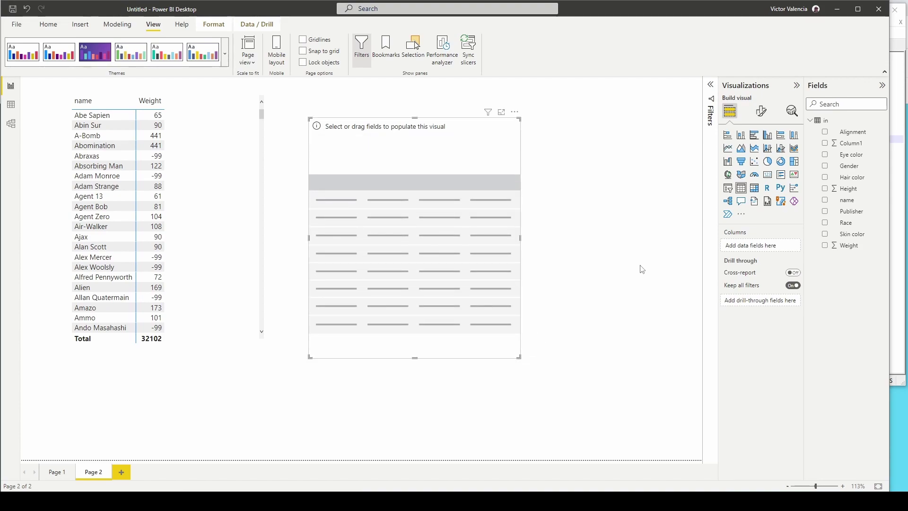
click(847, 205)
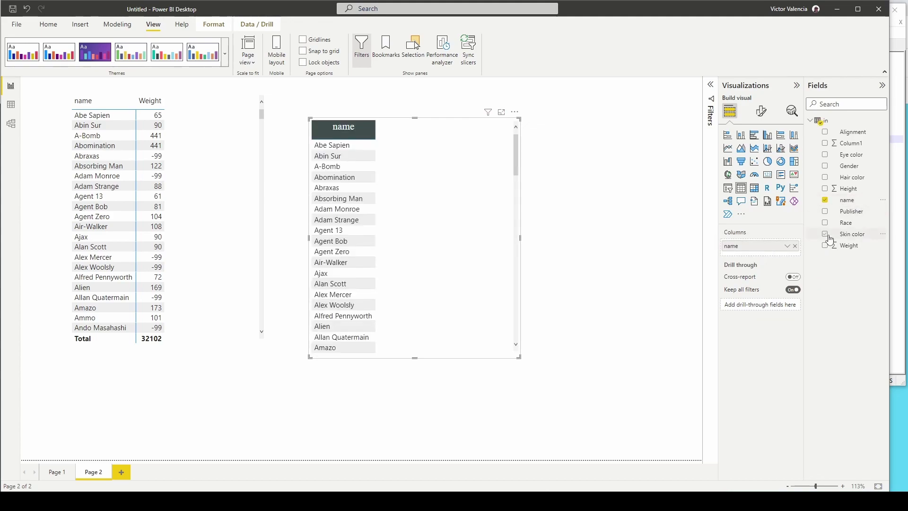
drag(849, 229, 770, 253)
drag(848, 167, 762, 263)
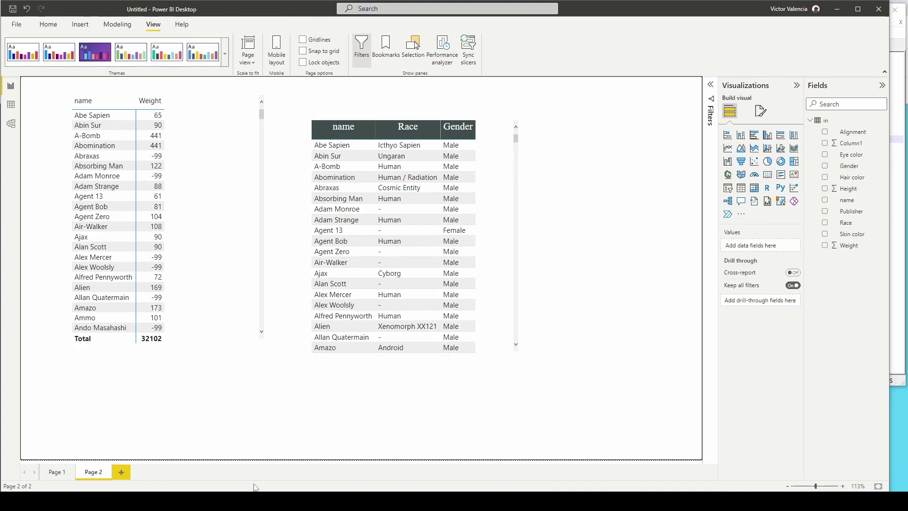
Step: Switch to Chrome and look up the matrix's JSON name in the visualName values of the Power BI report themes documentation
key(alt+Tab)
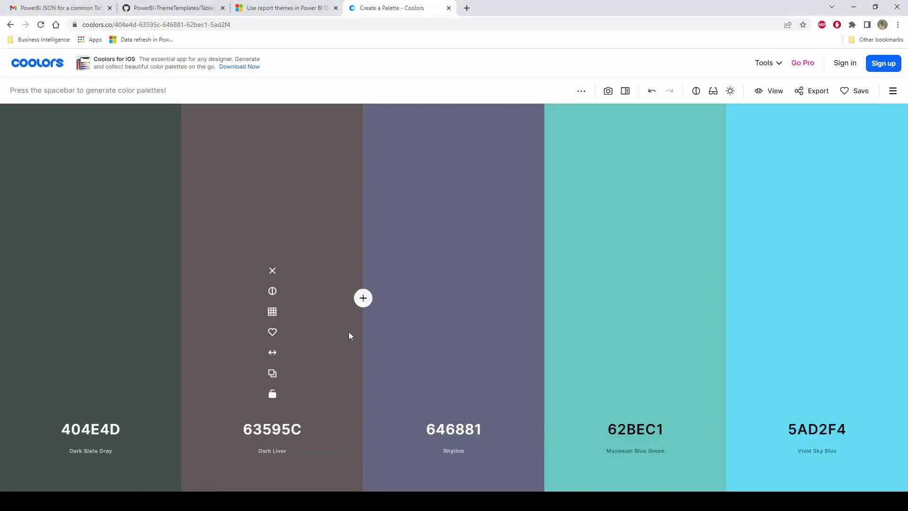
click(283, 8)
scroll(487, 199, up, 20)
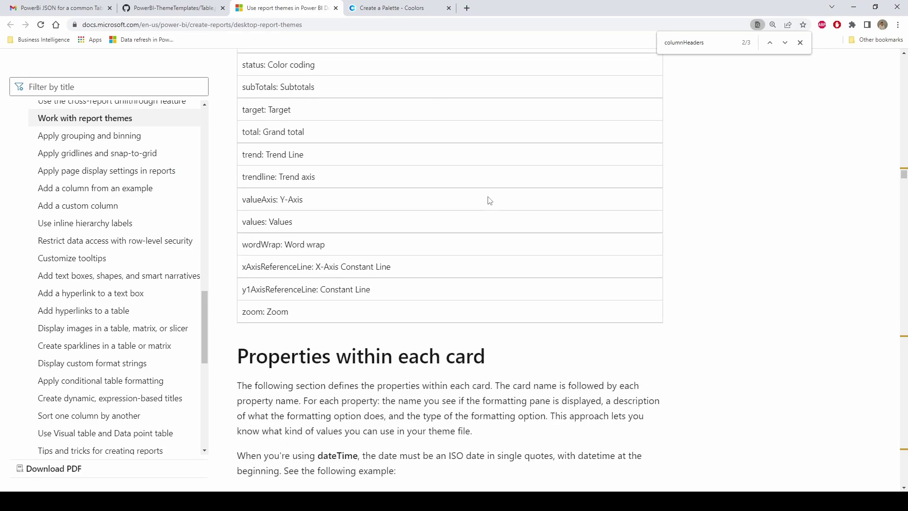
scroll(489, 200, up, 7)
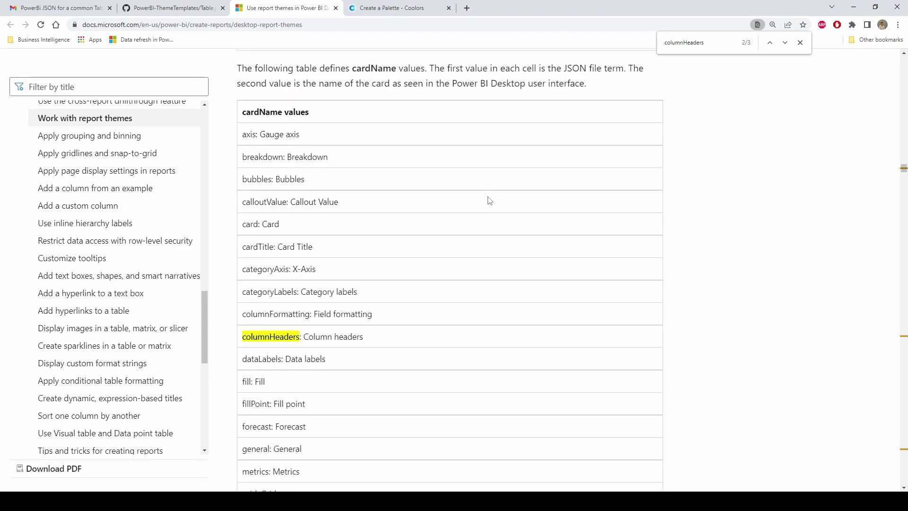
scroll(490, 200, up, 12)
scroll(489, 200, up, 1)
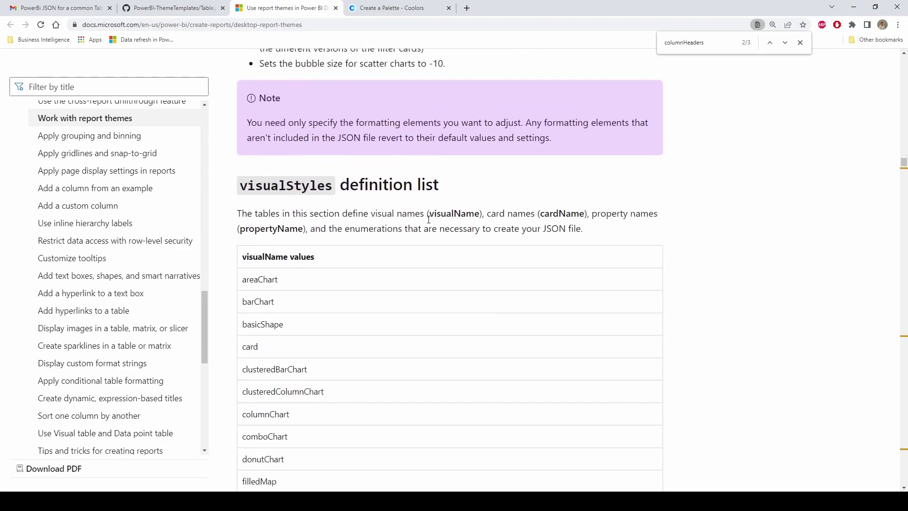
scroll(250, 204, down, 2)
drag(245, 195, 339, 198)
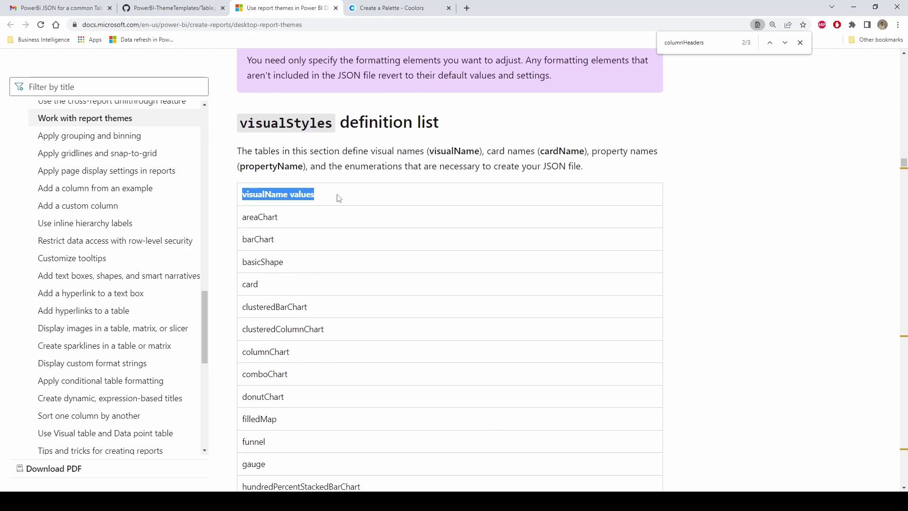
scroll(339, 199, down, 6)
scroll(338, 199, down, 1)
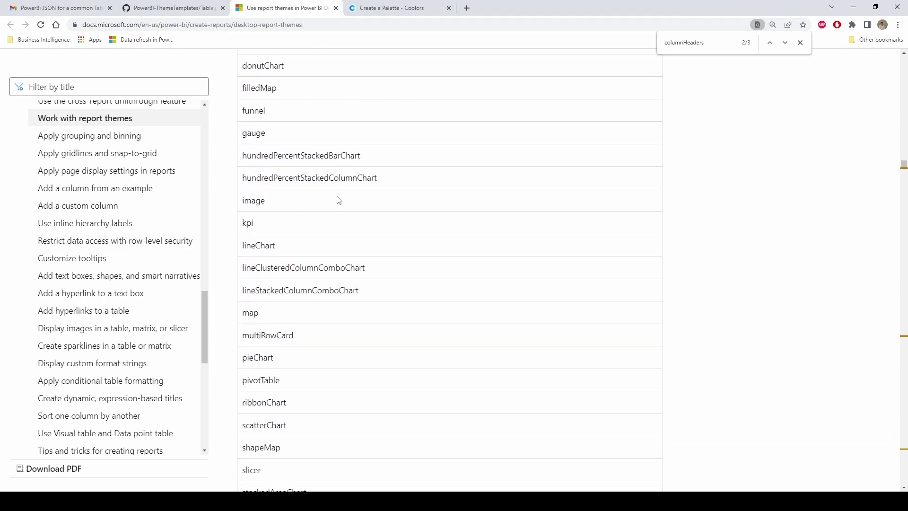
scroll(338, 200, down, 2)
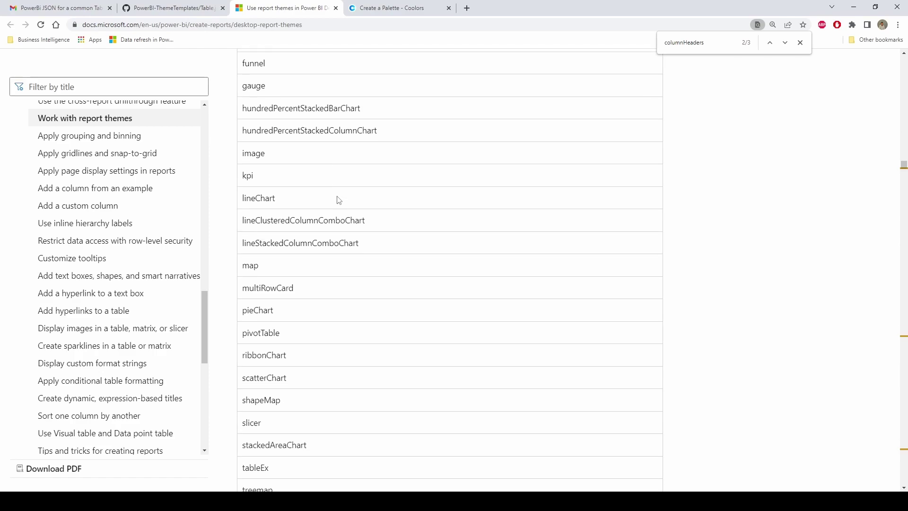
scroll(339, 196, down, 1)
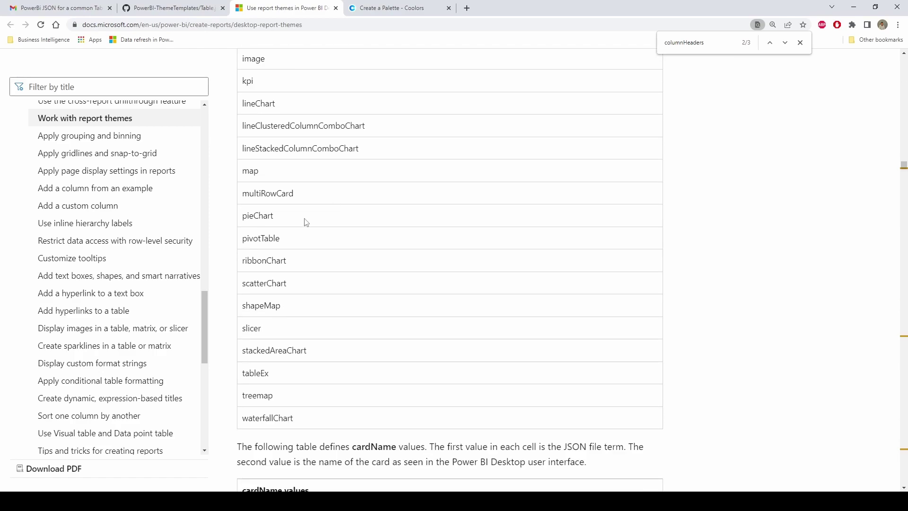
drag(295, 243, 241, 244)
Step: Switch to DapperDashTheme.json in Notepad++ and duplicate the whole tableEx block below the original, inside visualStyles
key(alt+Tab)
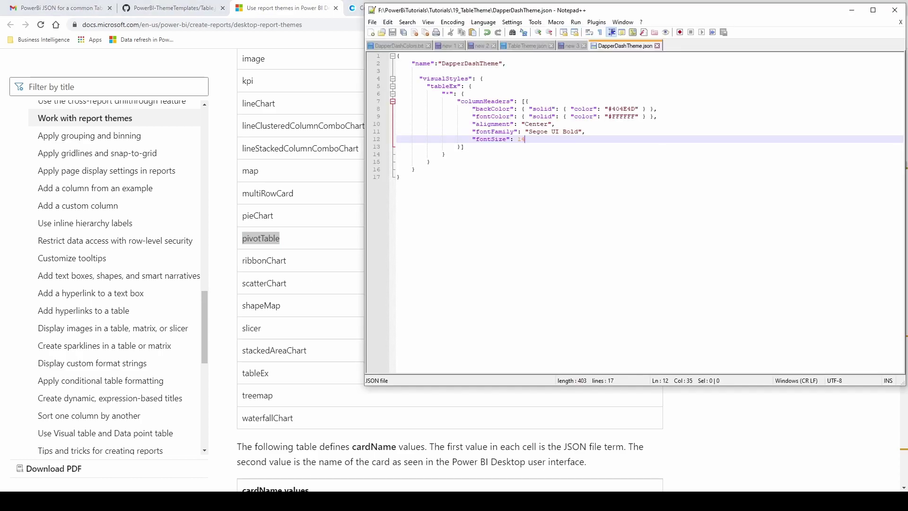
click(424, 169)
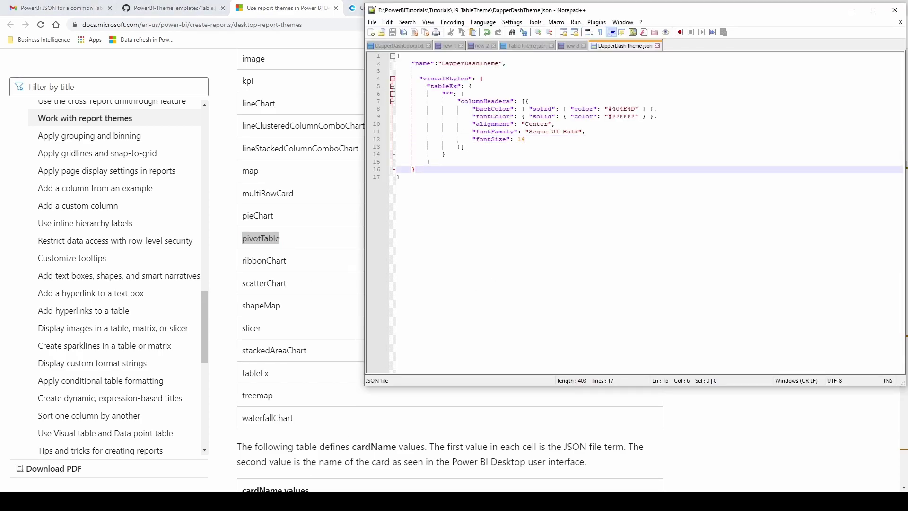
drag(427, 87, 503, 159)
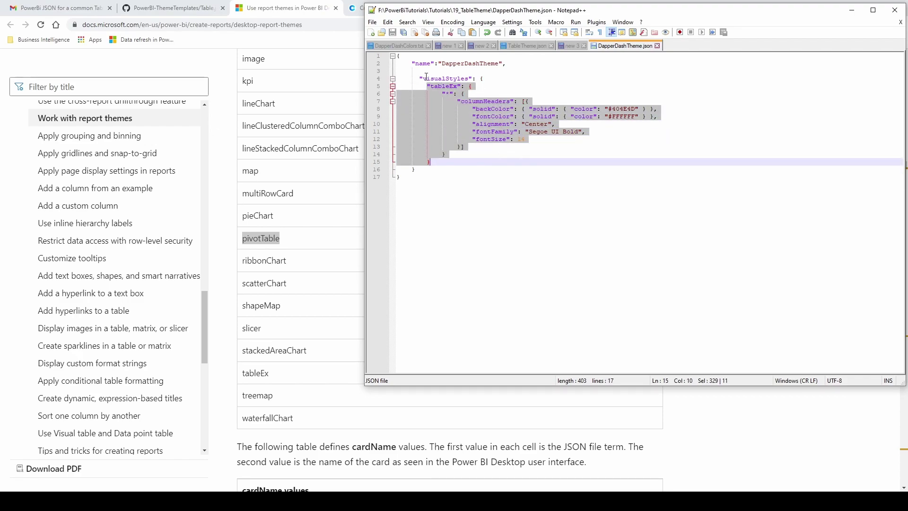
click(442, 163)
drag(442, 163, 376, 88)
key(ctrl+c)
click(450, 160)
key(Return)
key(Return)
key(Return)
key(ctrl+v)
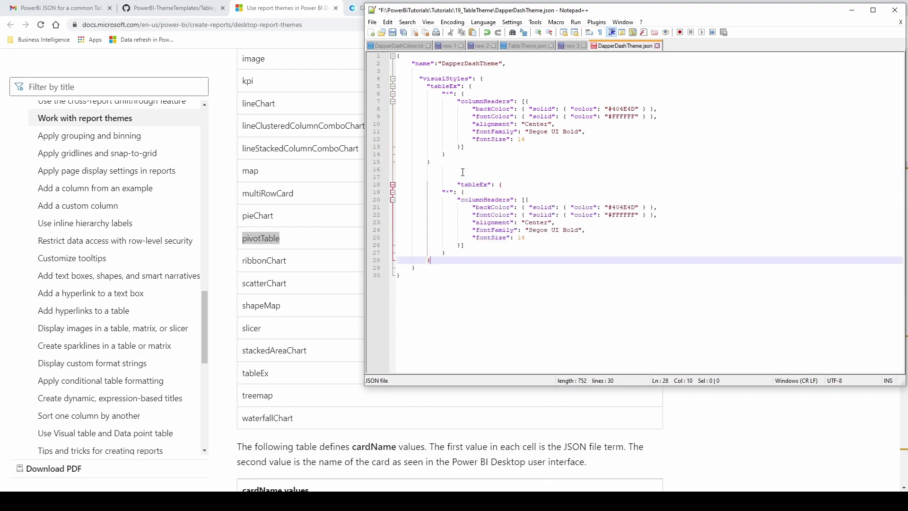
key(Return)
click(419, 277)
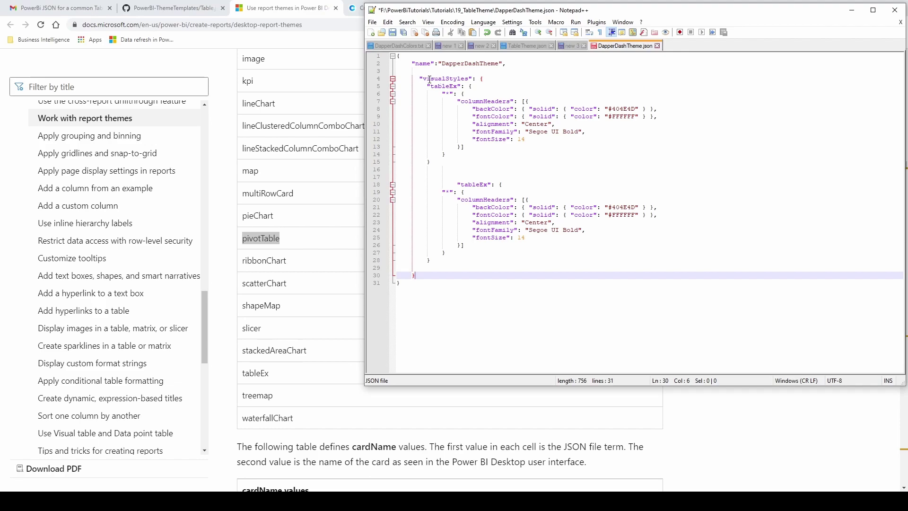
Step: Align the copied block's first line with the original, rename the copy to pivotTable, and save the theme file
click(457, 186)
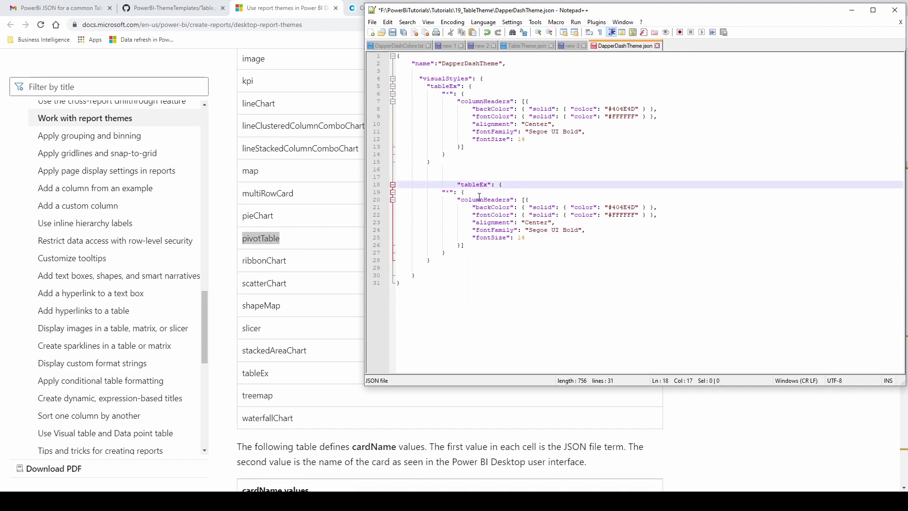
key(shift+Tab)
key(shift+Tab)
double_click(443, 184)
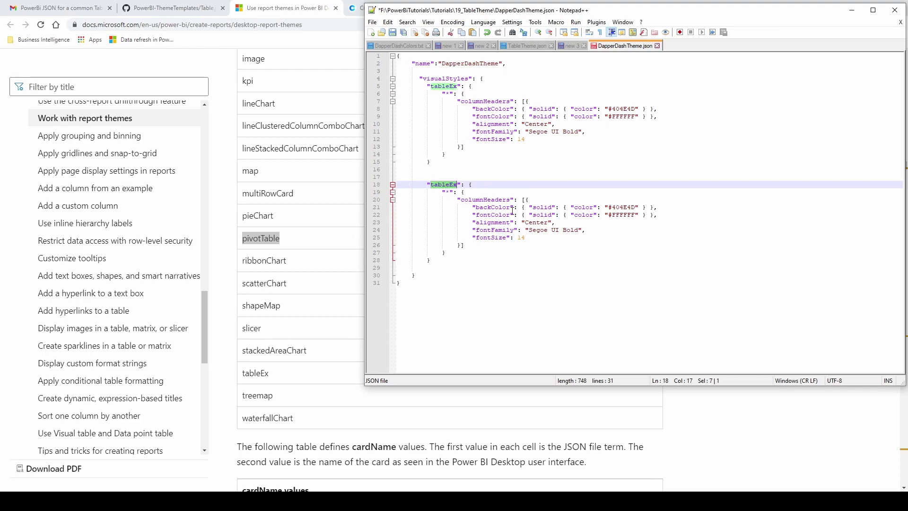
text(pivotTable)
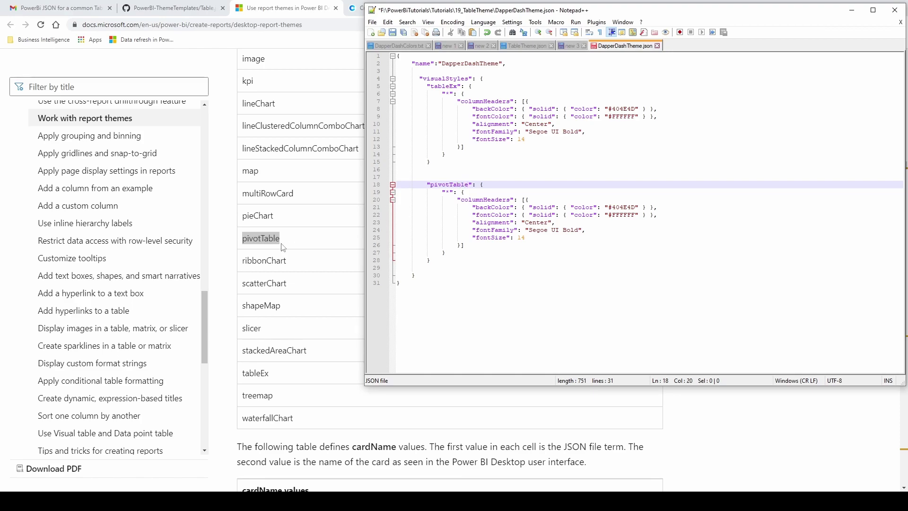
click(543, 267)
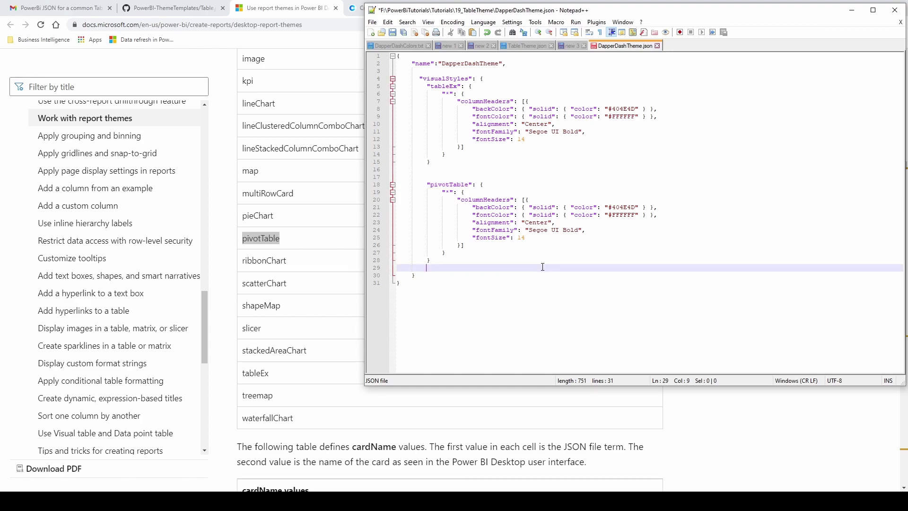
key(ctrl+s)
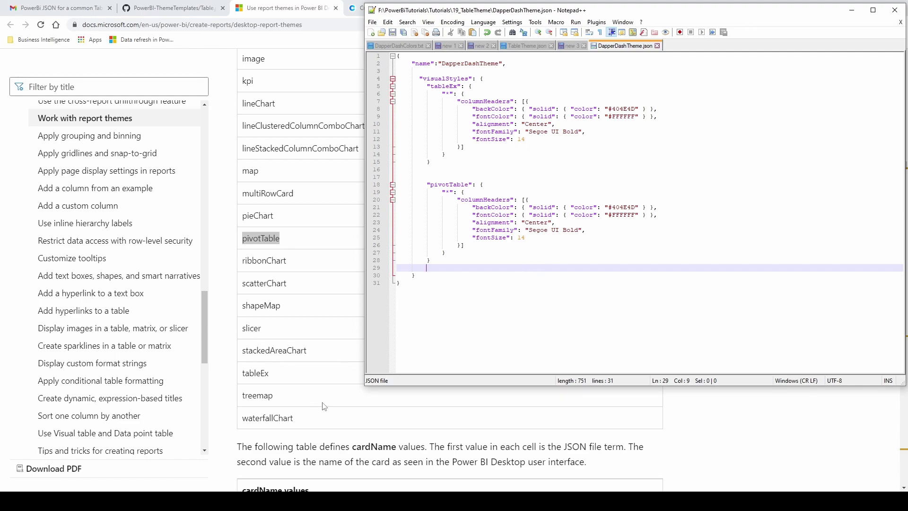
Step: Switch to Power BI Desktop and try to import DapperDashTheme.json as the report theme
key(alt+Tab)
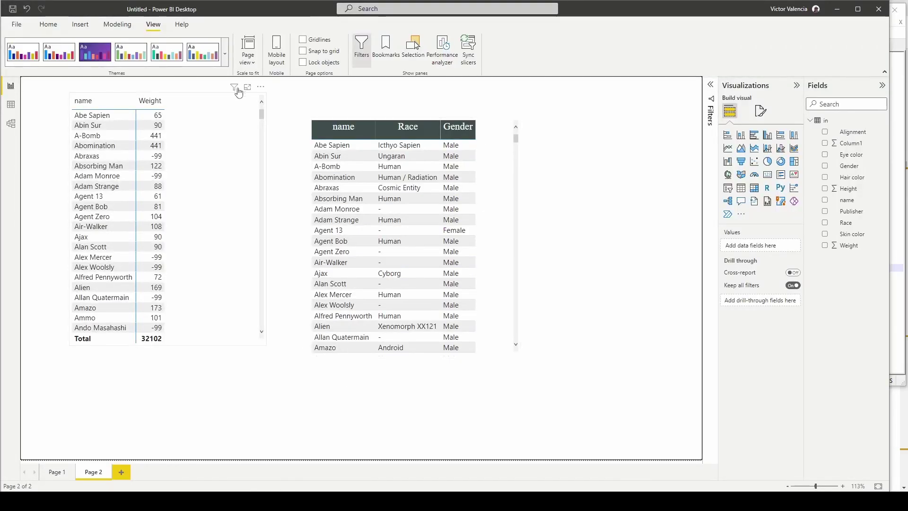
click(225, 53)
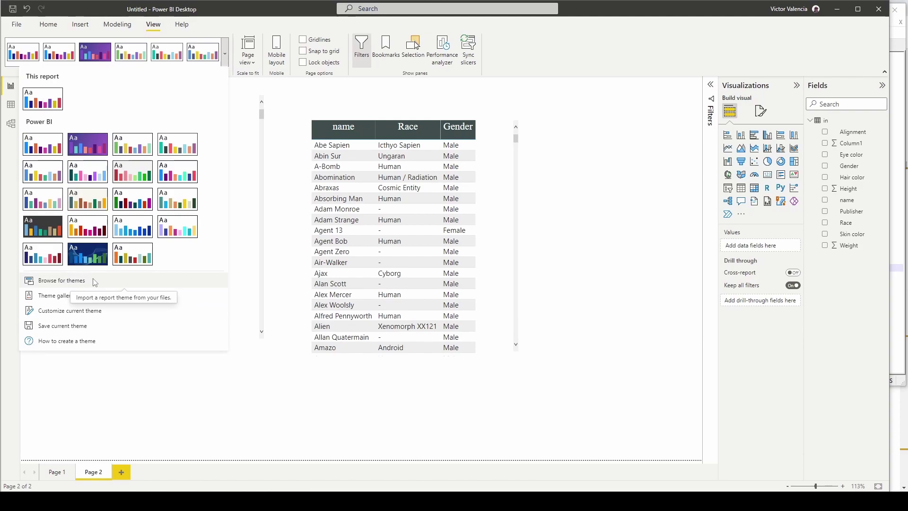
click(95, 280)
click(132, 70)
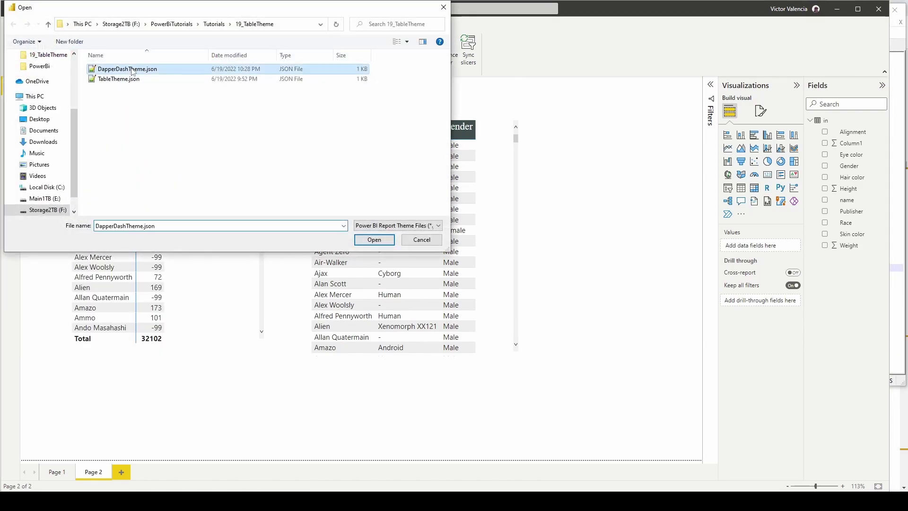
click(389, 243)
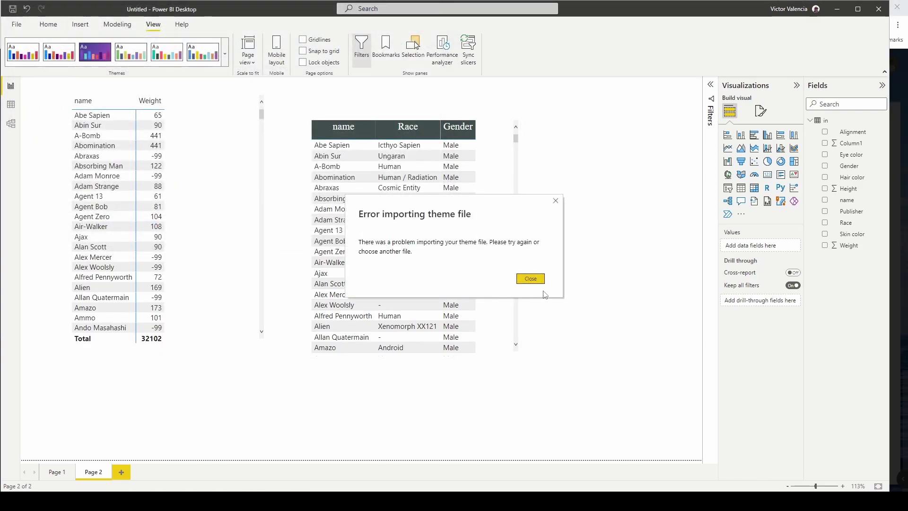
click(536, 279)
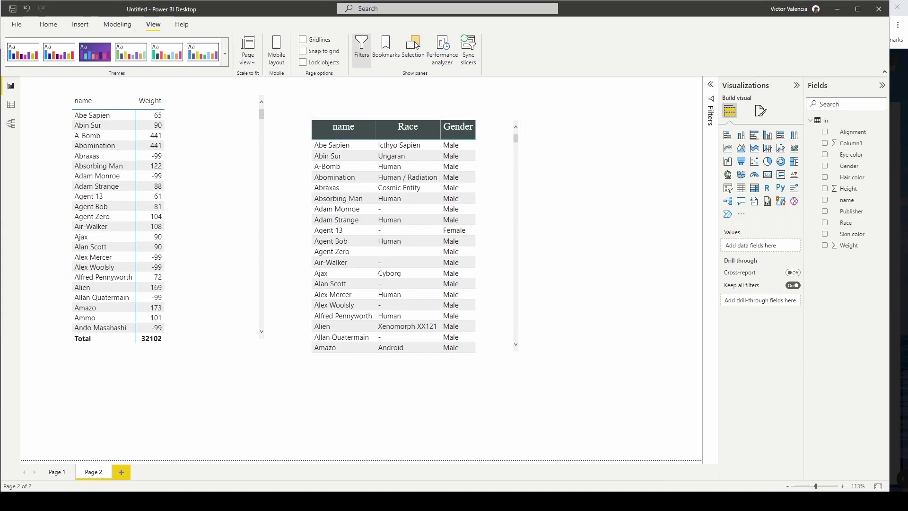
Step: Back in Notepad++, add a comma after the tableEx block's closing brace to separate it from pivotTable, and save the file
key(alt+Tab)
click(430, 162)
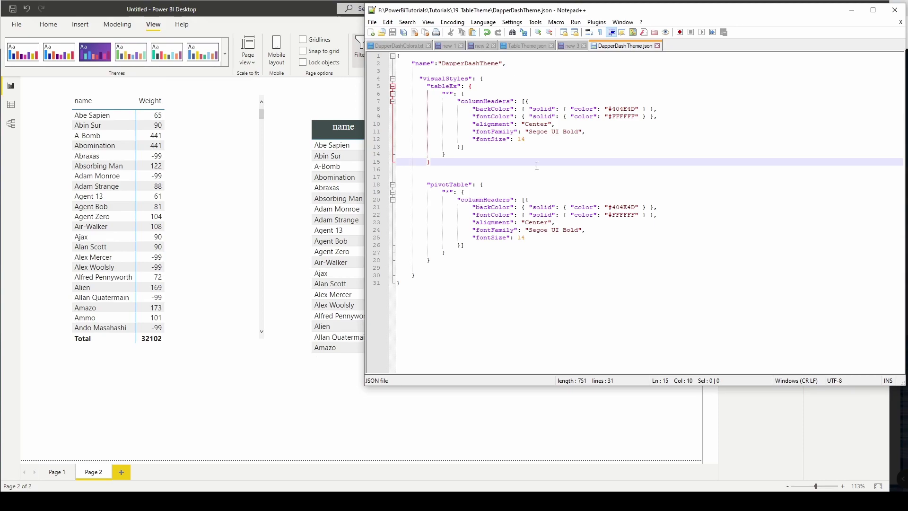
shift+click(395, 86)
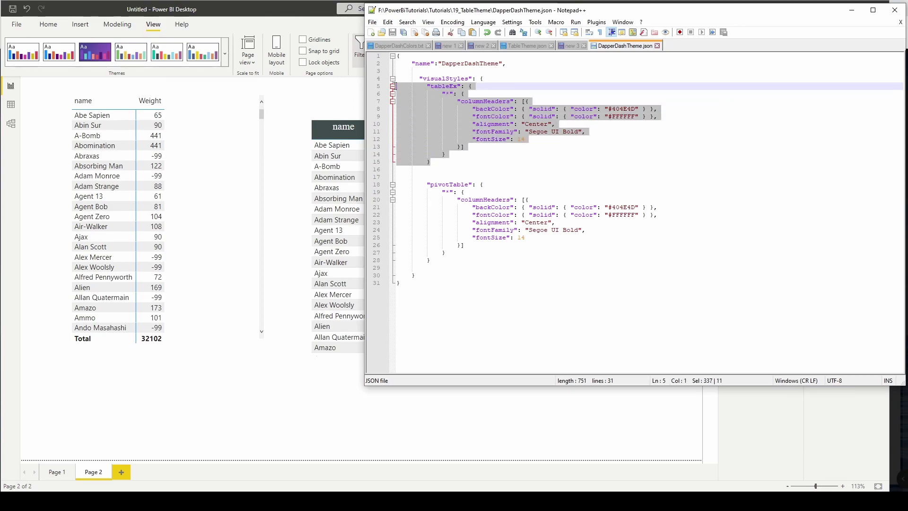
click(441, 161)
drag(413, 184, 428, 262)
click(444, 162)
text(,)
drag(411, 184, 497, 259)
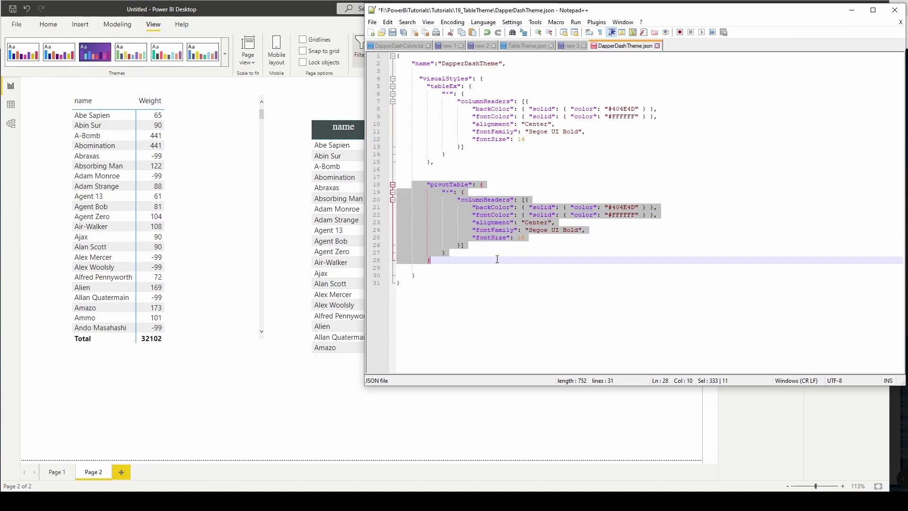
click(442, 164)
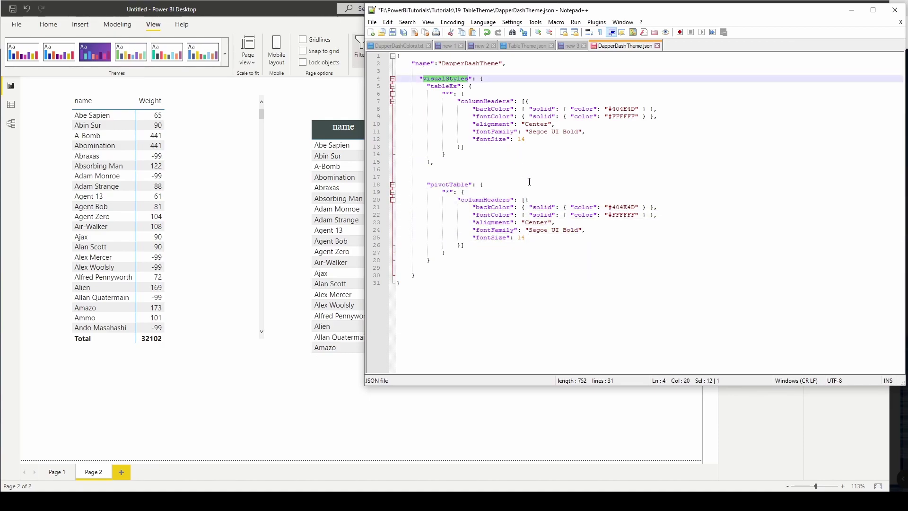
key(Down)
key(Down)
key(Down)
key(End)
click(442, 164)
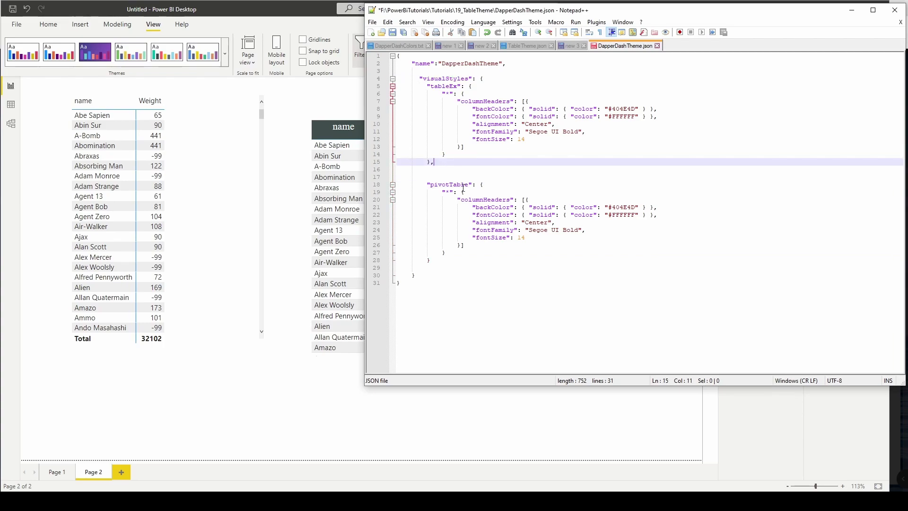
key(ctrl+s)
Step: Return to Power BI Desktop and import the corrected DapperDashTheme.json as the report theme
click(287, 208)
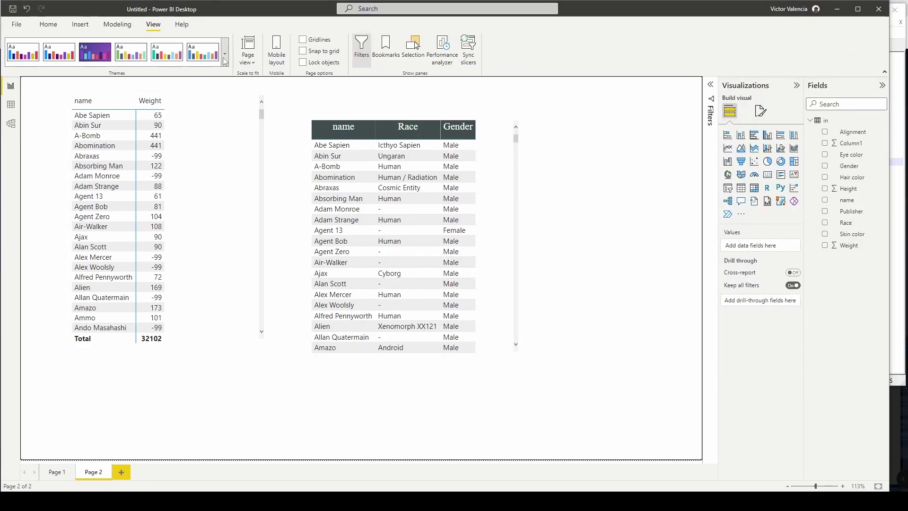
click(225, 54)
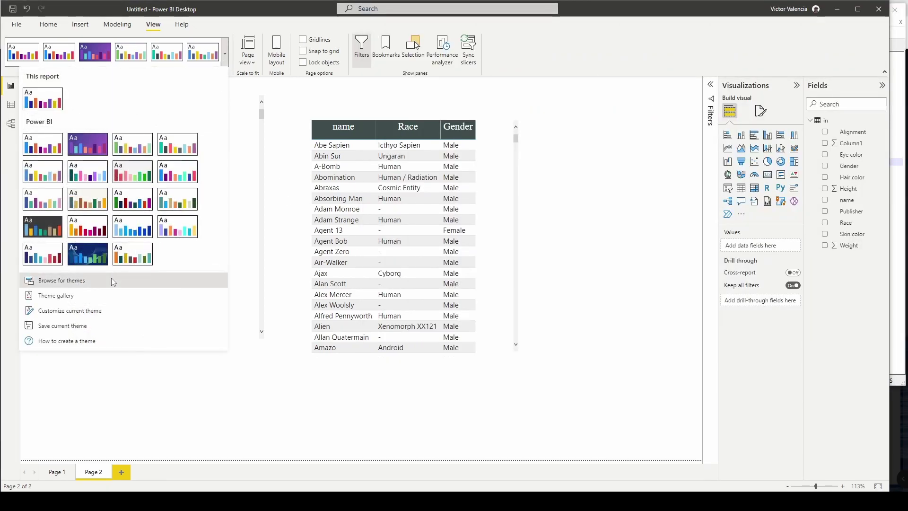
click(94, 280)
click(160, 69)
click(356, 241)
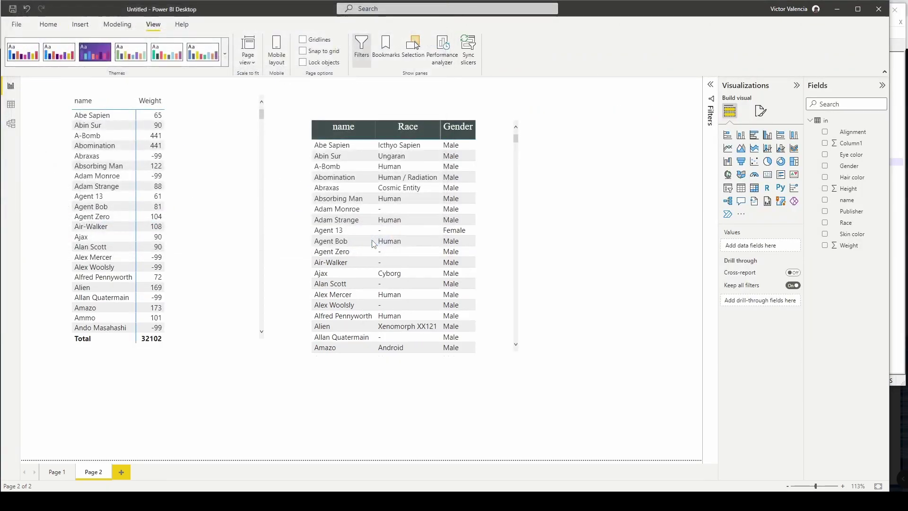
click(530, 274)
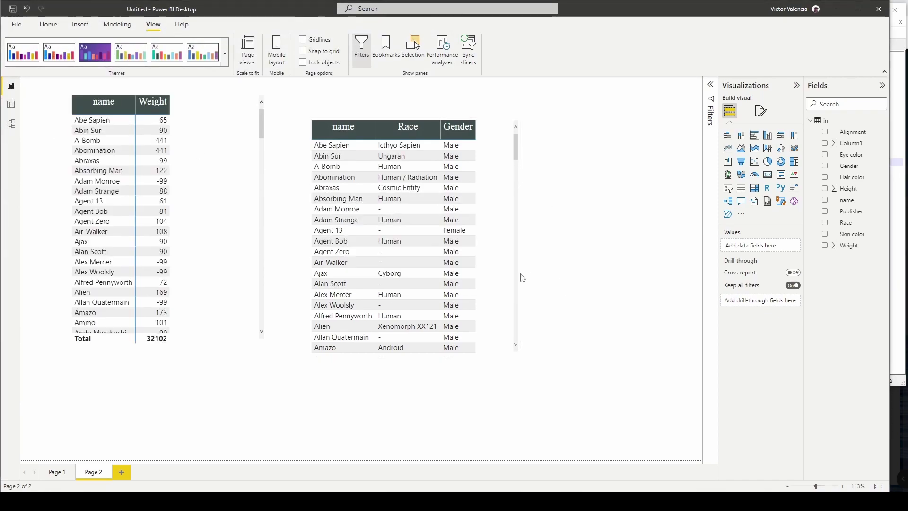
Step: Narrow the matrix on Page 2 and move the name, Race and Gender table up close beside it
click(234, 203)
drag(269, 218, 206, 216)
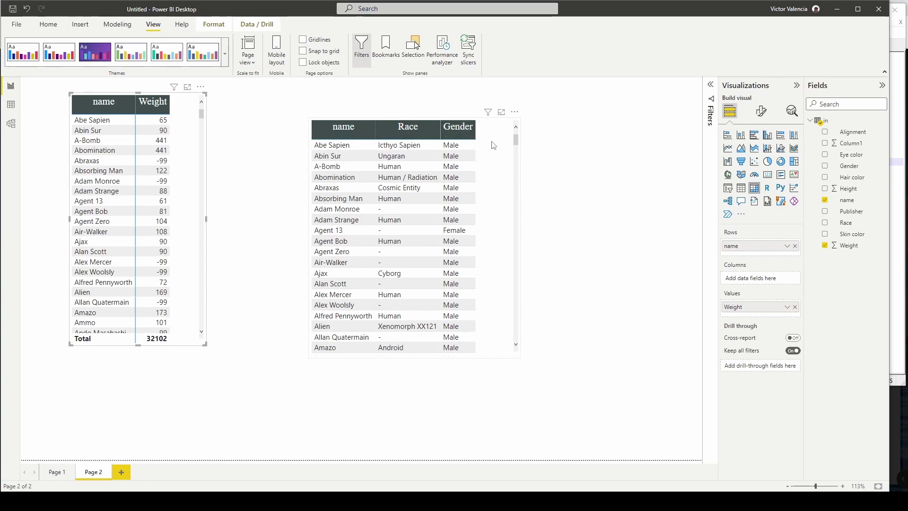
click(465, 119)
drag(464, 119, 376, 95)
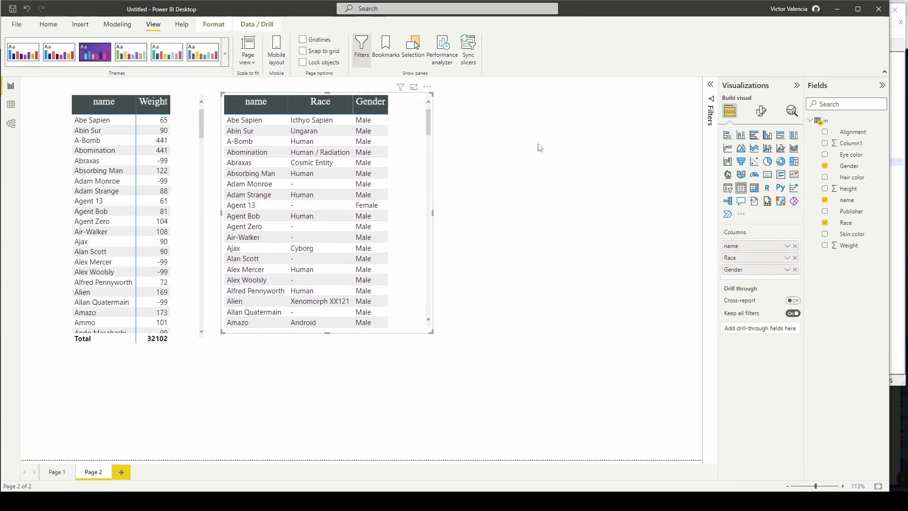
Step: Add another table visual on Page 2 with the Hair color and Race fields
click(563, 206)
click(741, 194)
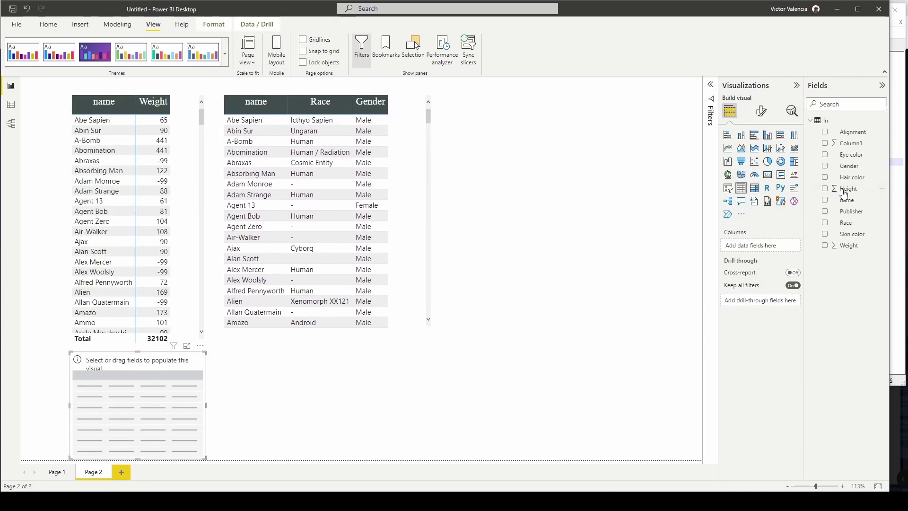
click(845, 179)
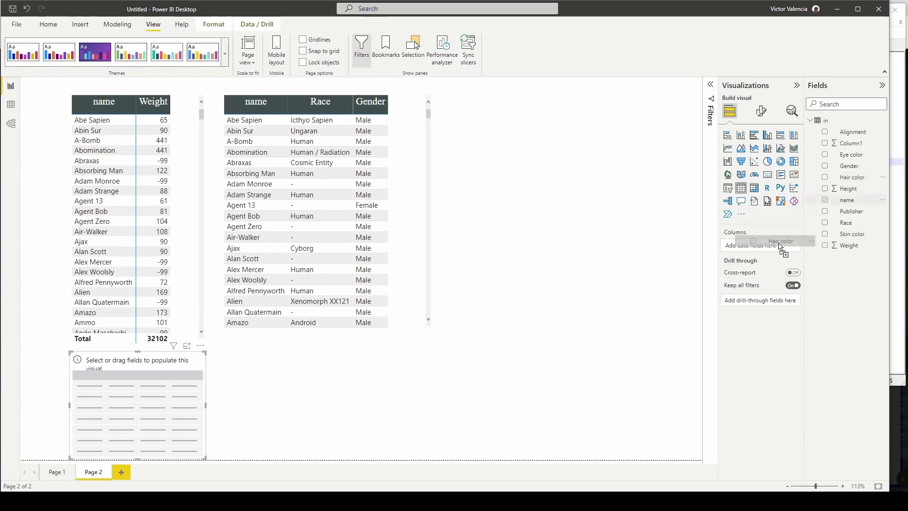
click(846, 223)
click(610, 250)
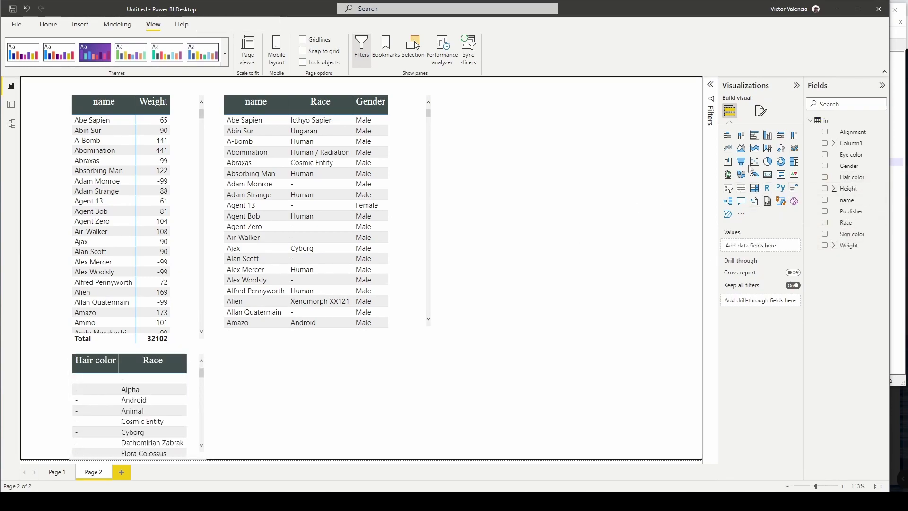
Step: Add a second matrix in the empty area of Page 2 beside the tables, with Gender and Race as rows
click(754, 188)
drag(416, 354, 646, 157)
drag(850, 171, 759, 245)
drag(846, 222, 785, 255)
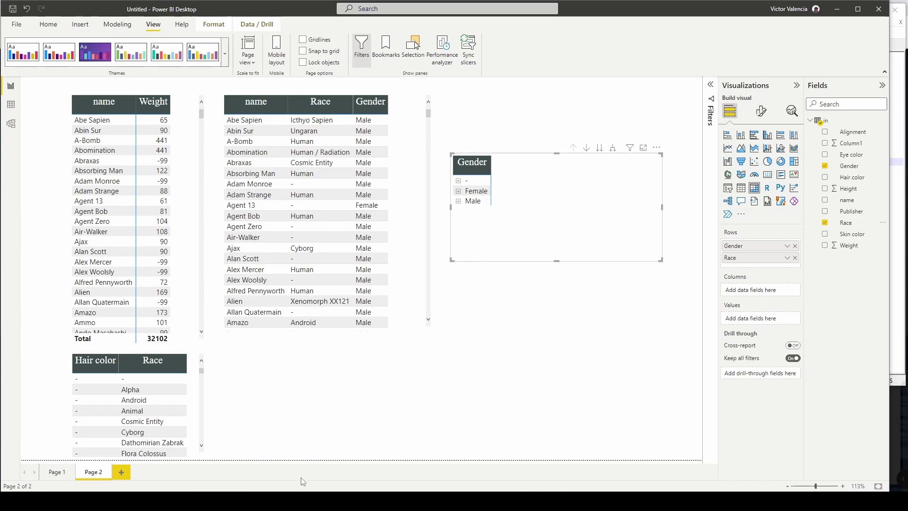
Step: Switch to Notepad++ and review the tableEx and pivotTable column header definitions in DapperDashTheme.json
key(alt+Tab)
drag(725, 5, 585, 31)
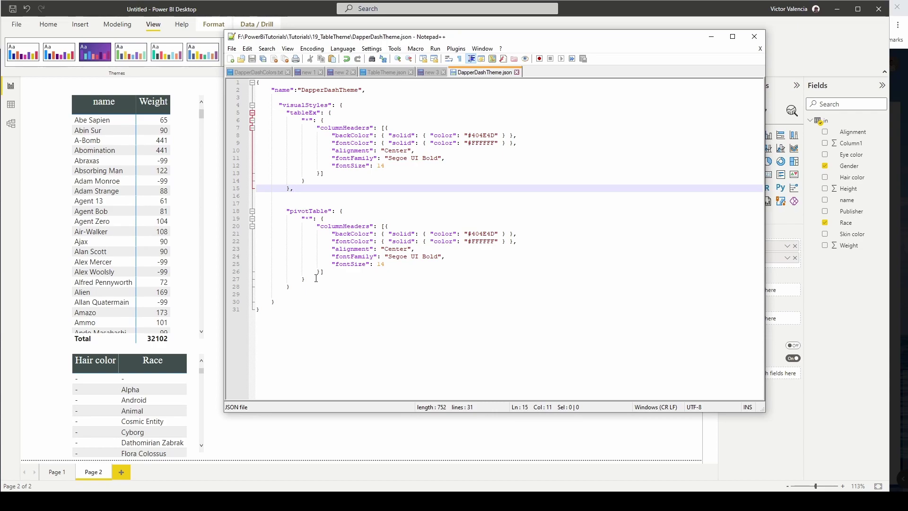
drag(317, 279, 229, 115)
click(461, 174)
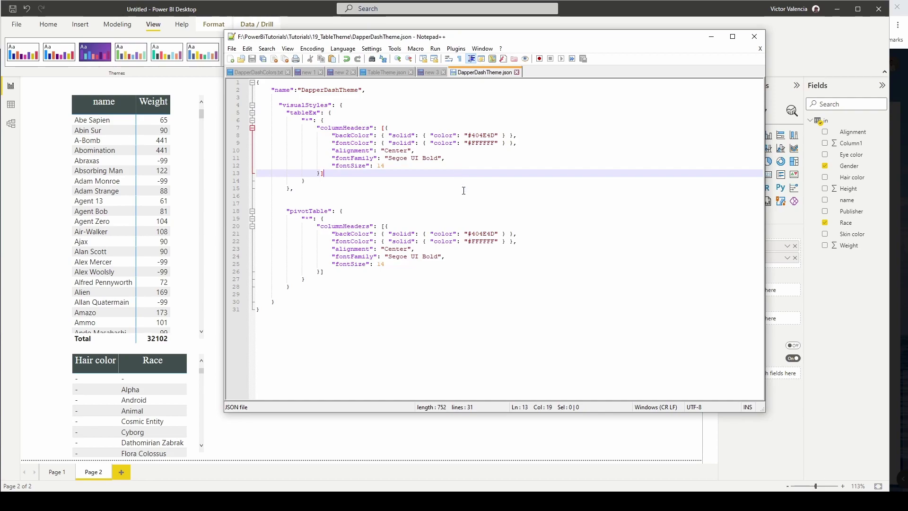